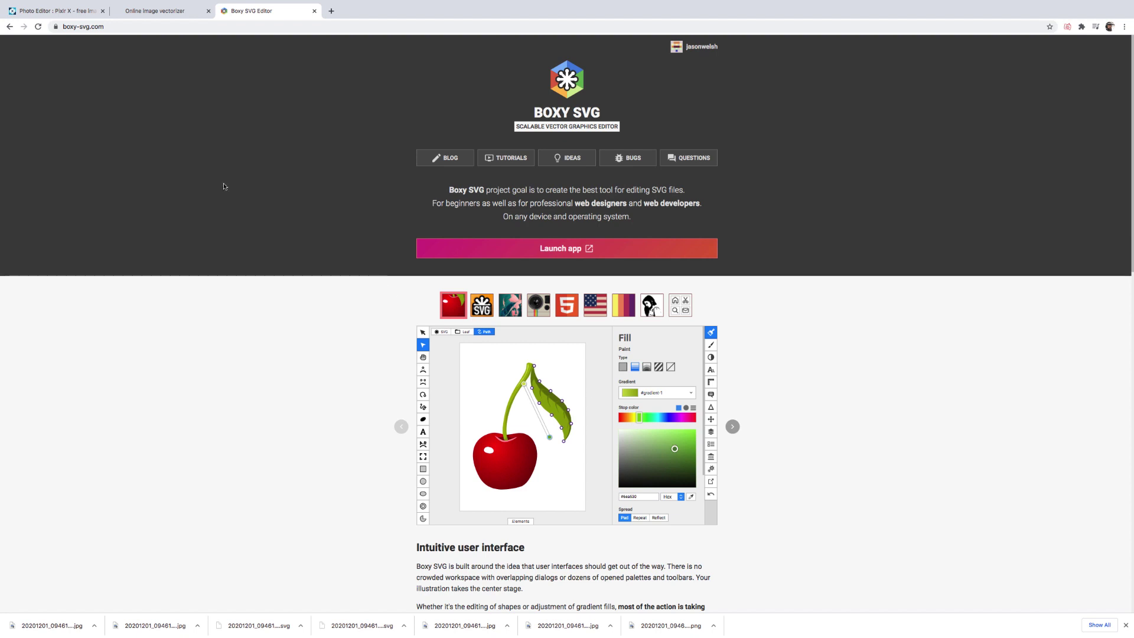
Step: Switch to Pixlr X and open 20201201_094619.jpg from Downloads as a new document
left_click(56, 11)
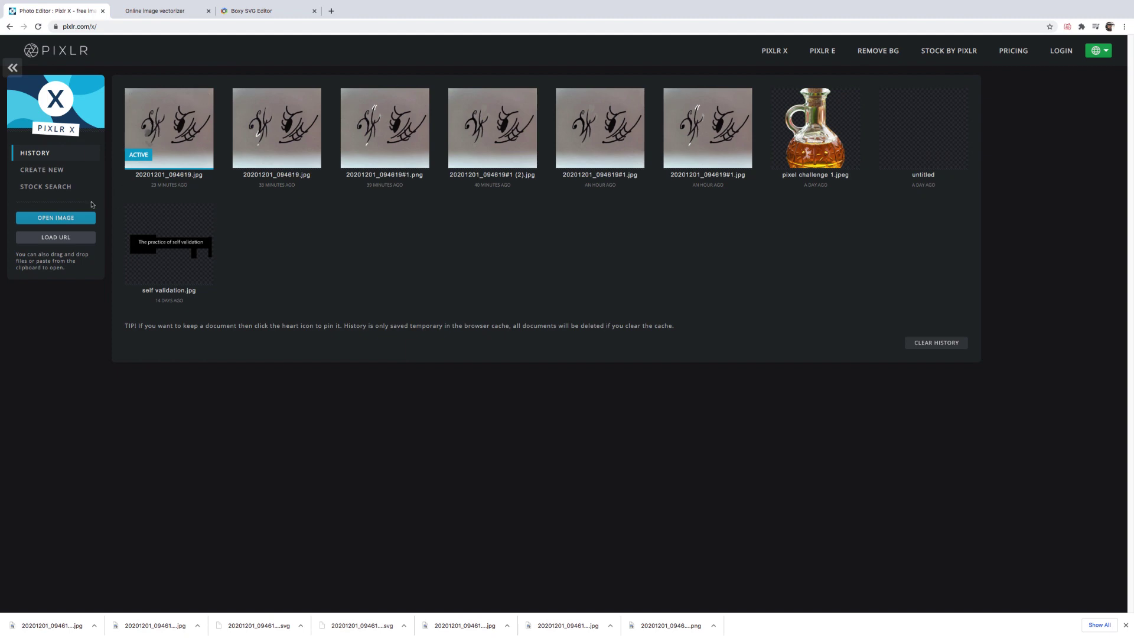
left_click(61, 220)
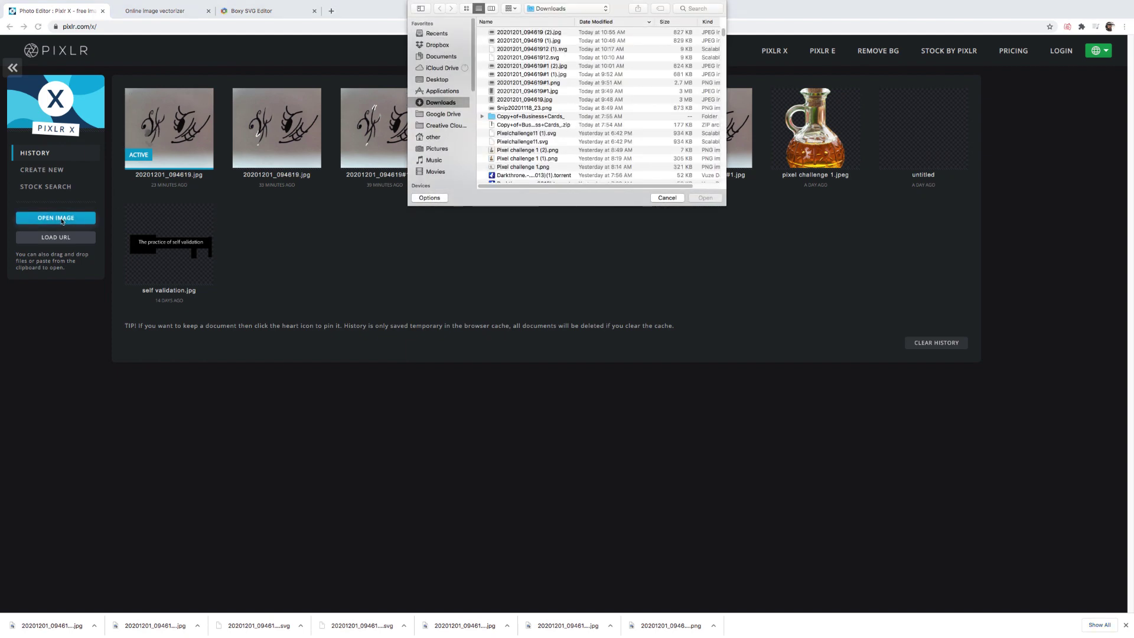
left_click(546, 101)
left_click(705, 199)
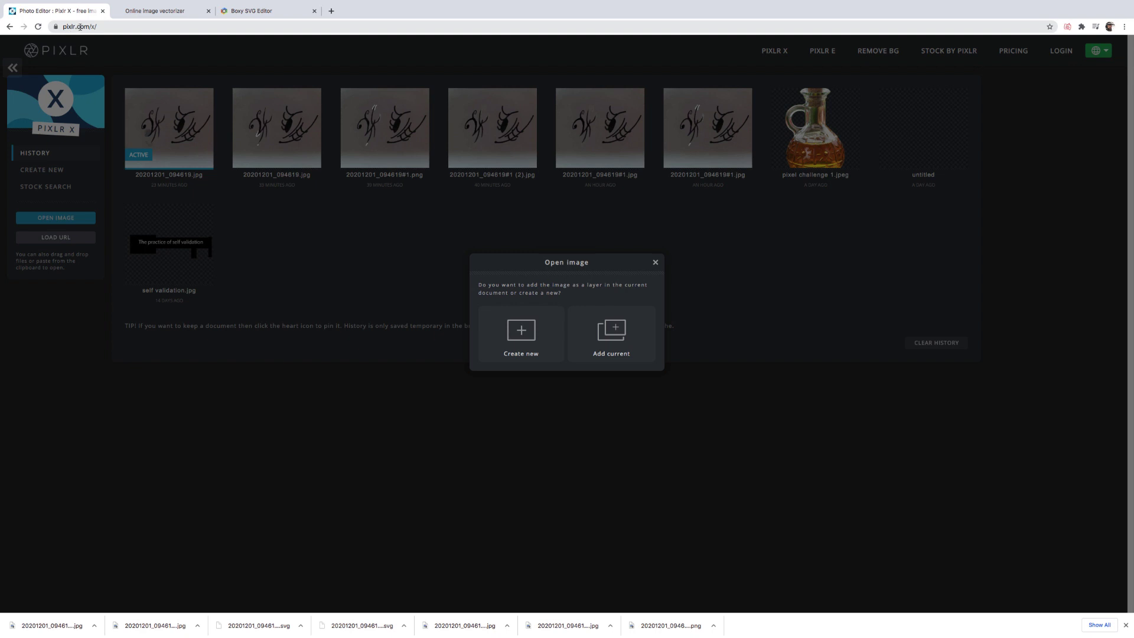
left_click(525, 341)
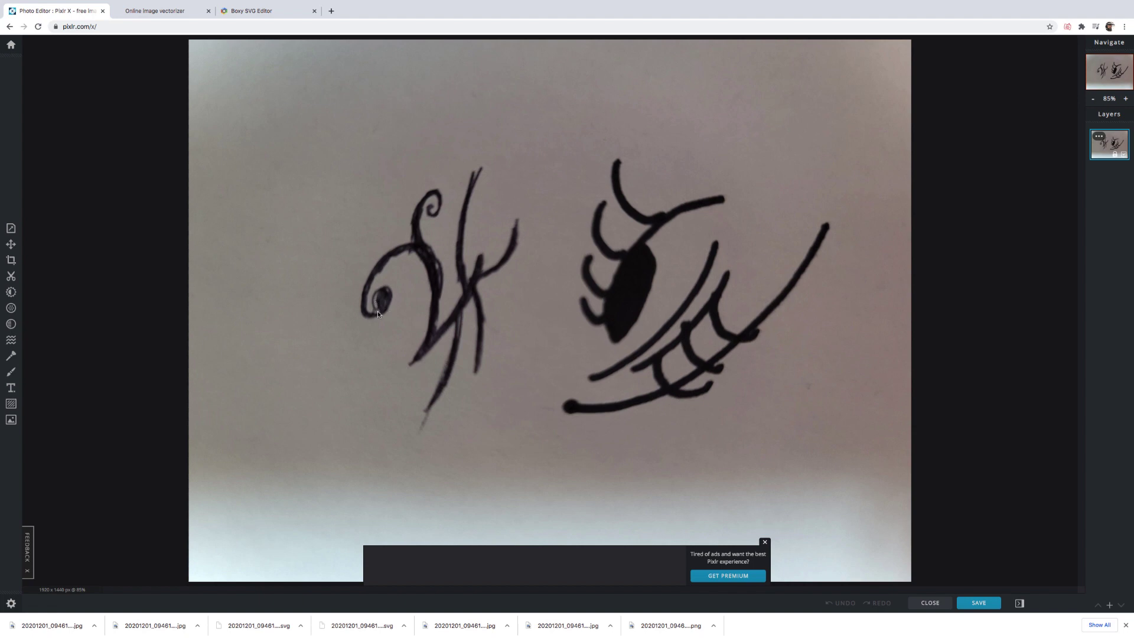
Step: Paint over the thick stem and its upper branches in the smaller drawing with a hard black brush, reducing its size to 10 px
scroll(420, 296, "up", 5)
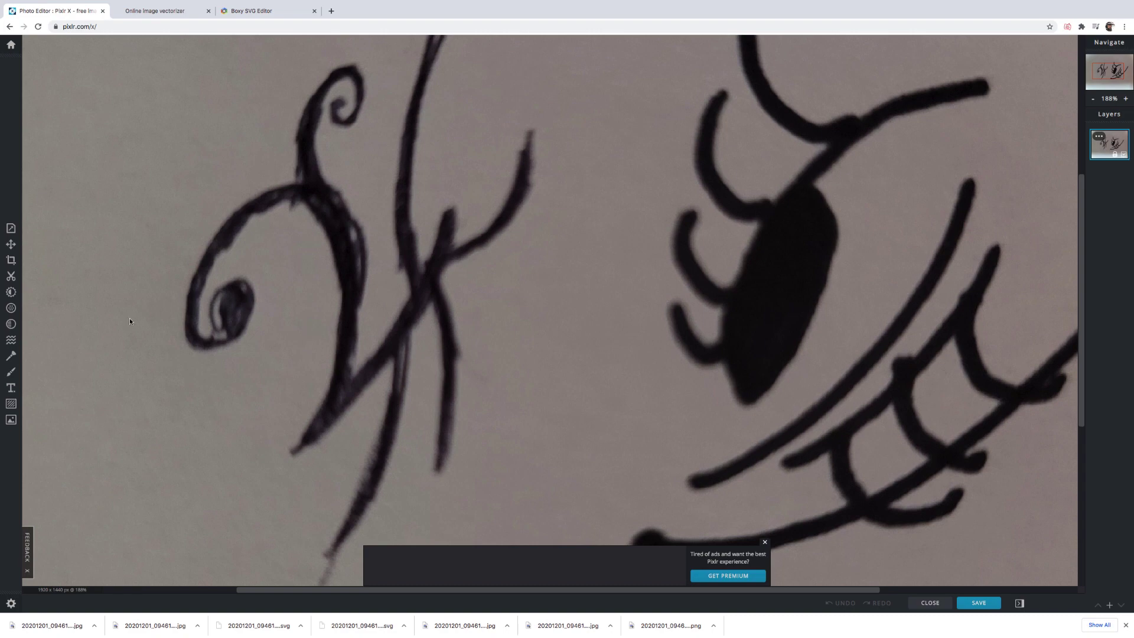
left_click(10, 373)
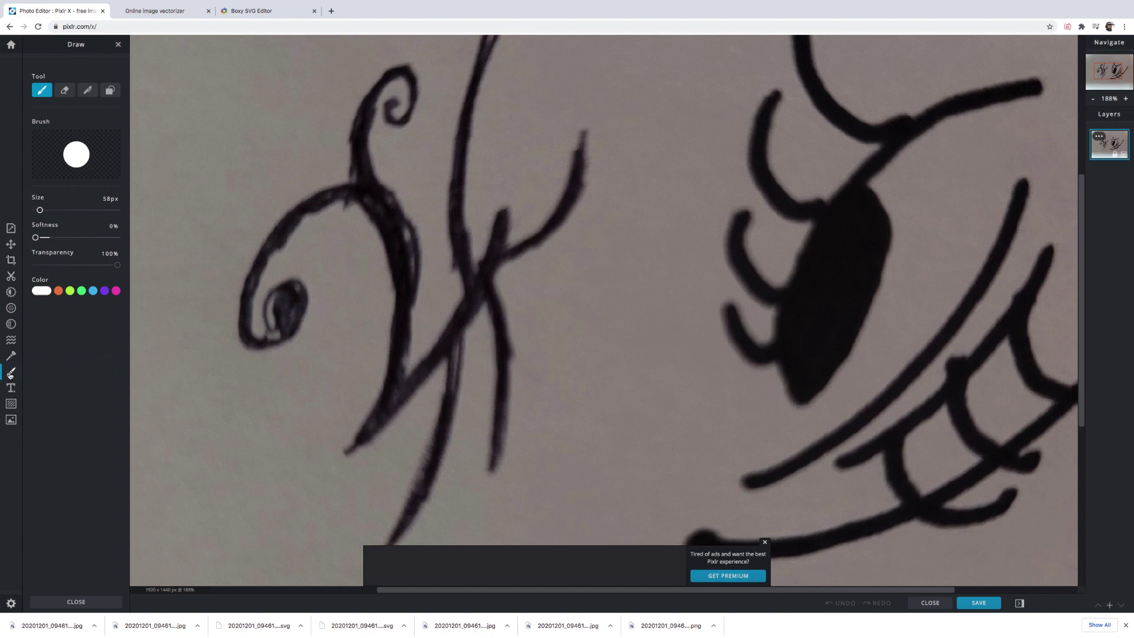
left_click(42, 291)
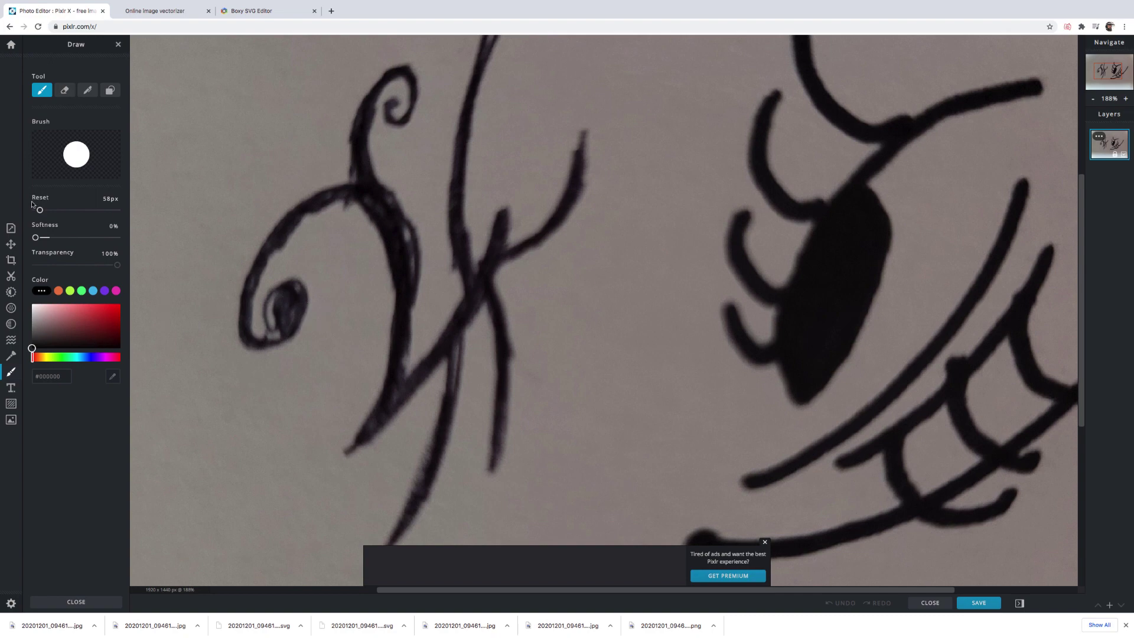
left_click_drag(40, 210, 34, 210)
left_click_drag(35, 211, 37, 211)
mouse_move(400, 263)
left_mouse_down()
mouse_move(400, 240)
mouse_move(365, 192)
left_mouse_up()
left_click_drag(38, 210, 36, 211)
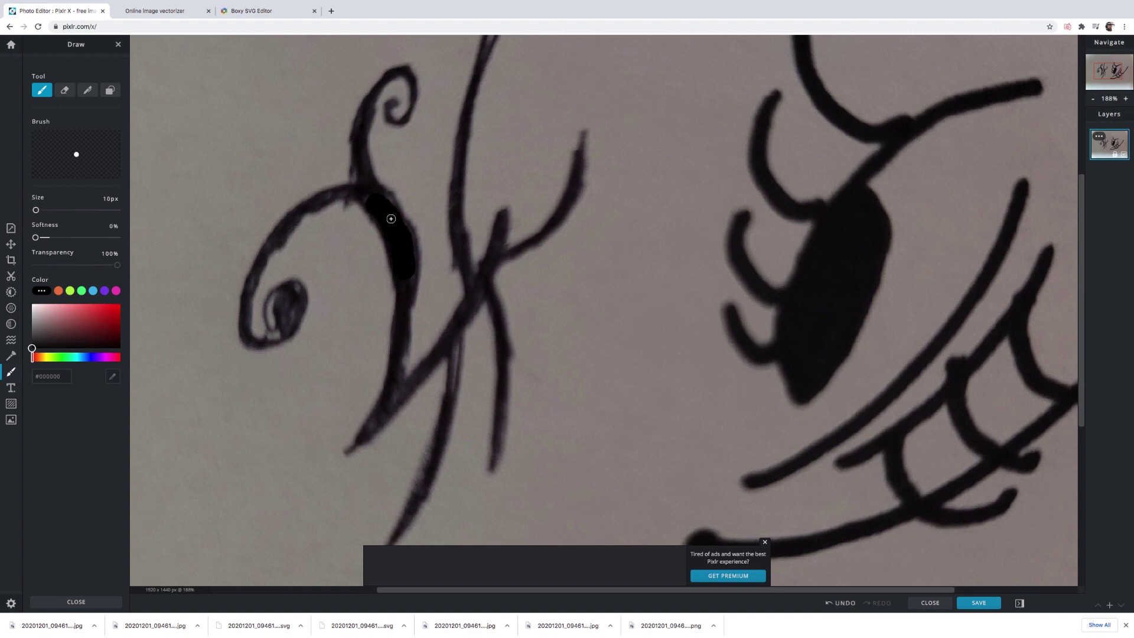
mouse_move(361, 186)
left_mouse_down()
mouse_move(368, 207)
mouse_move(337, 196)
mouse_move(376, 208)
mouse_move(321, 202)
mouse_move(354, 200)
mouse_move(382, 223)
mouse_move(358, 202)
mouse_move(326, 198)
mouse_move(354, 187)
mouse_move(354, 167)
mouse_move(363, 177)
mouse_move(351, 147)
mouse_move(361, 114)
mouse_move(363, 156)
left_mouse_up()
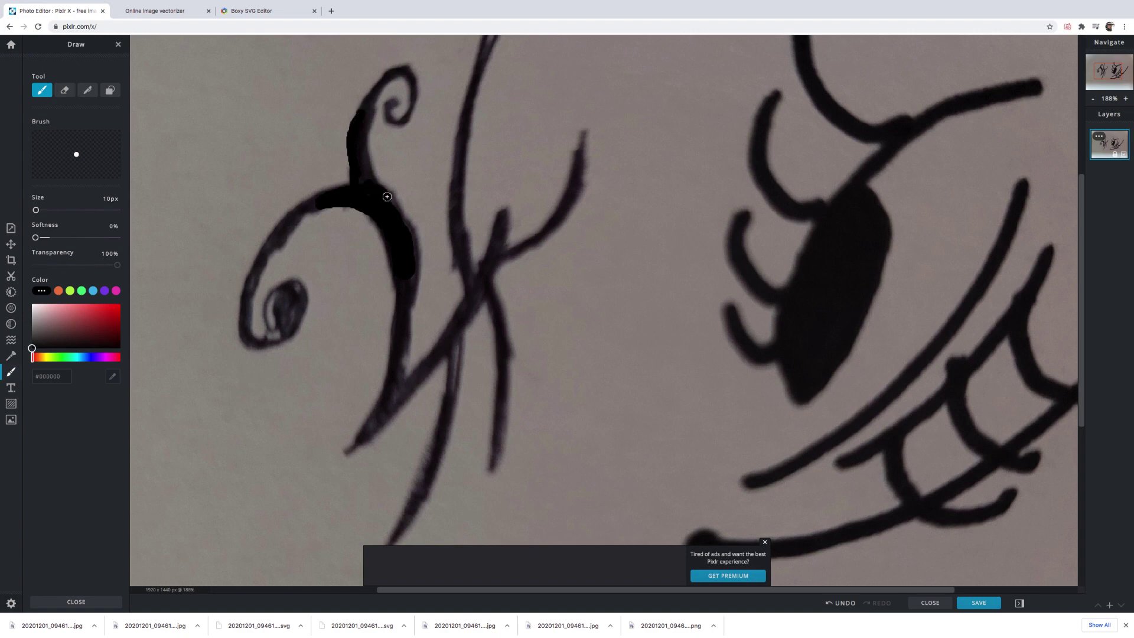
mouse_move(407, 230)
left_mouse_down()
mouse_move(400, 354)
mouse_move(377, 419)
mouse_move(406, 385)
left_mouse_up()
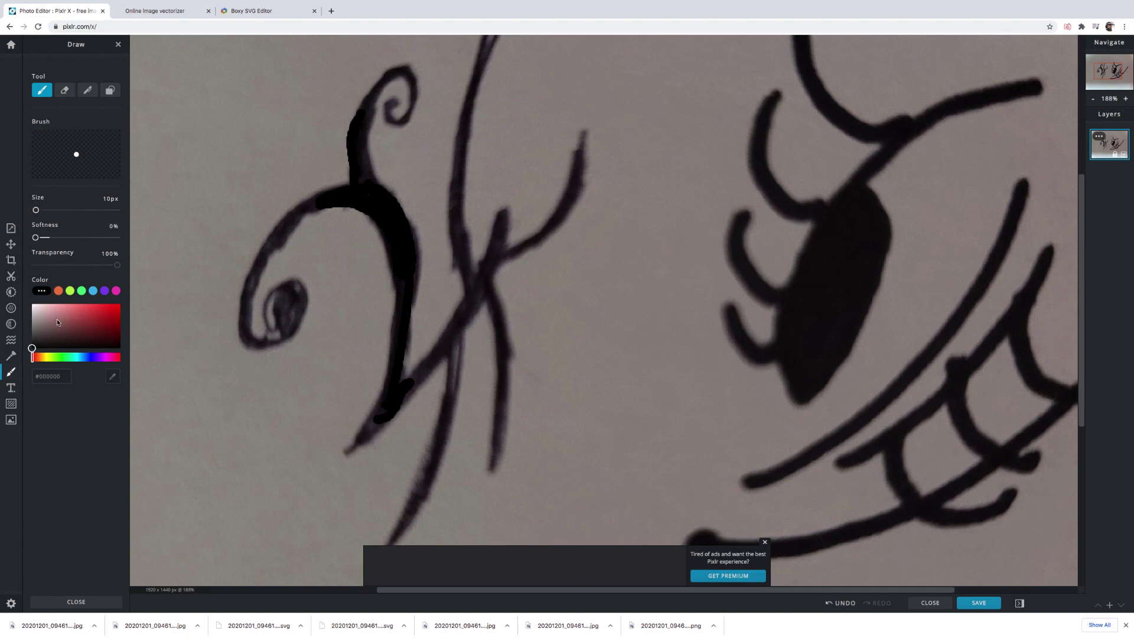
Step: Paint light grey strokes below the spiral, beside the lower stem and around the branch tip to trim the drawing's edges
left_click(32, 316)
mouse_move(266, 376)
left_mouse_down()
mouse_move(296, 361)
mouse_move(271, 371)
mouse_move(304, 331)
mouse_move(276, 354)
mouse_move(291, 343)
mouse_move(242, 353)
left_mouse_up()
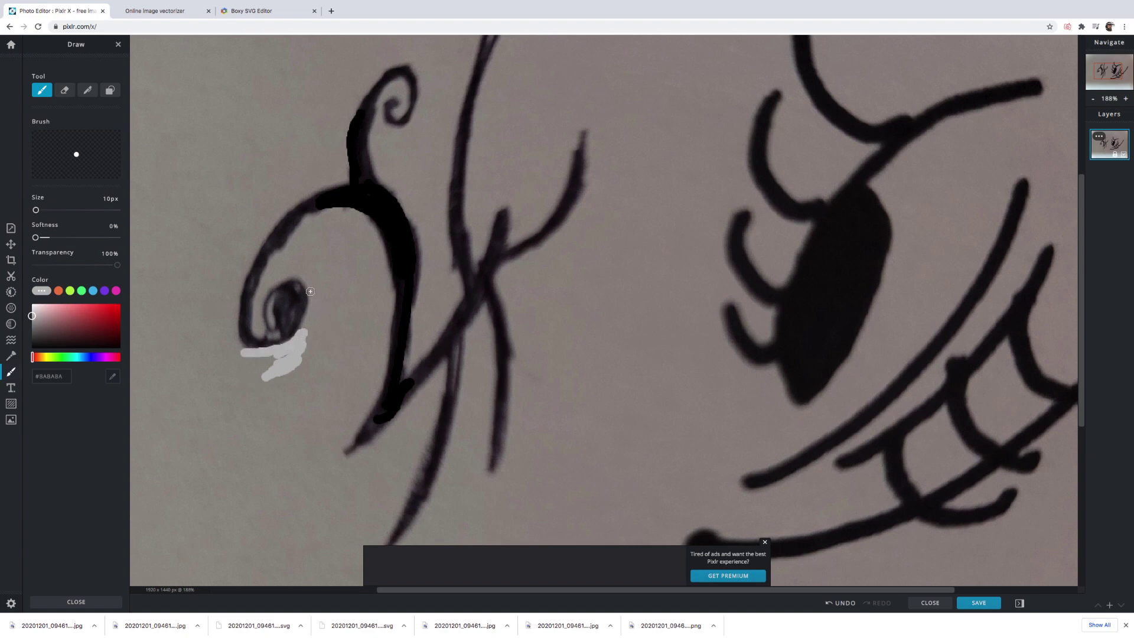
mouse_move(516, 322)
left_mouse_down()
mouse_move(516, 369)
mouse_move(515, 340)
left_mouse_up()
mouse_move(516, 337)
left_mouse_down()
mouse_move(512, 374)
mouse_move(498, 287)
left_mouse_up()
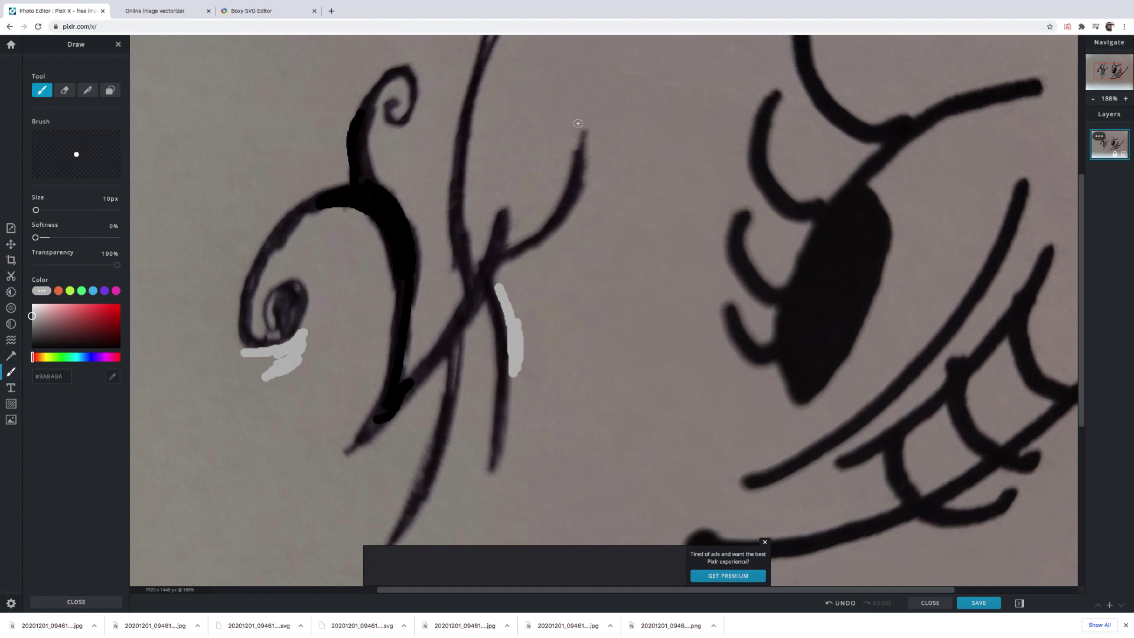
mouse_move(578, 123)
left_mouse_down()
mouse_move(569, 162)
mouse_move(579, 119)
mouse_move(558, 180)
left_mouse_up()
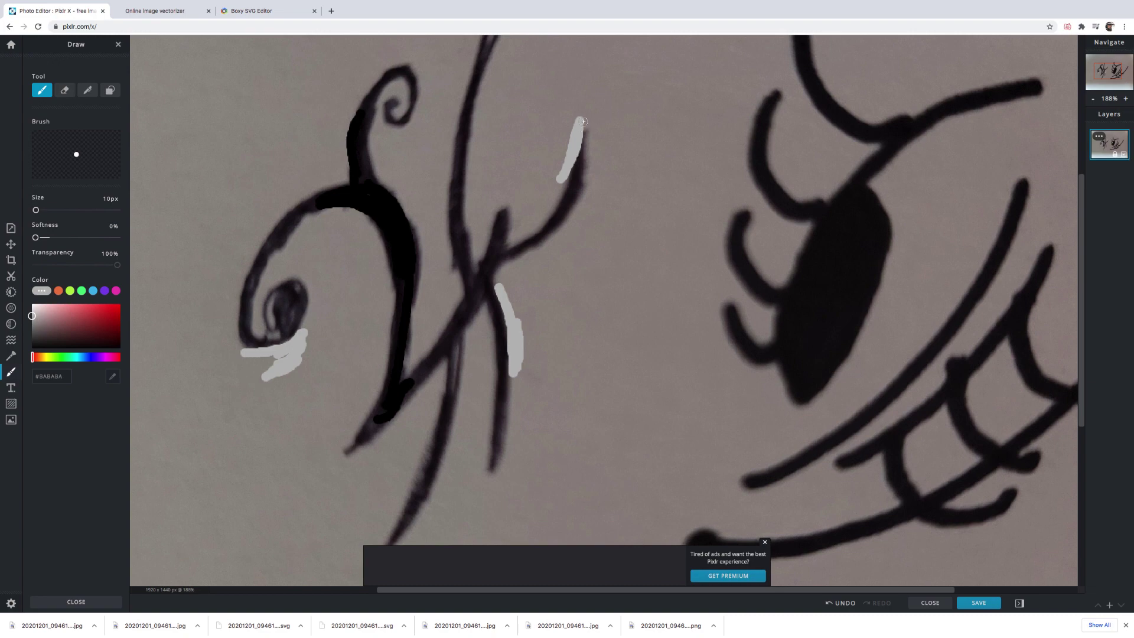
mouse_move(582, 121)
left_mouse_down()
mouse_move(586, 201)
mouse_move(589, 192)
mouse_move(585, 164)
mouse_move(570, 222)
mouse_move(574, 214)
left_mouse_up()
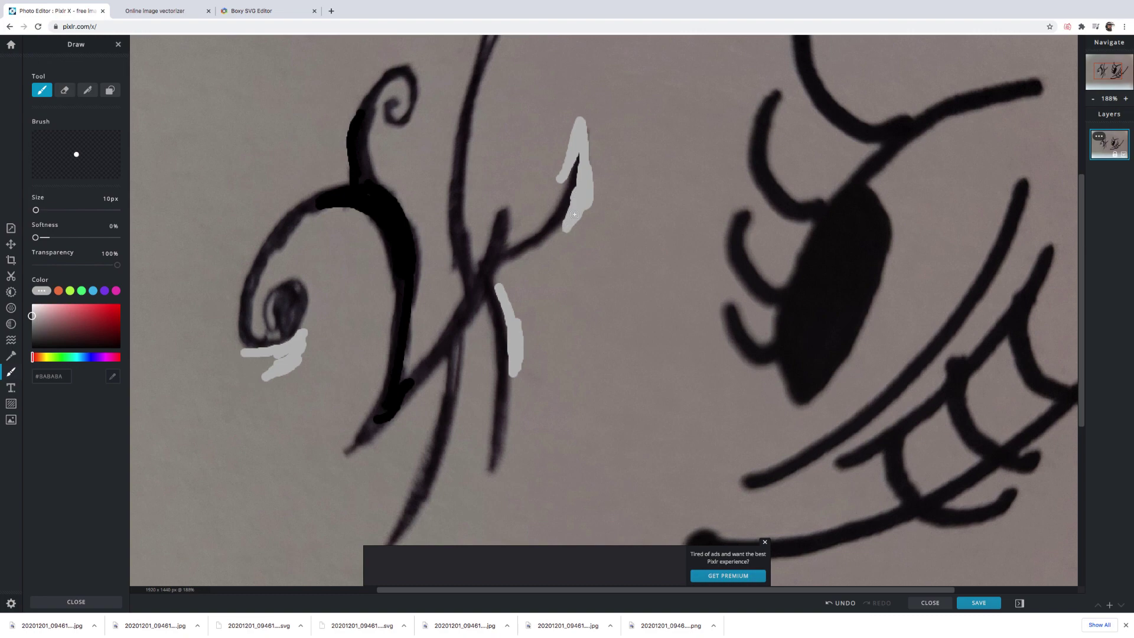
mouse_move(582, 153)
left_mouse_down()
mouse_move(552, 241)
mouse_move(571, 228)
left_mouse_up()
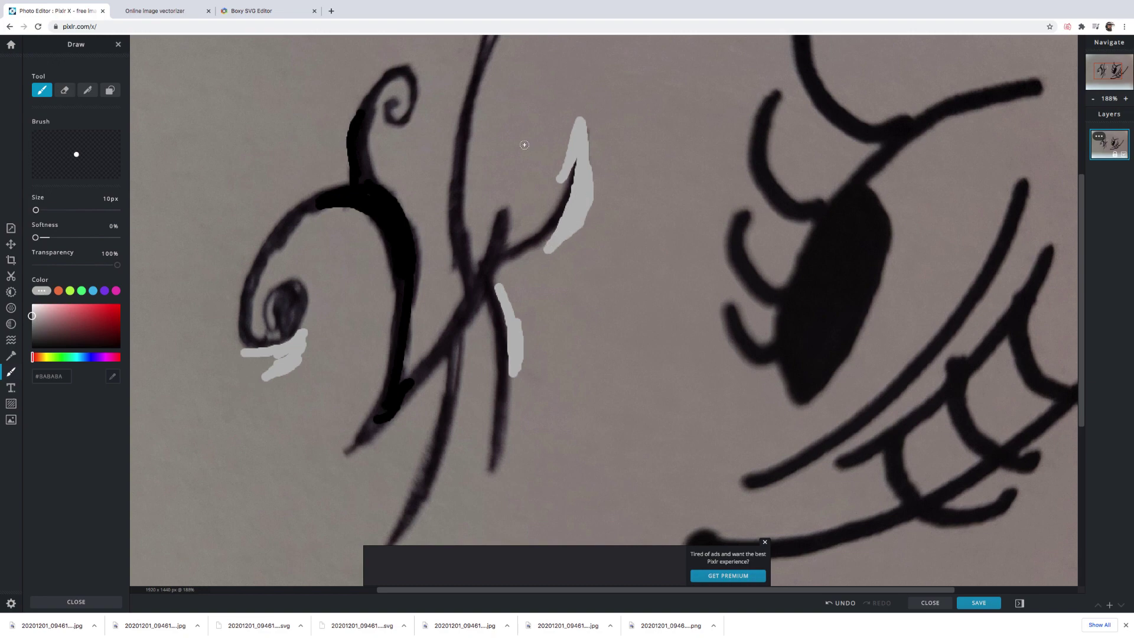
scroll(523, 144, "up", 3)
scroll(517, 144, "down", 4)
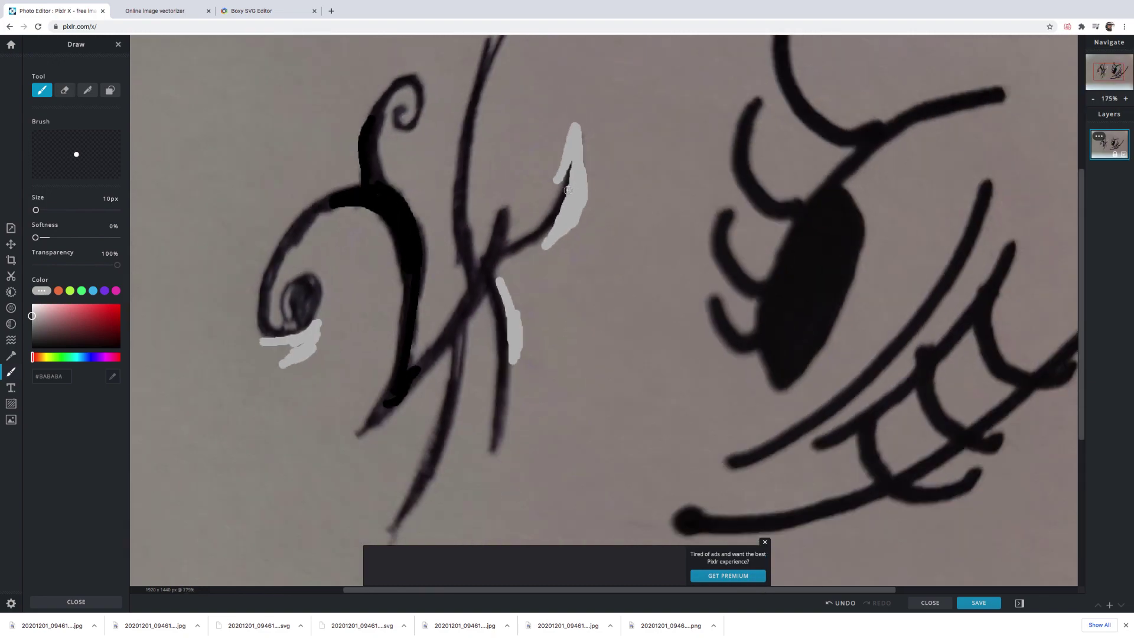
scroll(568, 190, "up", 6)
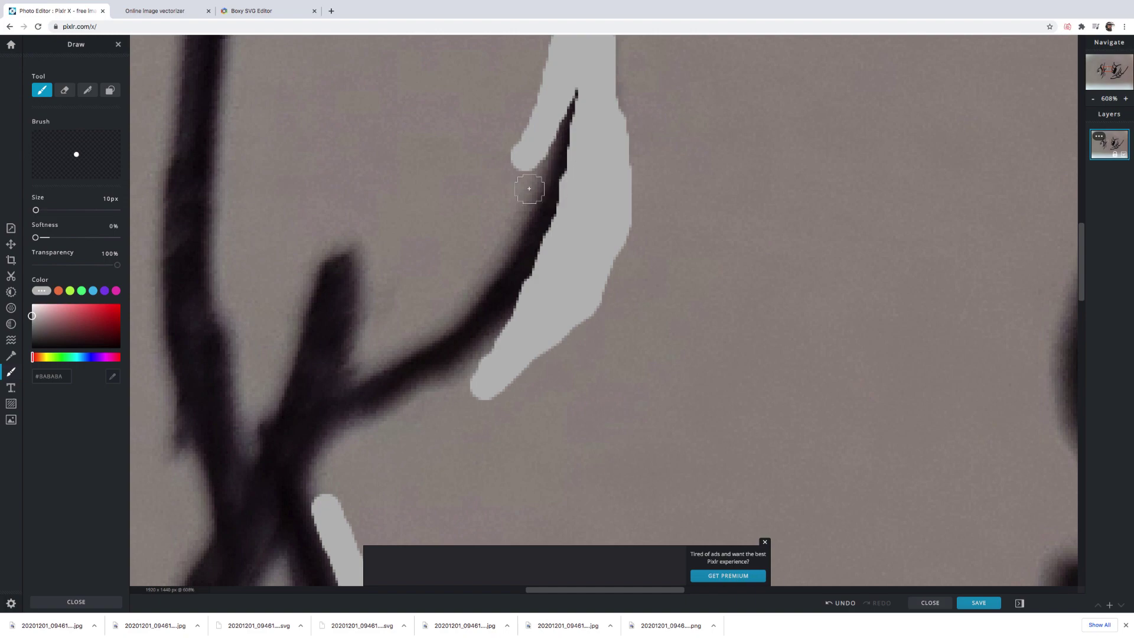
scroll(473, 286, "down", 7)
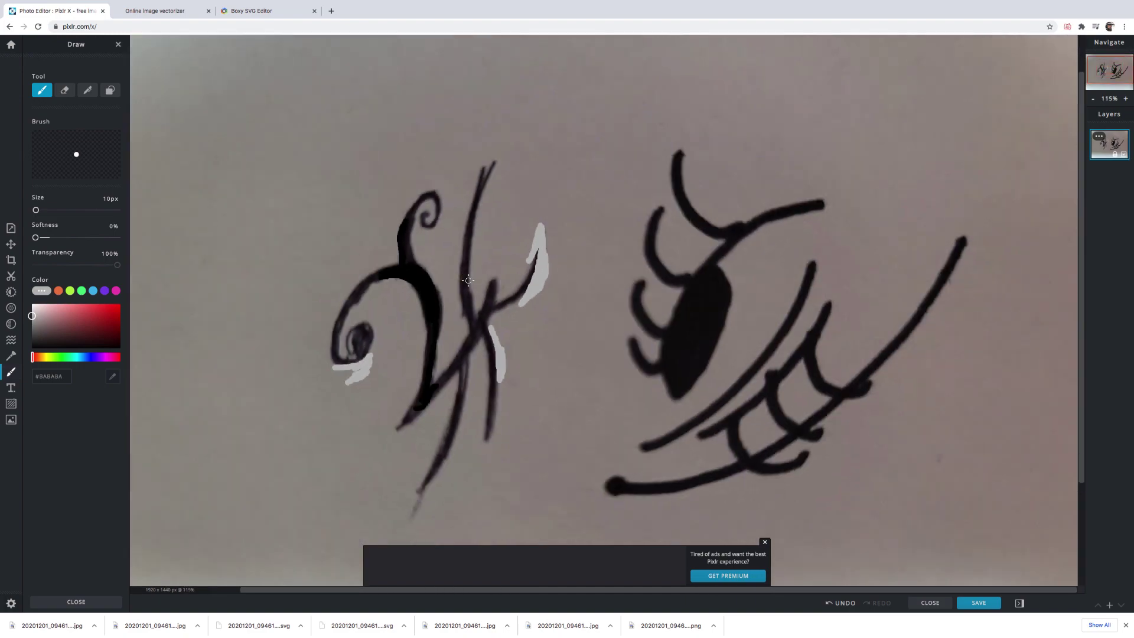
Step: Download the retouched image as a JPG with the quality raised to near maximum
left_click(967, 603)
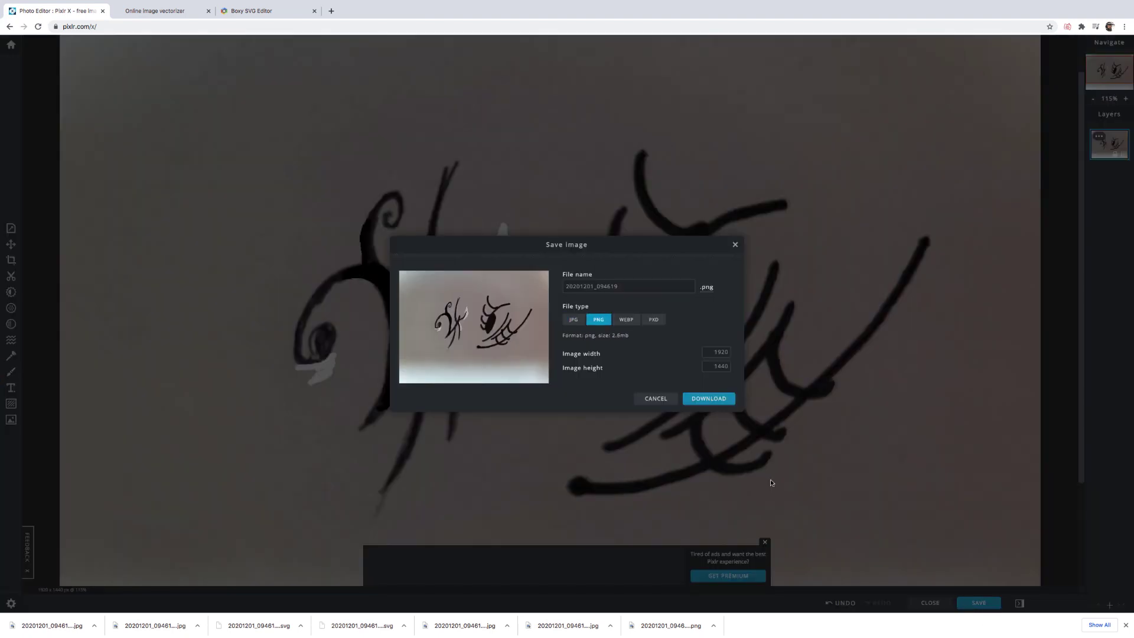
left_click(571, 321)
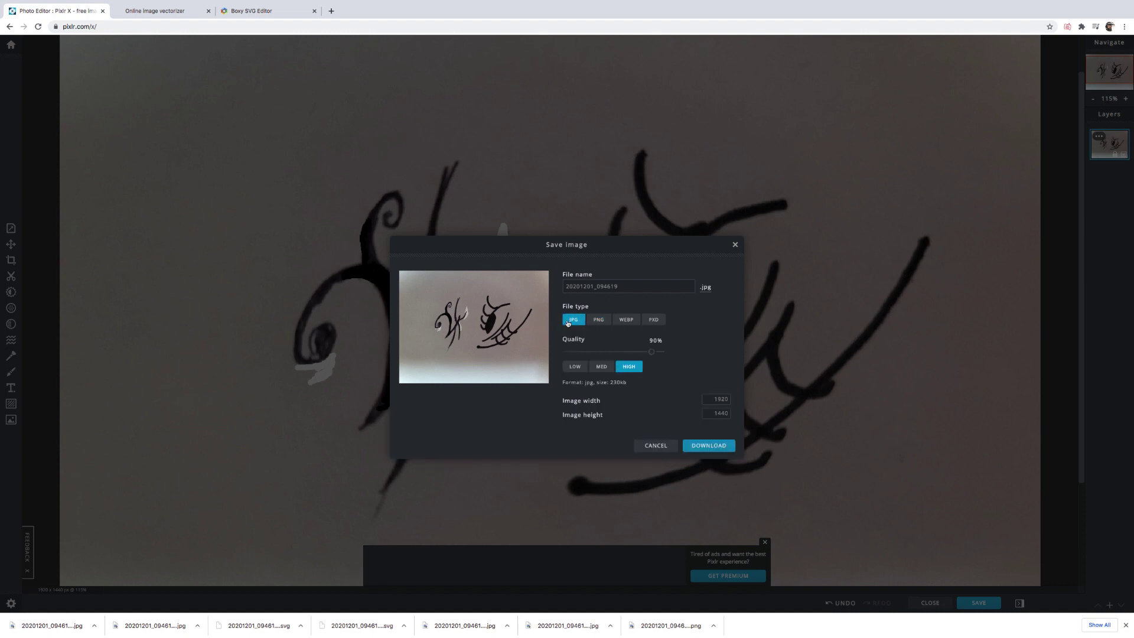
left_click(652, 352)
left_click_drag(654, 353, 659, 352)
left_click(707, 446)
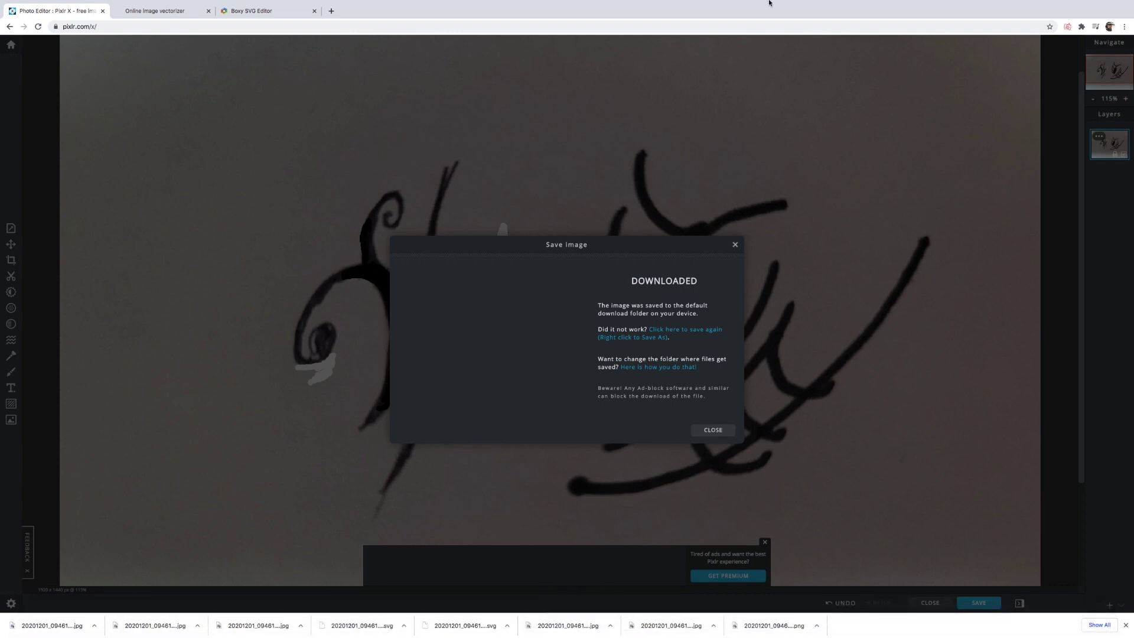
Step: Switch to Autotracer.org and choose 20201201_094619 (3).jpg as the file to upload
mouse_move(771, 3)
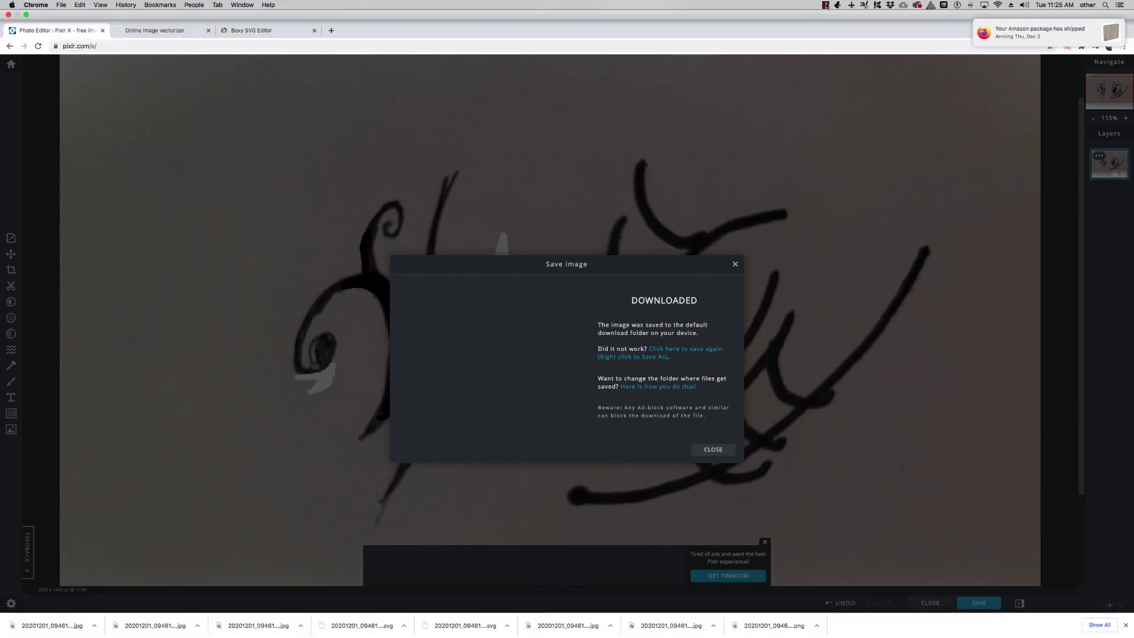
key("ctrl+Tab")
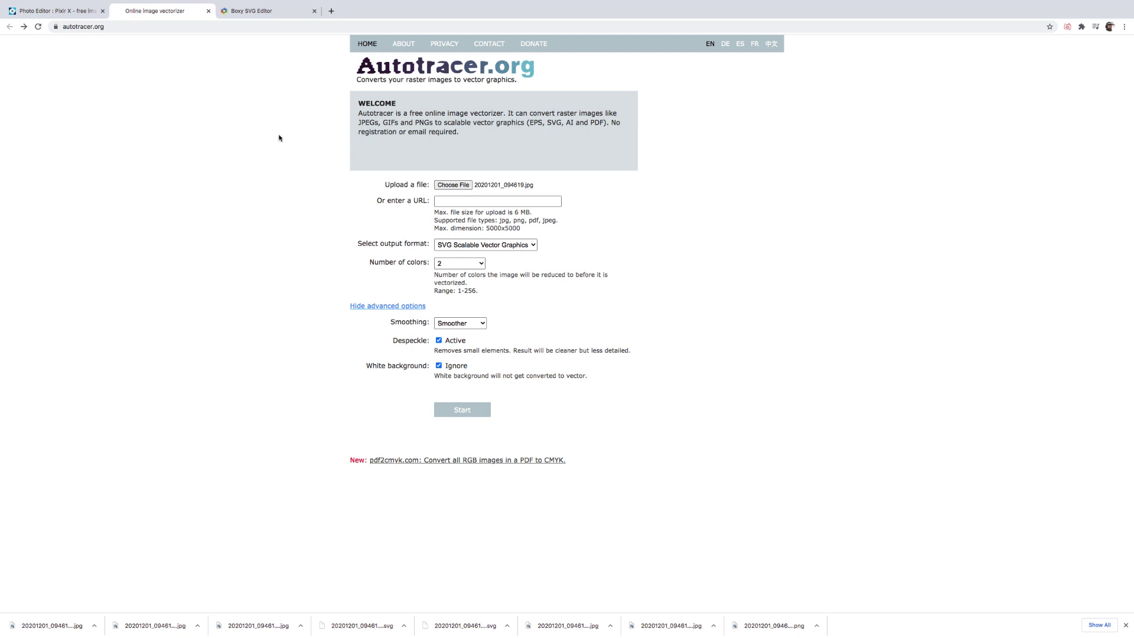
left_click(459, 187)
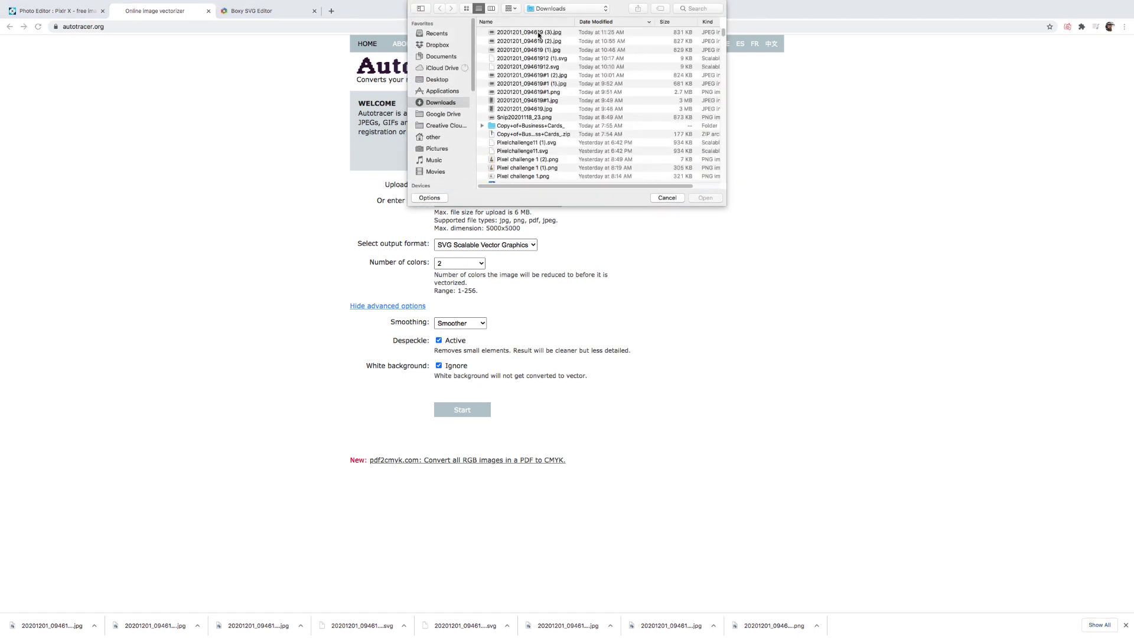
left_click(517, 34)
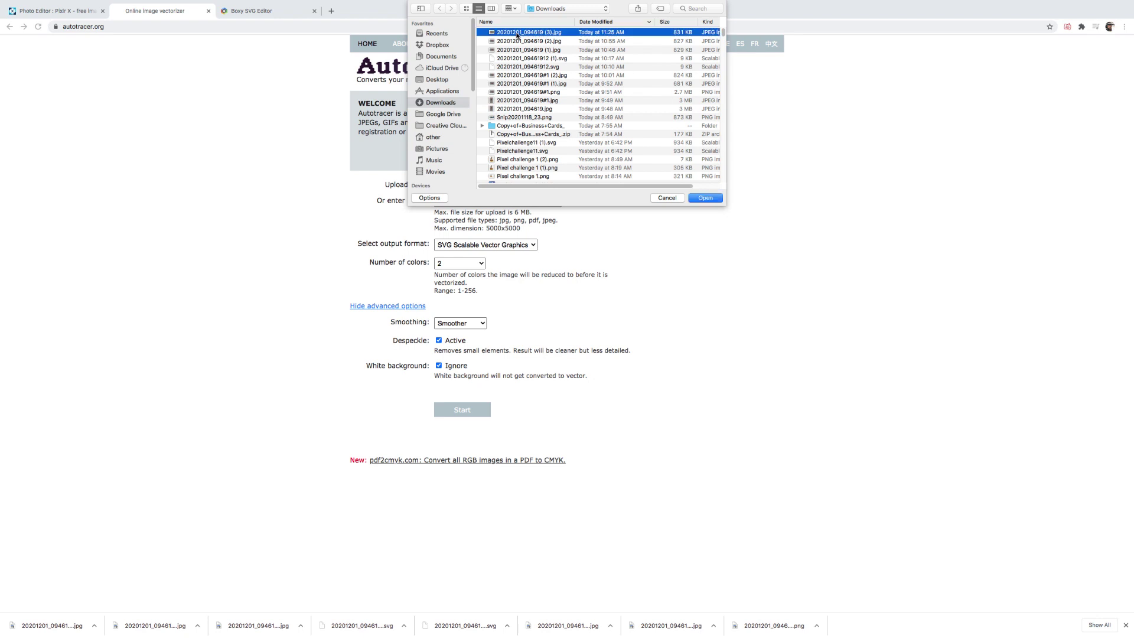
left_click(704, 198)
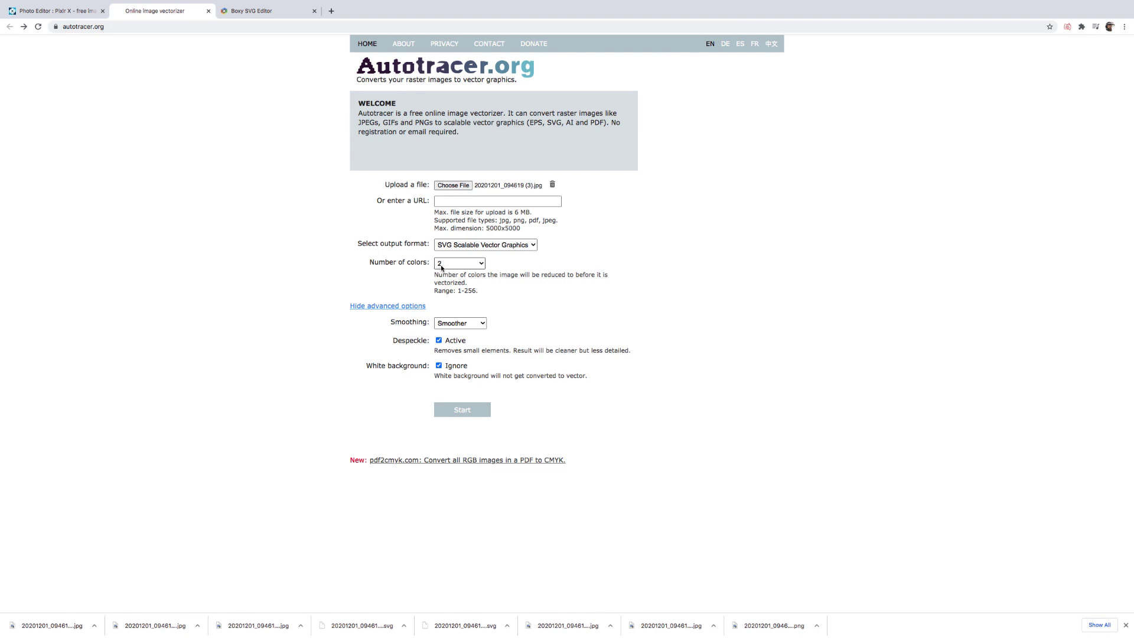
Step: Vectorize the image to SVG with 2 colors, Smoother smoothing and the white background ignored
left_click(453, 268)
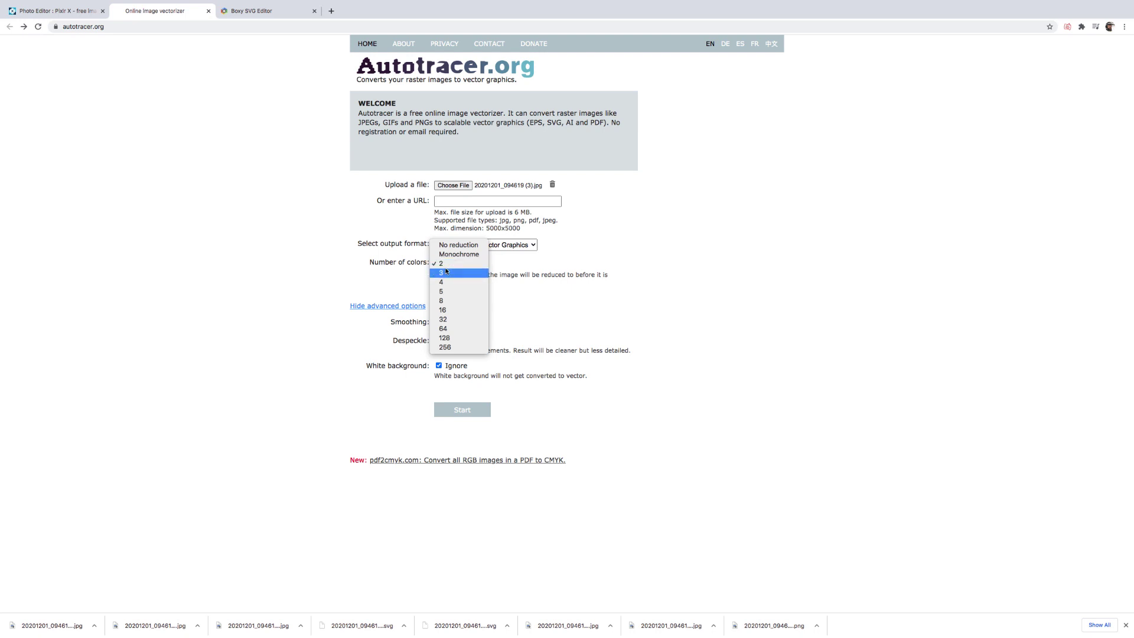
left_click(445, 268)
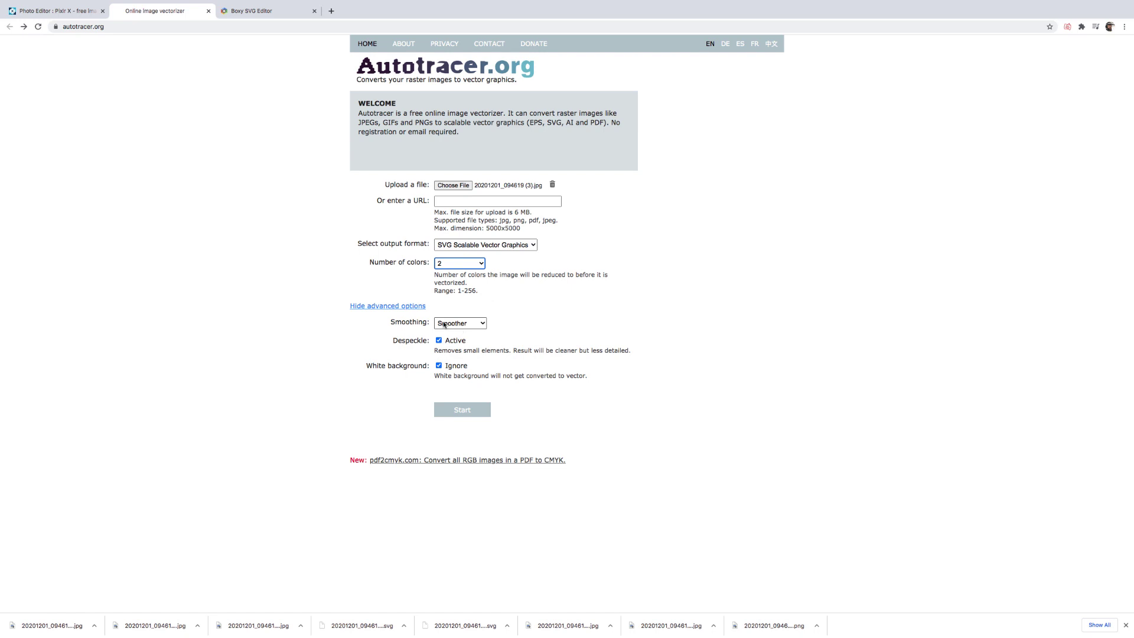
left_click(445, 402)
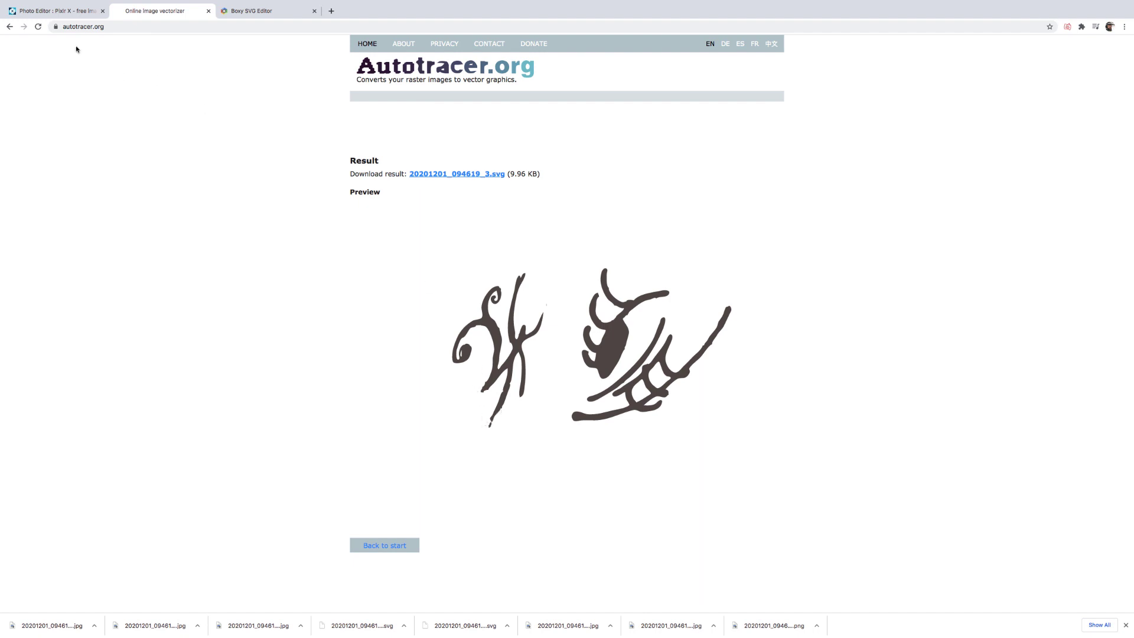
Step: Return to the conversion settings, keep Smoother smoothing, stop ignoring the white background and vectorize the image again
left_click(10, 27)
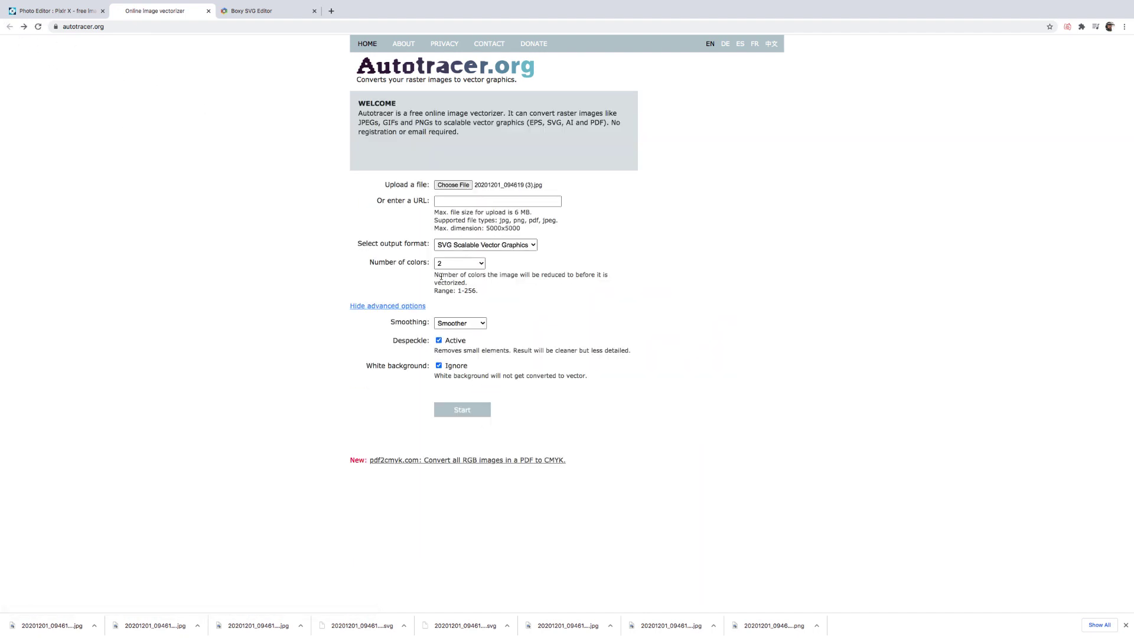
left_click(482, 326)
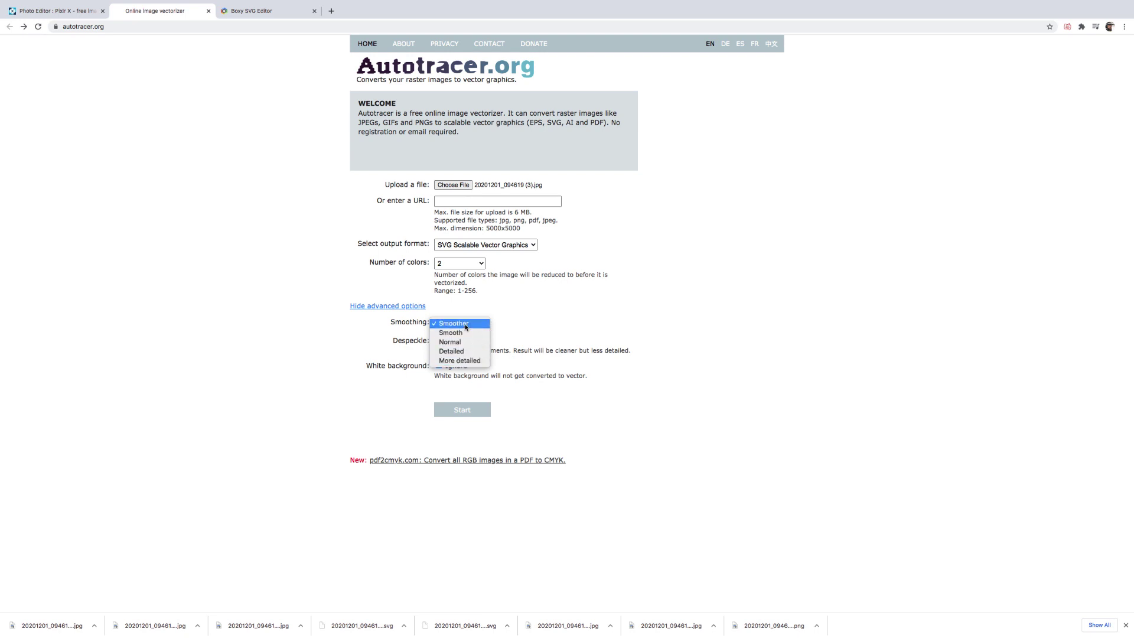
left_click(466, 324)
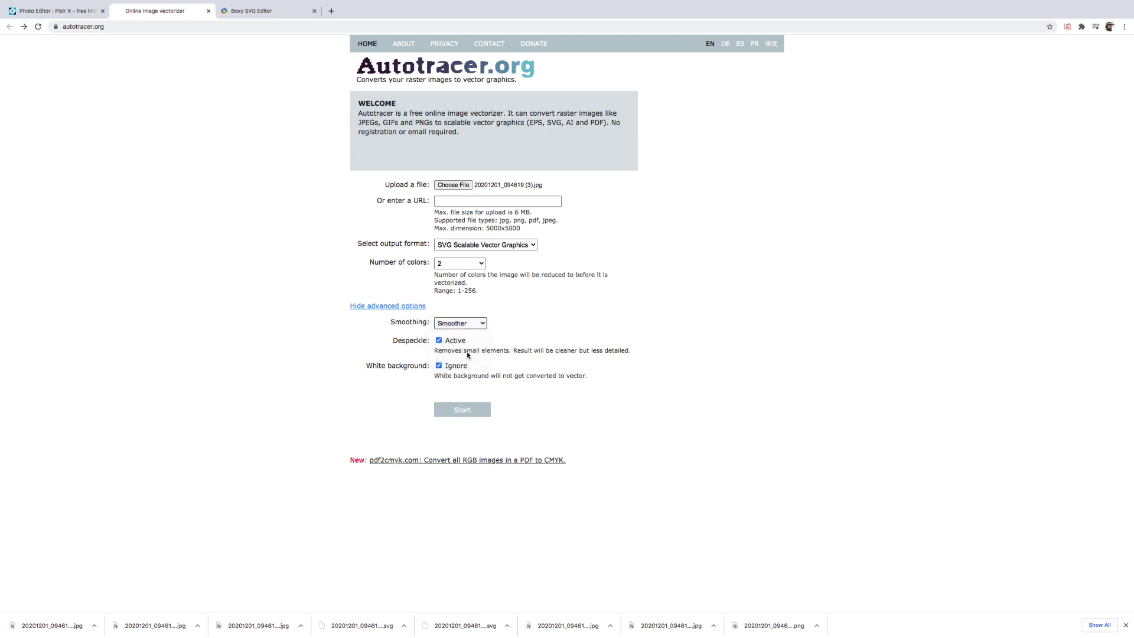
left_click(439, 366)
left_click(462, 410)
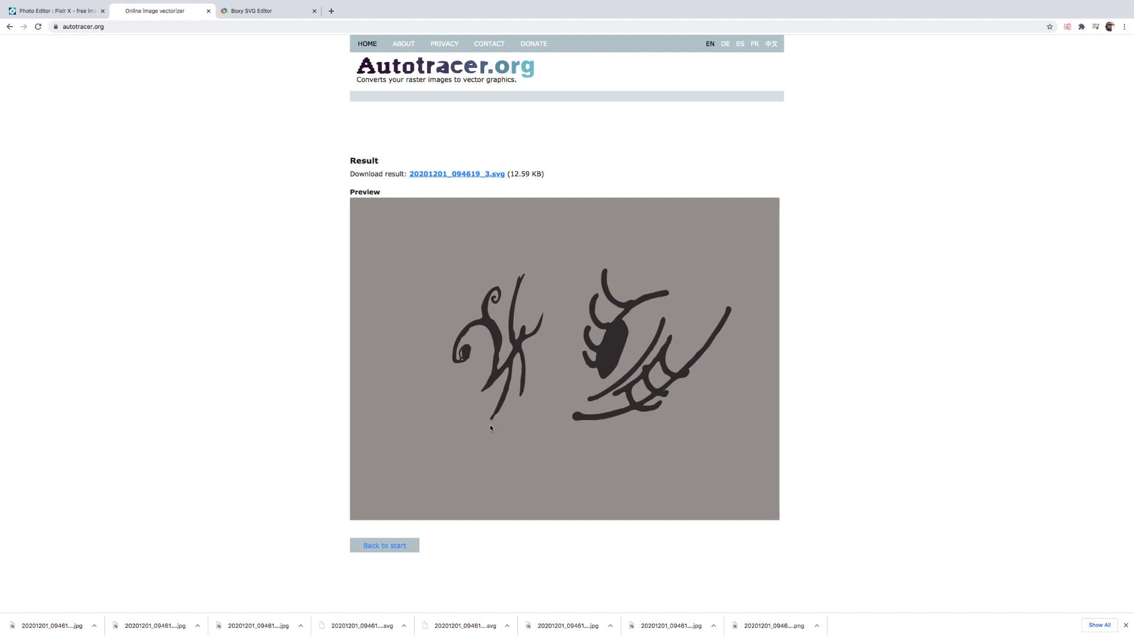
Step: Download the vectorized file 20201201_094619_3.svg and switch to the Boxy SVG website
left_click(460, 175)
mouse_move(863, 2)
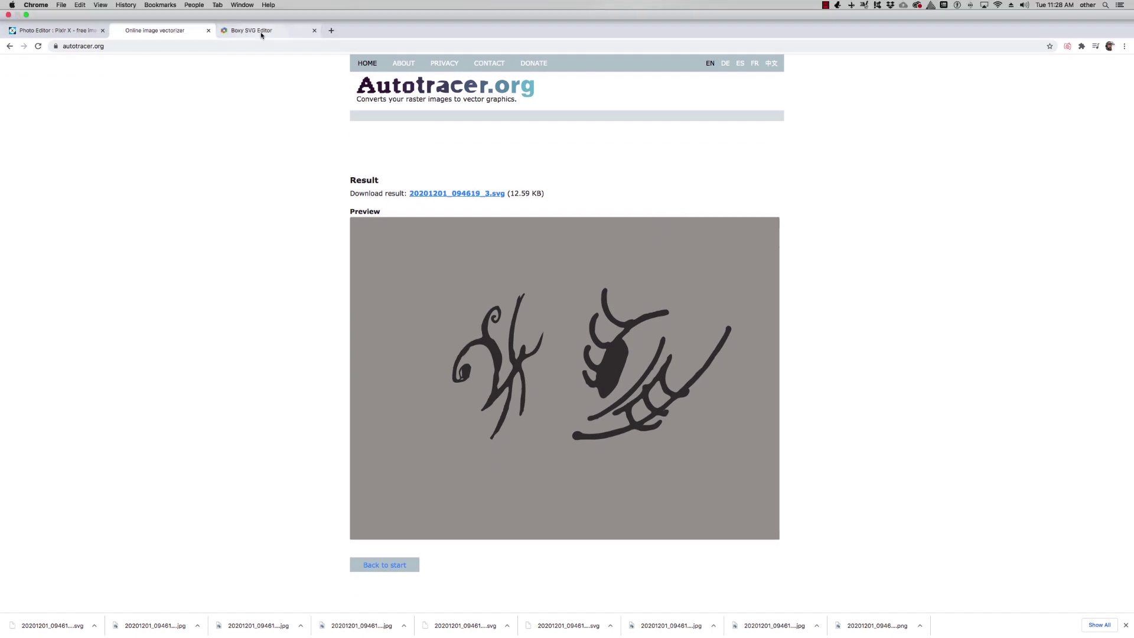
left_click(250, 35)
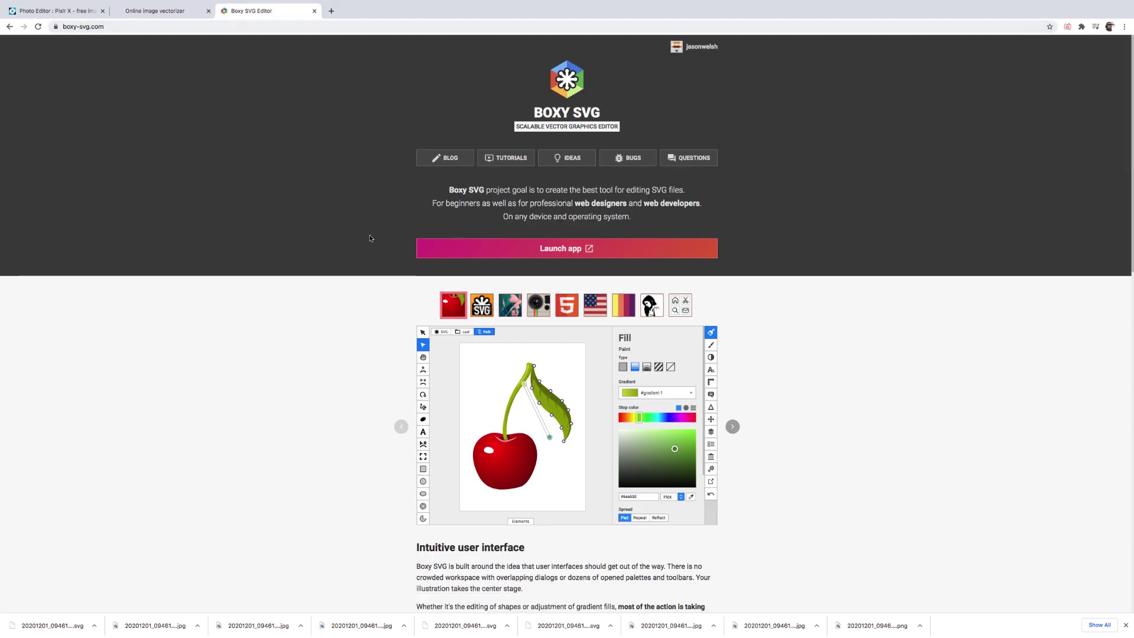
Step: Launch the Boxy SVG editor and open 20201201_094619_3.svg from the Downloads folder on disk
left_click(468, 249)
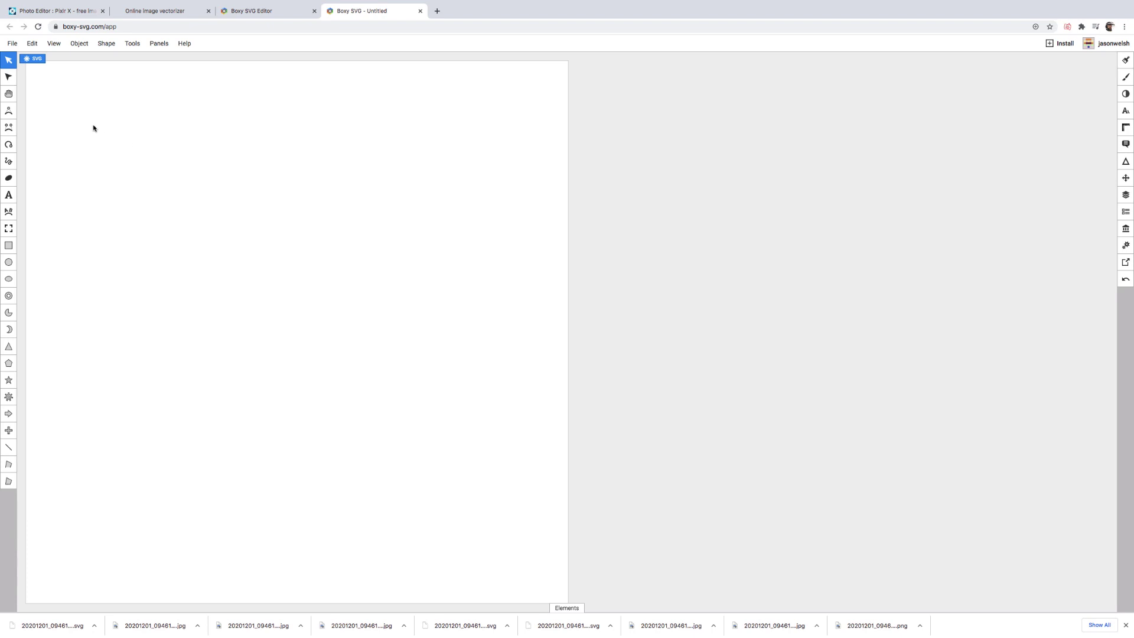
left_click(12, 45)
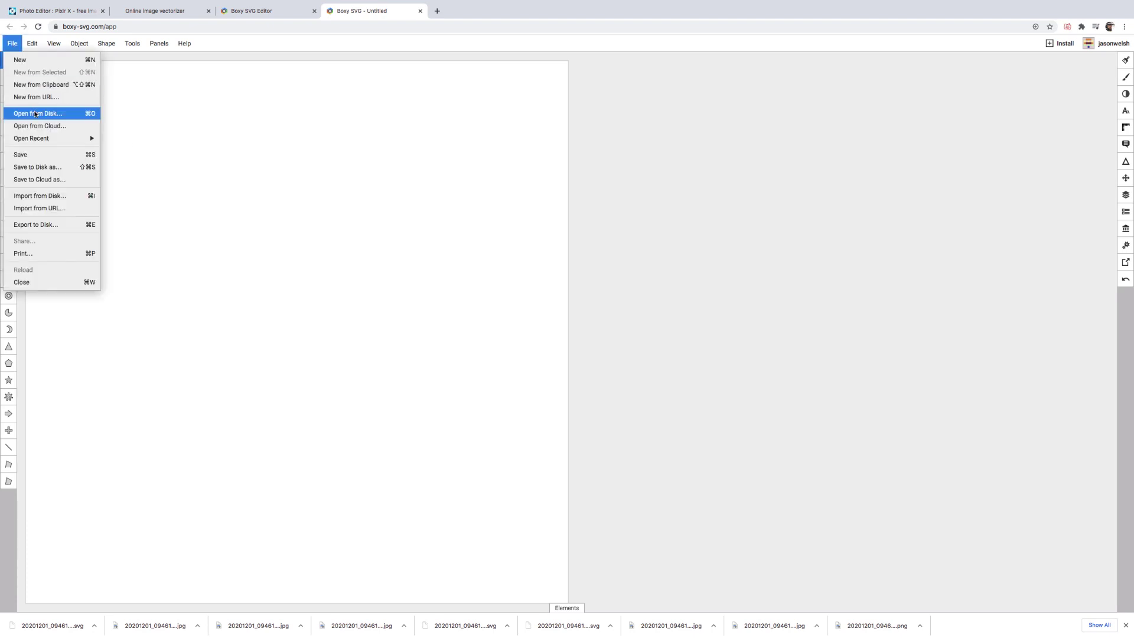
left_click(34, 112)
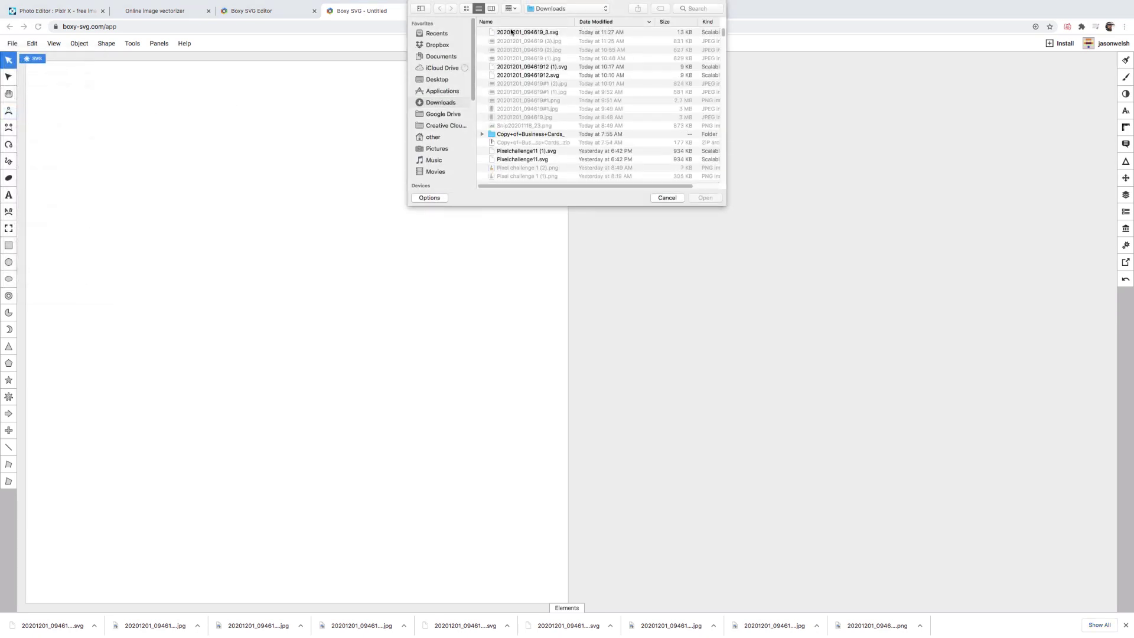
double_click(512, 32)
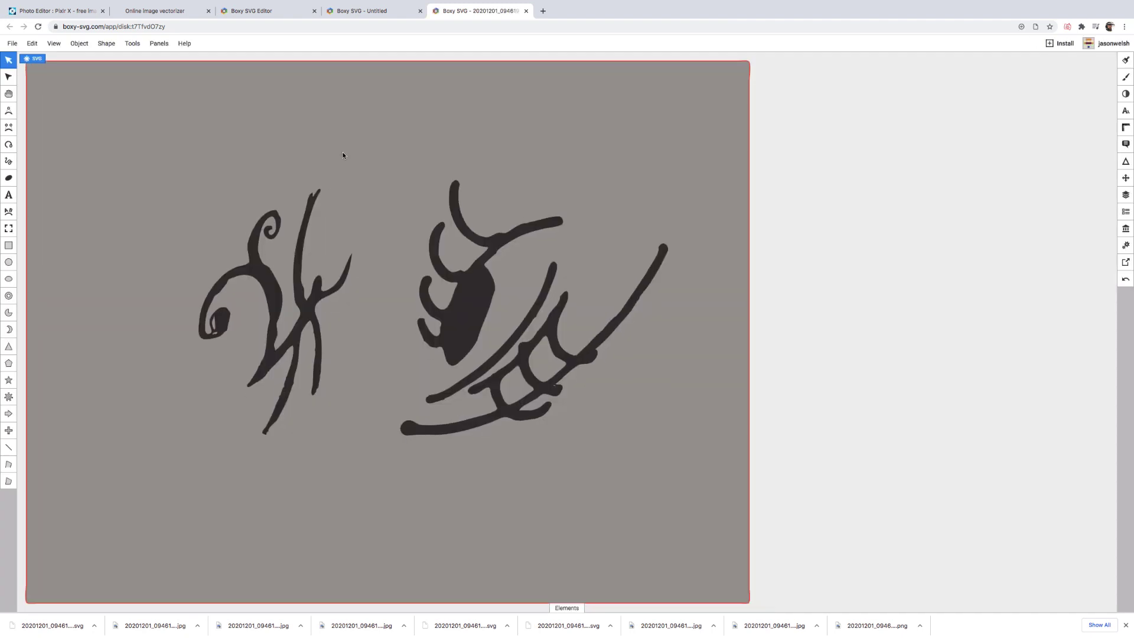
Step: Open the dark artwork path for node editing and reshape the forked tip of the tall upright stroke into a single smooth point
left_click(54, 43)
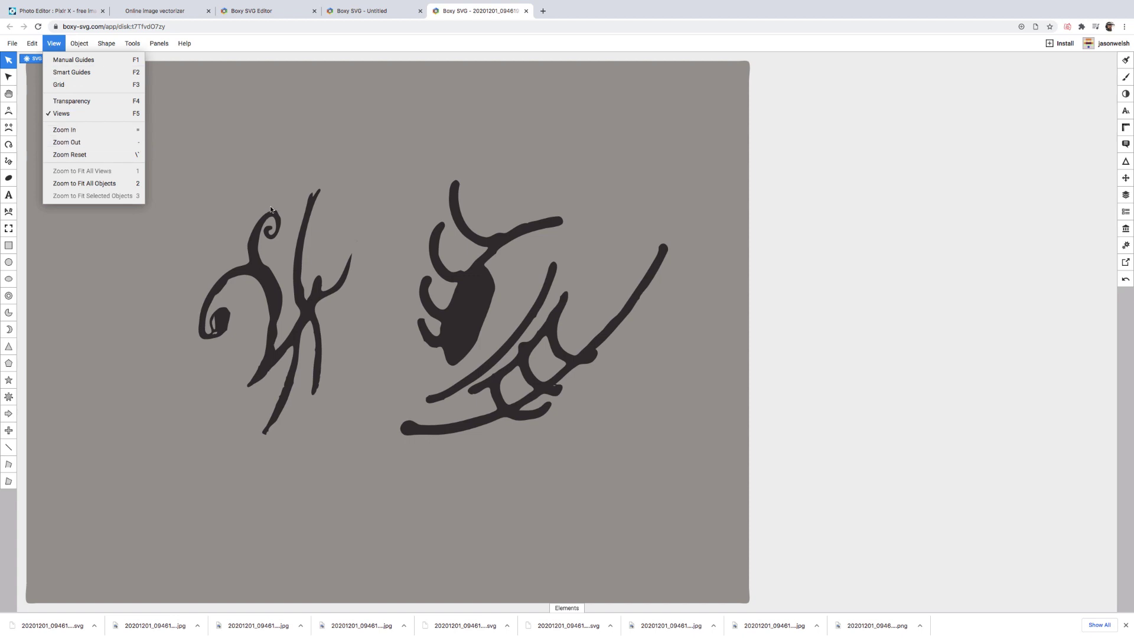
scroll(270, 209, "up", 5)
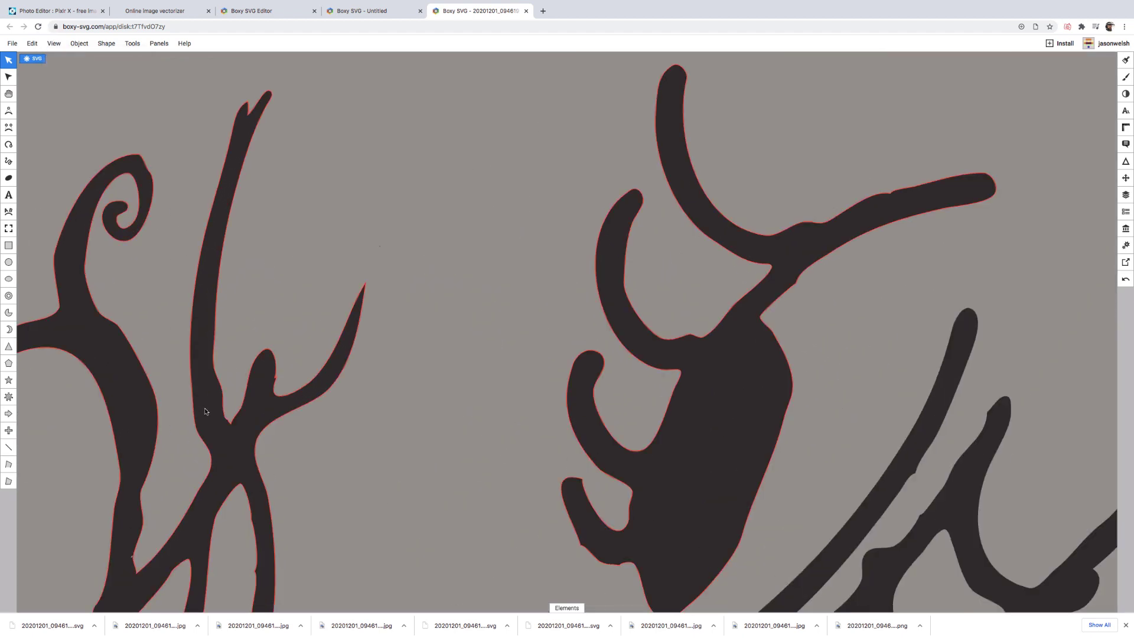
left_click(195, 399)
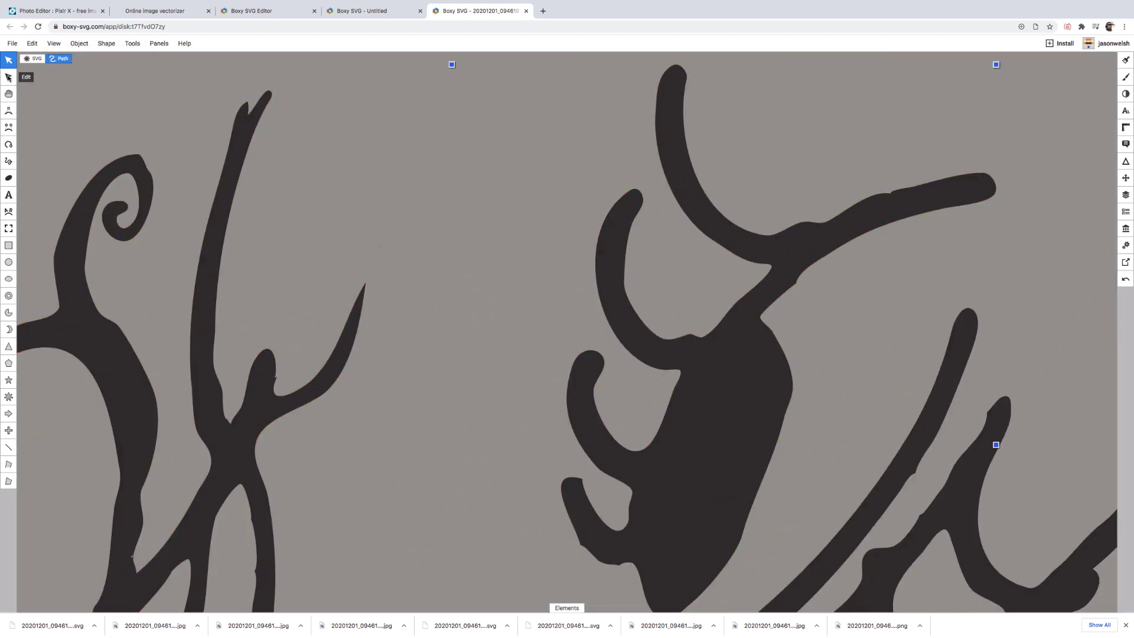
left_click(8, 77)
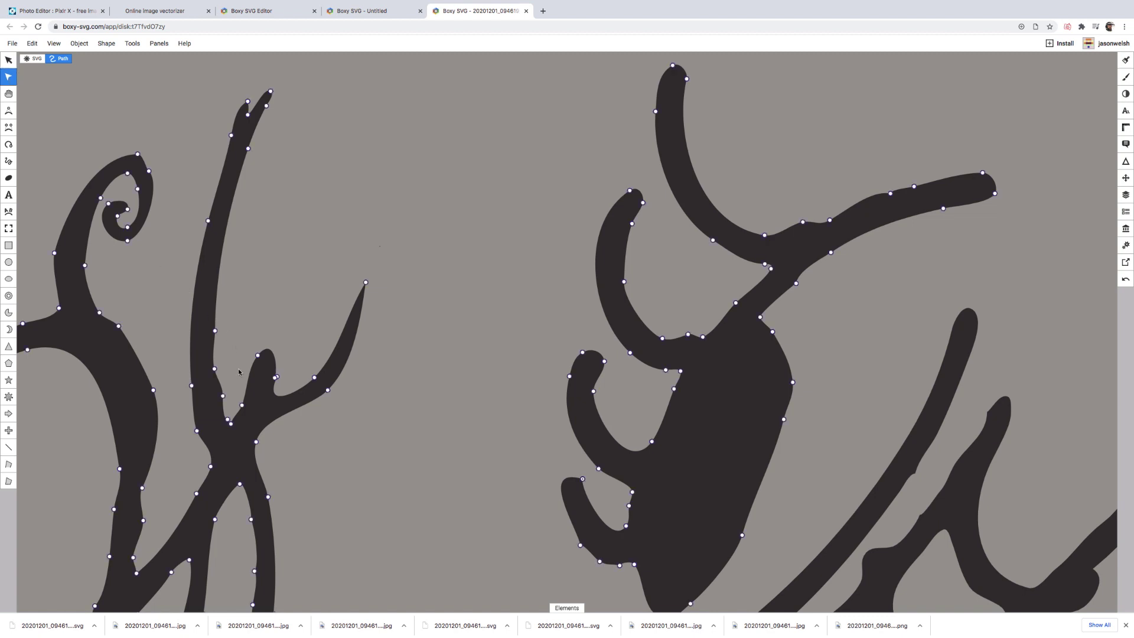
left_click_drag(214, 369, 221, 381)
left_click_drag(215, 349, 216, 347)
left_click_drag(247, 101, 217, 174)
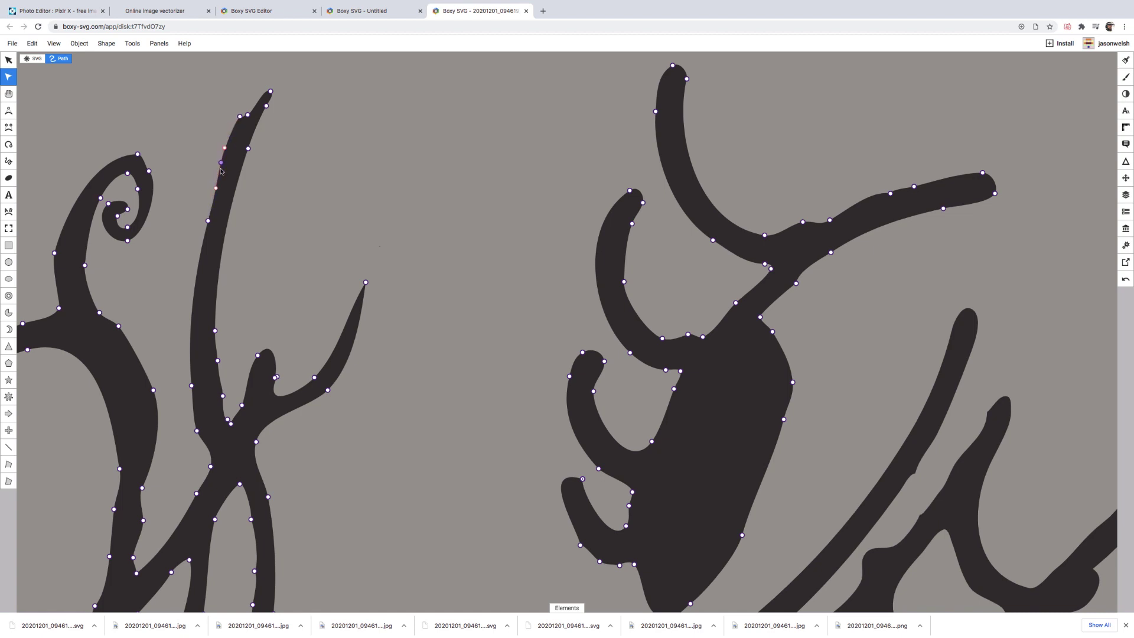
mouse_move(240, 120)
left_mouse_down()
mouse_move(232, 156)
mouse_move(236, 129)
left_mouse_up()
left_click_drag(235, 135, 217, 181)
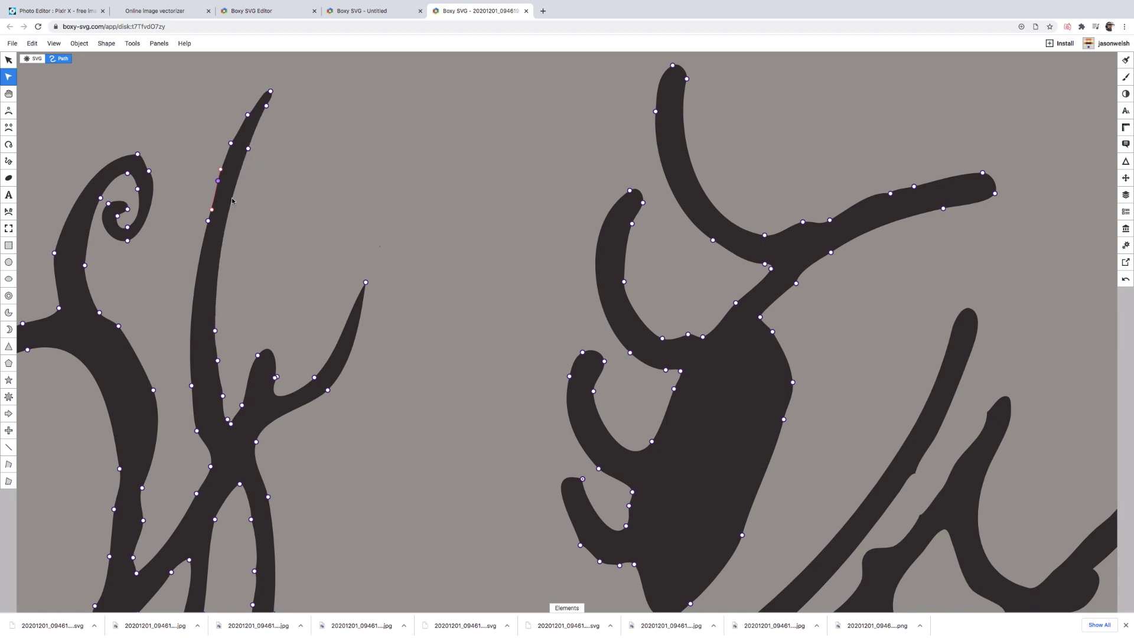
Step: Smooth the outer left edge of the tall upright stroke and sharpen the short side branch into a point
left_click_drag(212, 209, 200, 258)
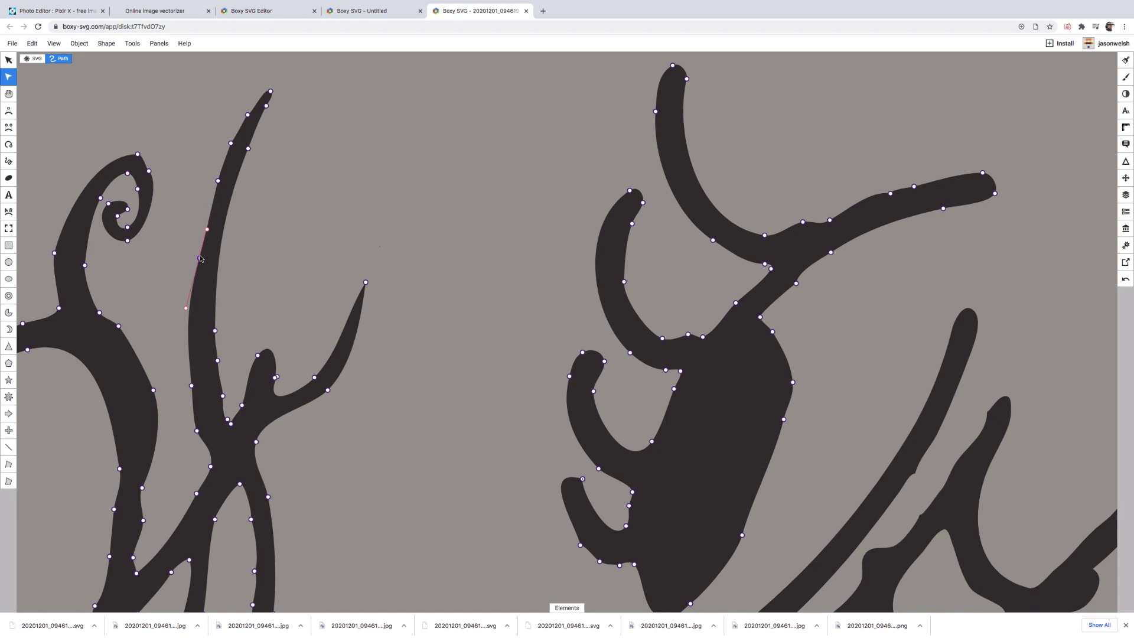
left_click_drag(190, 311, 192, 311)
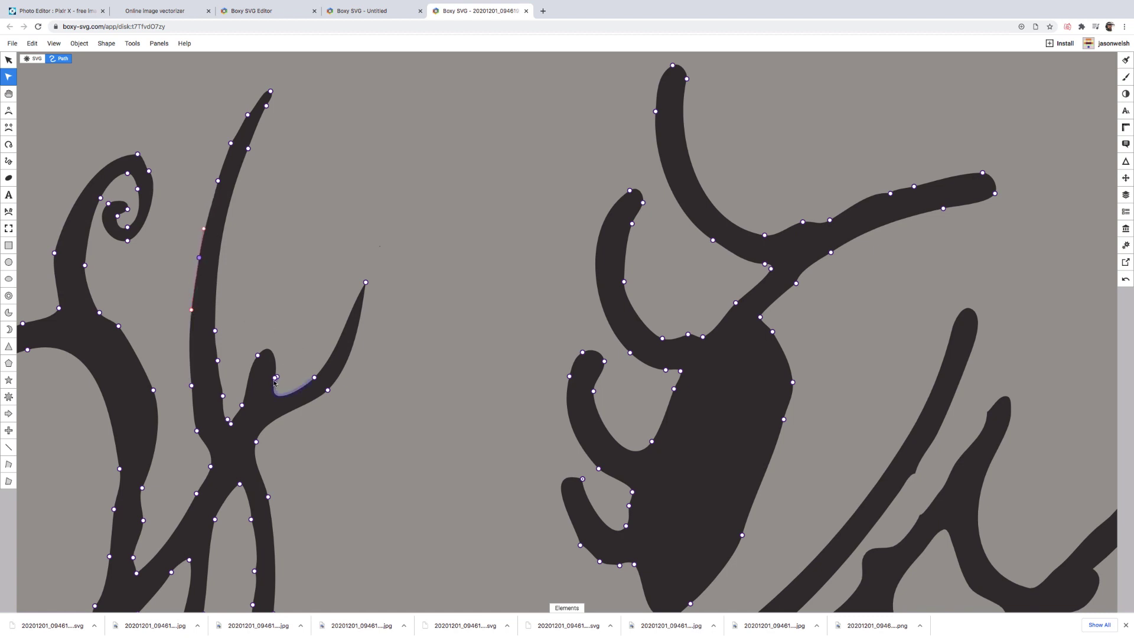
left_click_drag(275, 377, 261, 355)
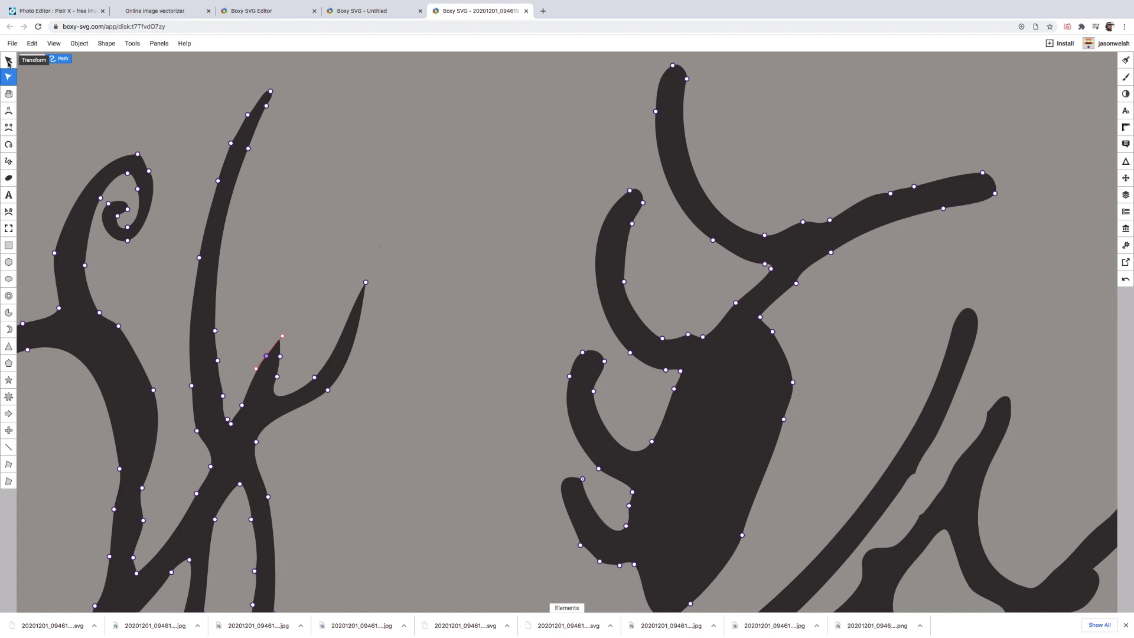
left_click_drag(199, 258, 196, 276)
mouse_move(188, 328)
left_mouse_down()
mouse_move(189, 378)
mouse_move(191, 336)
left_mouse_up()
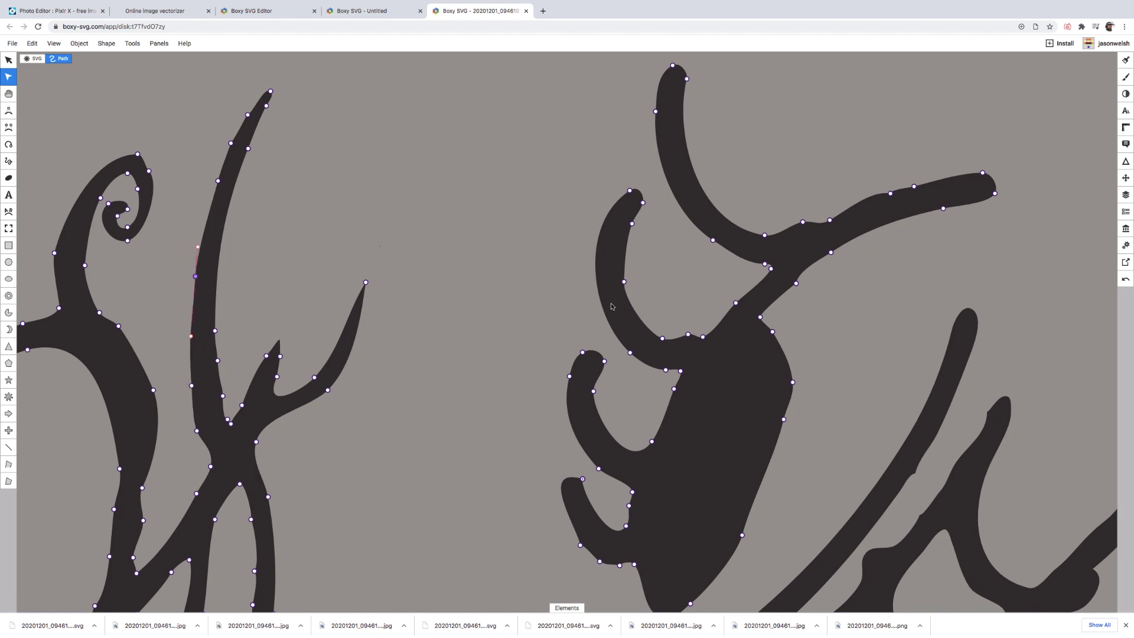
Step: Smooth the hollow under the middle tentacle, taper the tentacle below it and fill out the right edge of the curled left stroke
mouse_move(687, 335)
left_mouse_down()
mouse_move(668, 344)
mouse_move(686, 344)
left_mouse_up()
left_click_drag(594, 391, 596, 410)
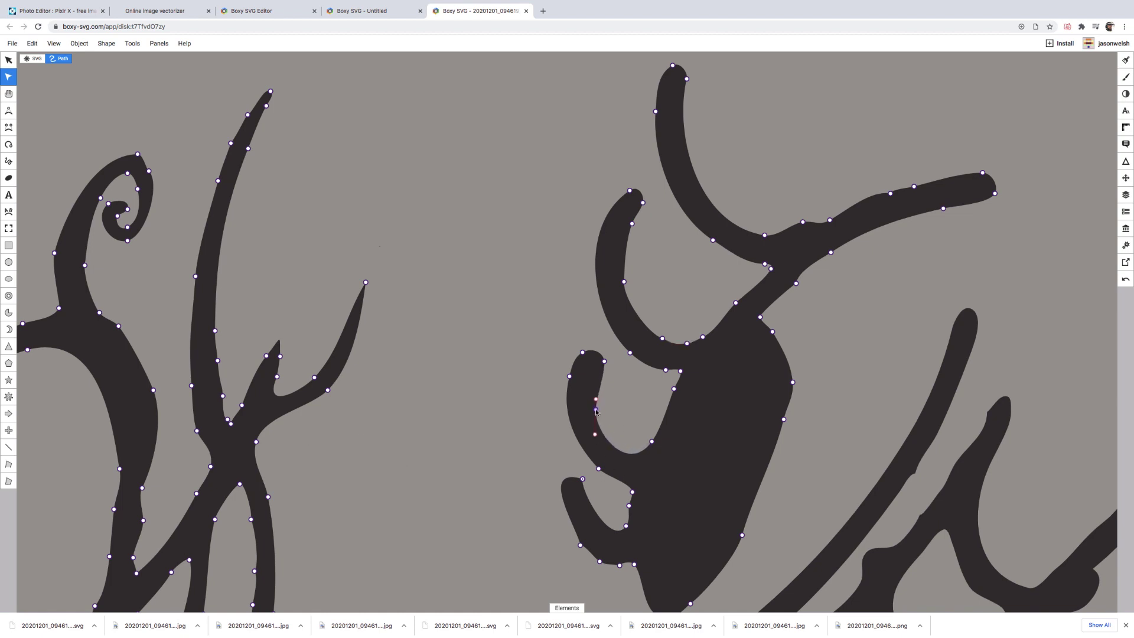
left_click(597, 436)
left_click_drag(604, 364, 589, 382)
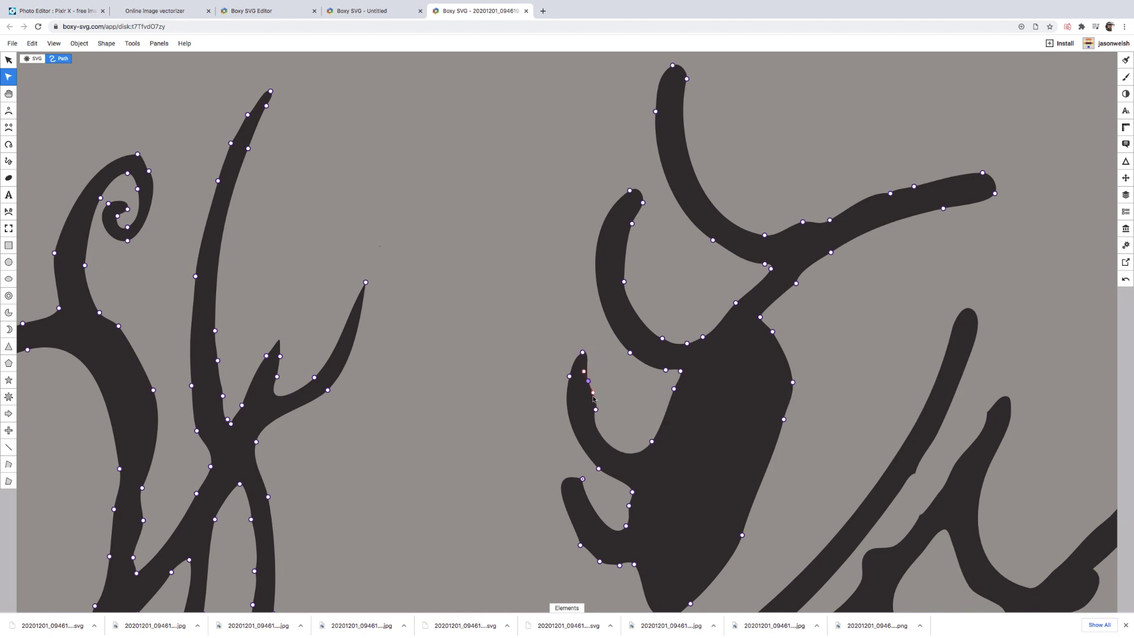
left_click_drag(143, 489, 155, 482)
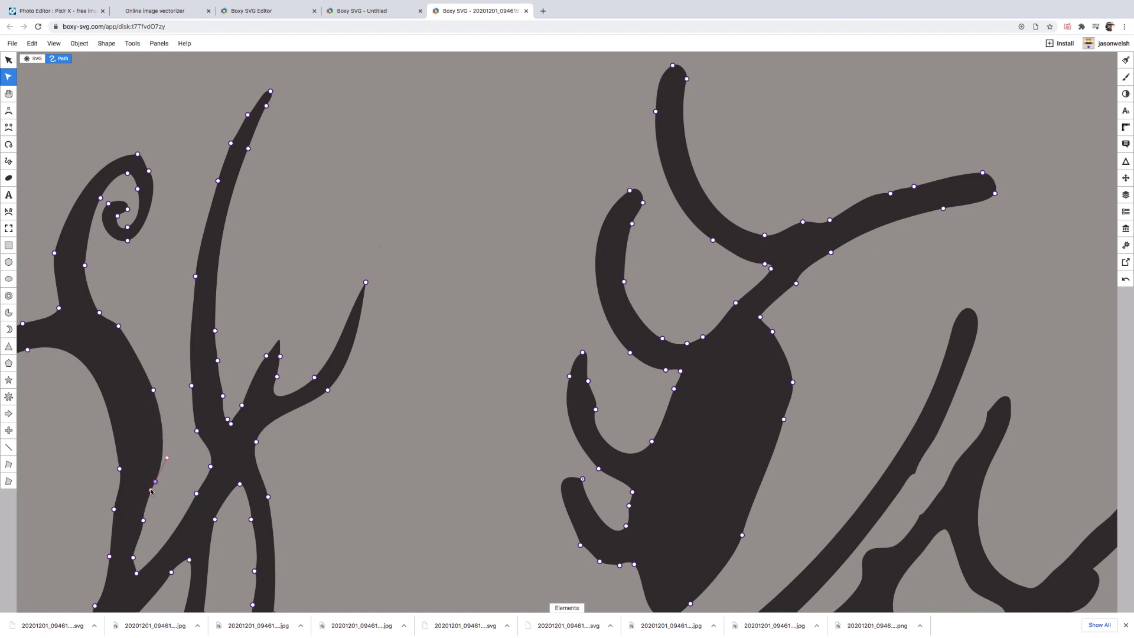
right_click(223, 398)
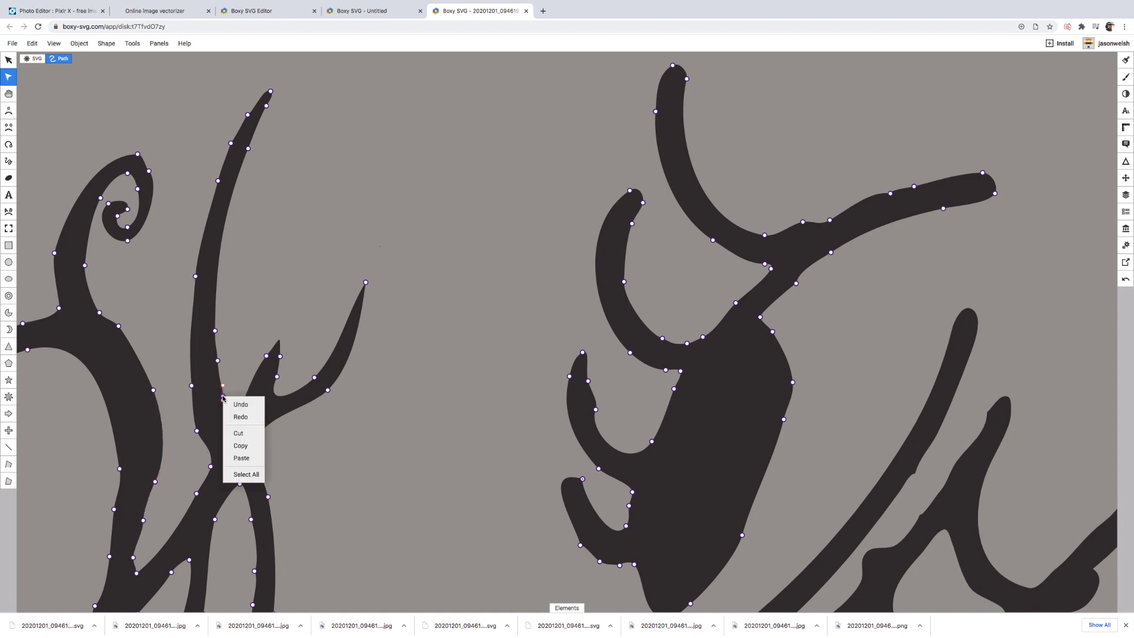
left_click(243, 434)
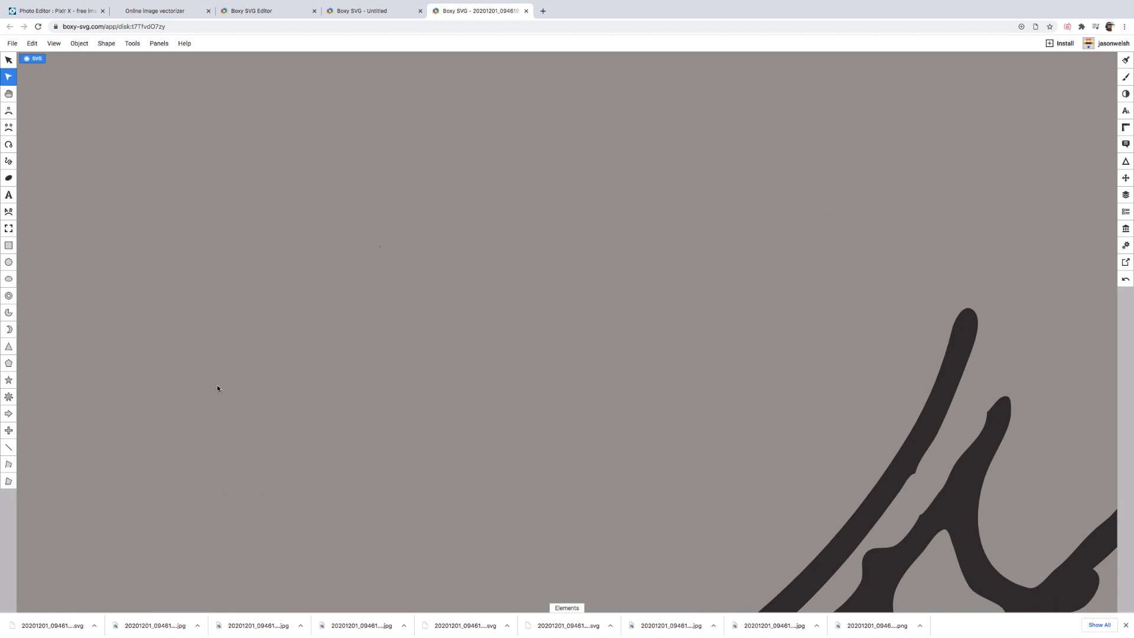
key("super+z")
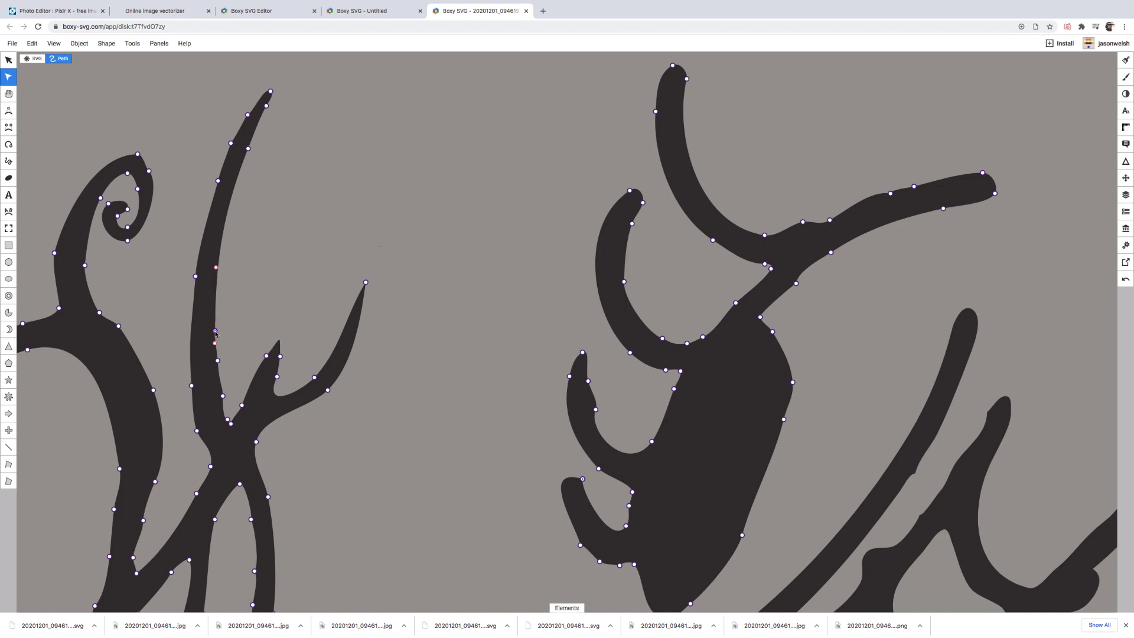
Step: Delete the uneven node on the tall stroke's inner right edge, add a replacement node and adjust the nodes into a smooth curve
key("Delete")
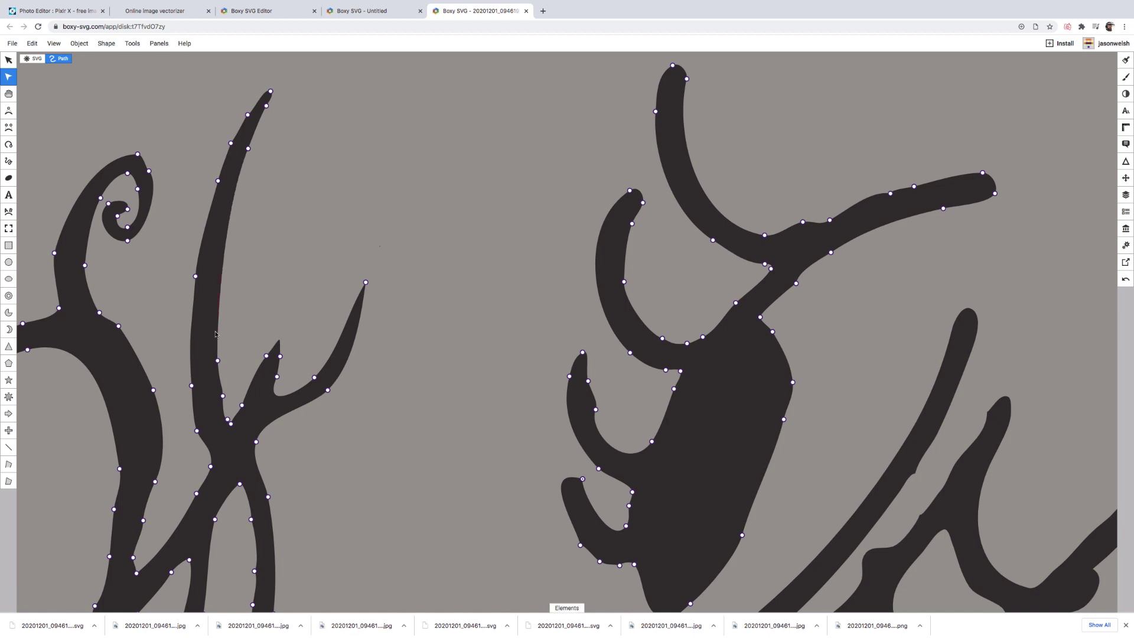
double_click(219, 306)
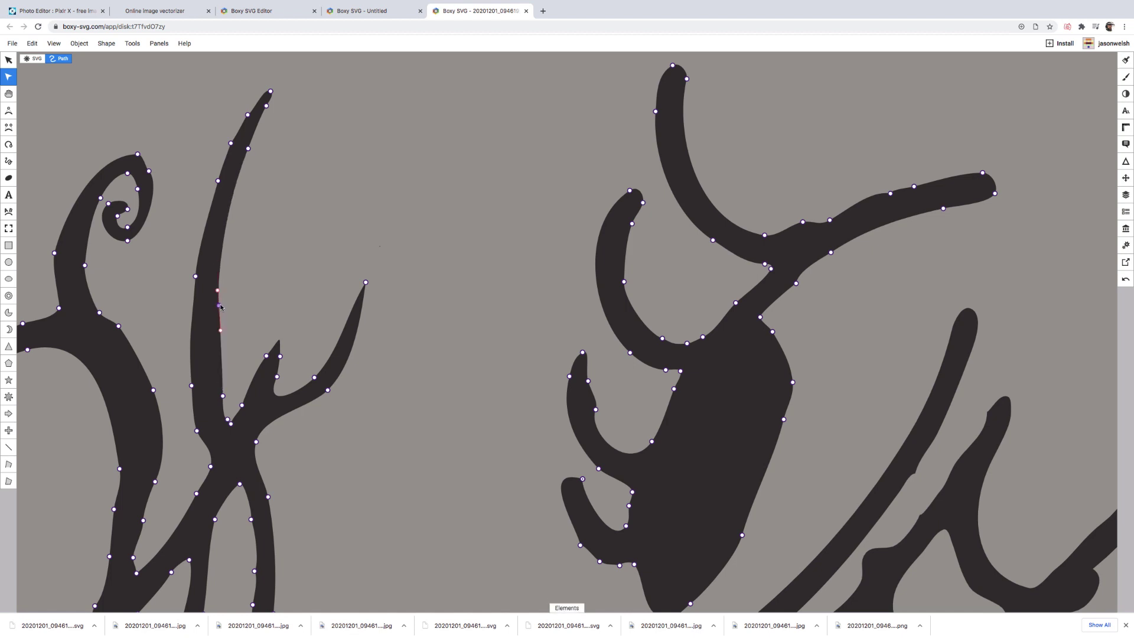
left_click_drag(220, 329, 216, 329)
left_click(222, 395)
left_click_drag(222, 395, 220, 399)
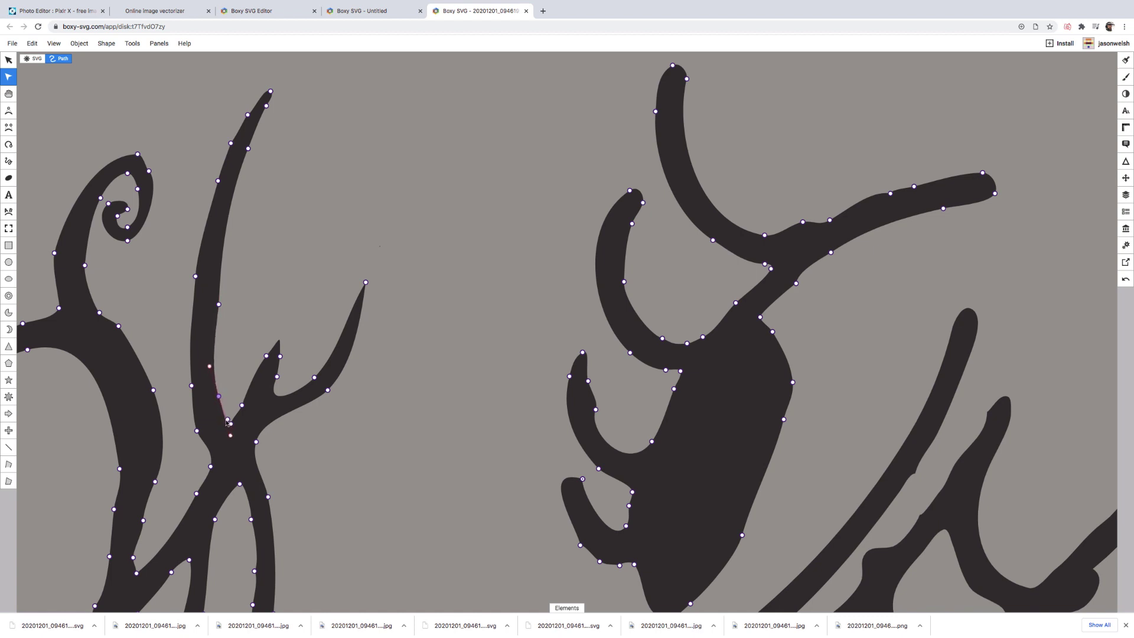
left_click_drag(219, 400, 215, 401)
left_click_drag(219, 305, 214, 304)
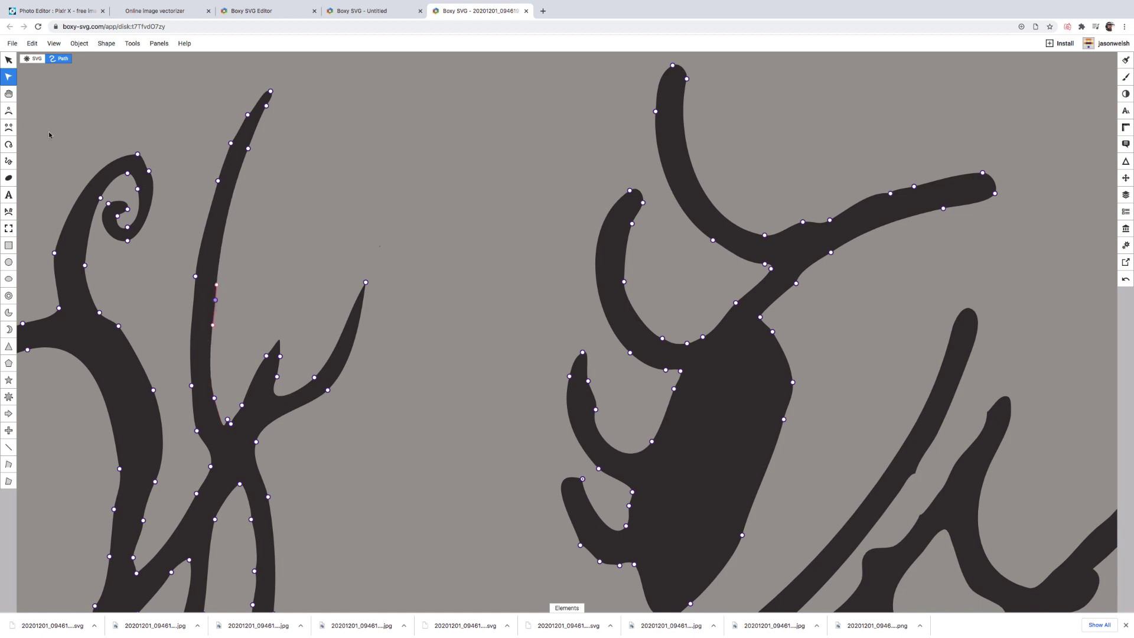
Step: Save the edited drawing to 20201201_094619_3.svg and allow the site to change the file
left_click(11, 44)
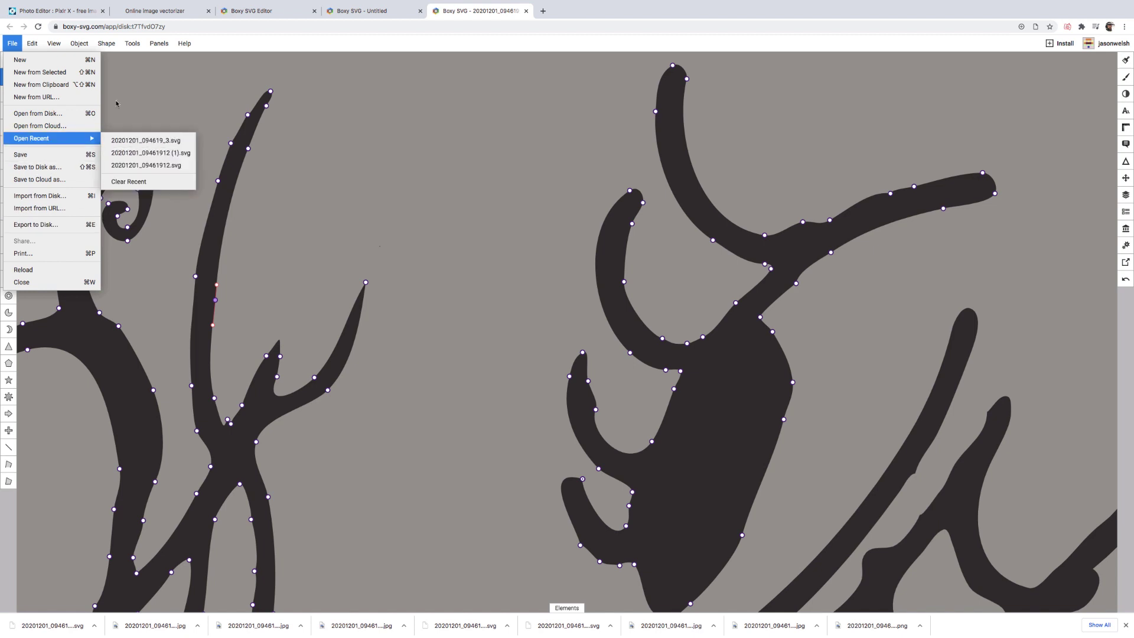
mouse_move(165, 45)
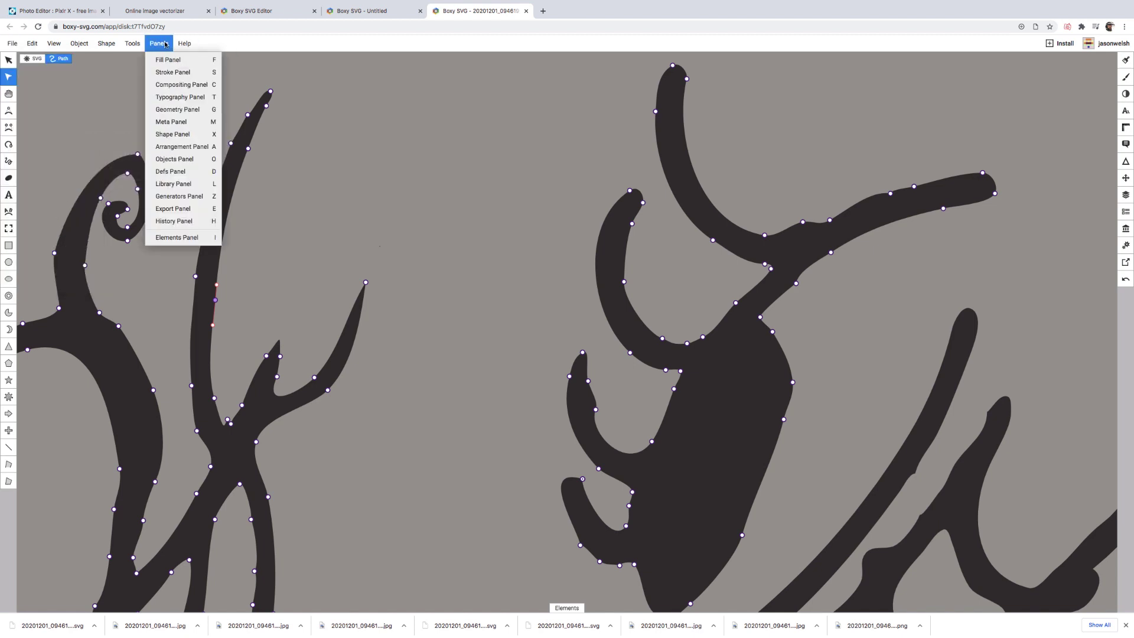
mouse_move(16, 47)
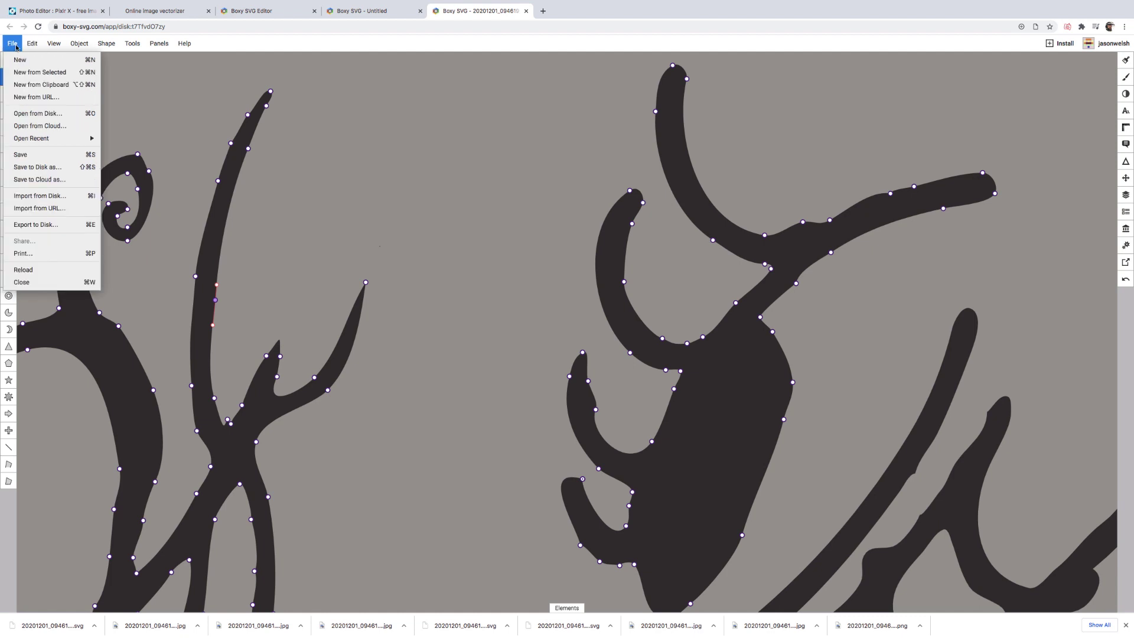
left_click(37, 154)
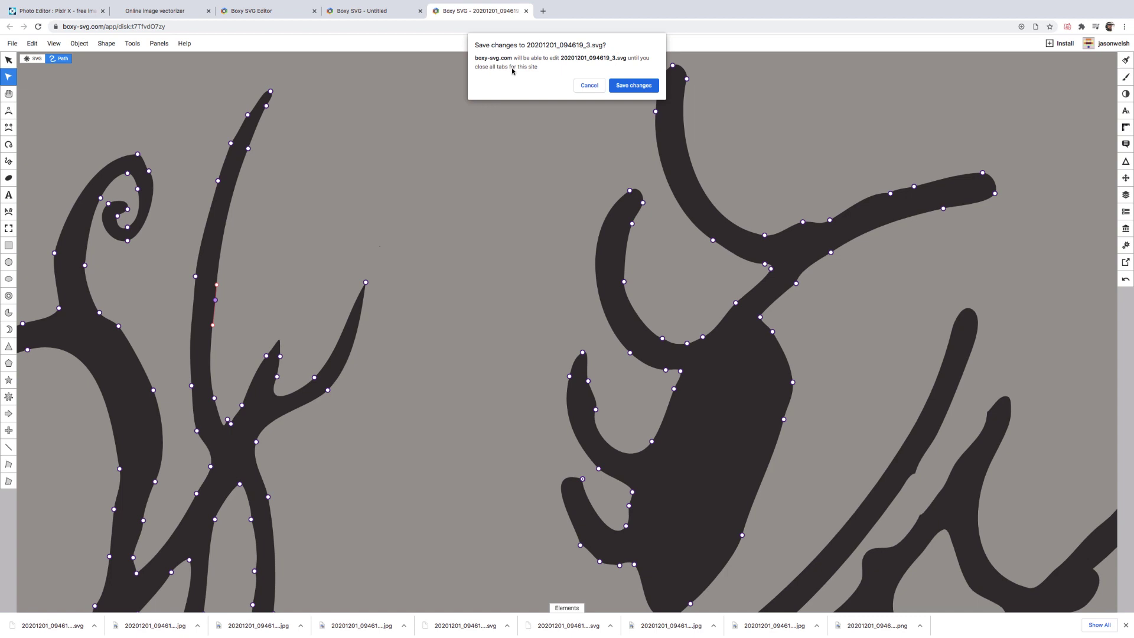
left_click(633, 86)
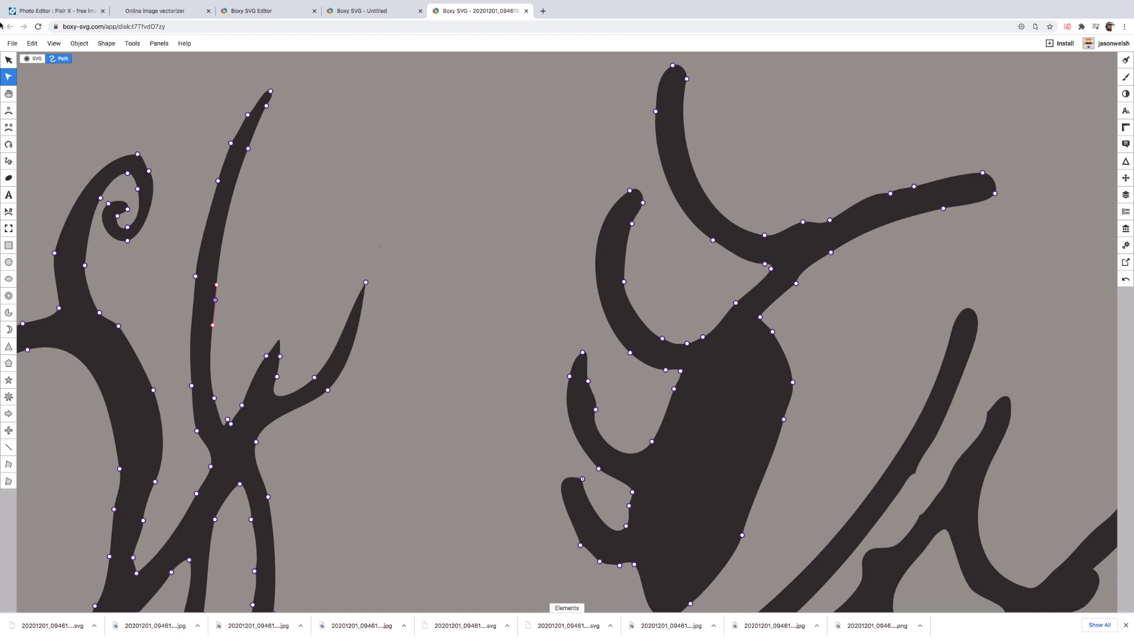
Step: Open the disk export settings and keep PNG as the export format
left_click(13, 43)
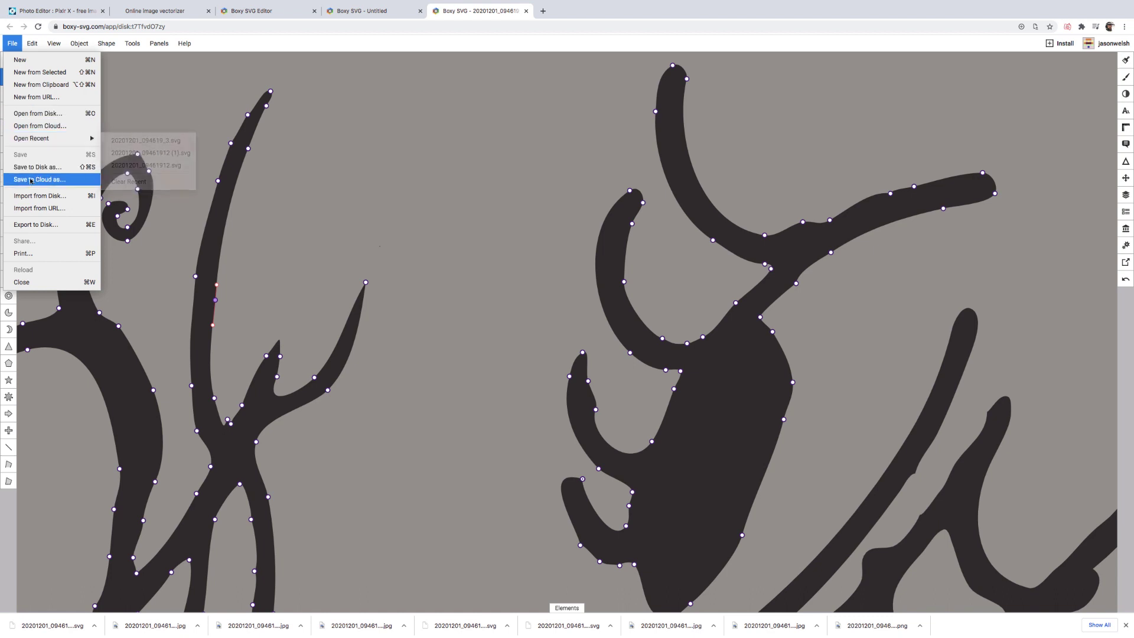
left_click(54, 228)
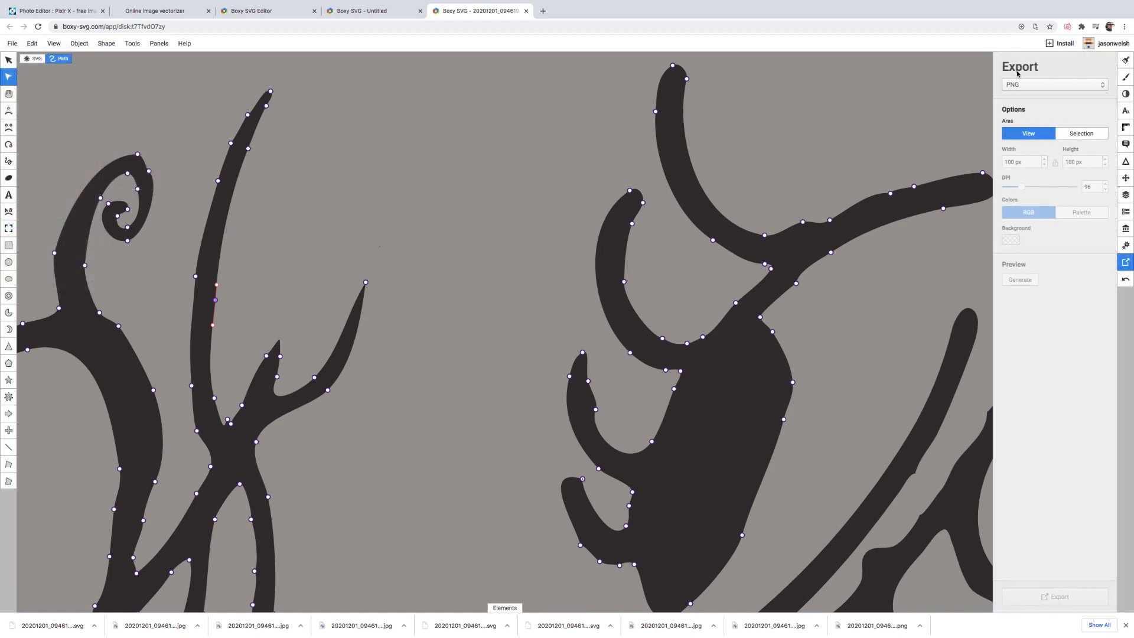
left_click(1038, 85)
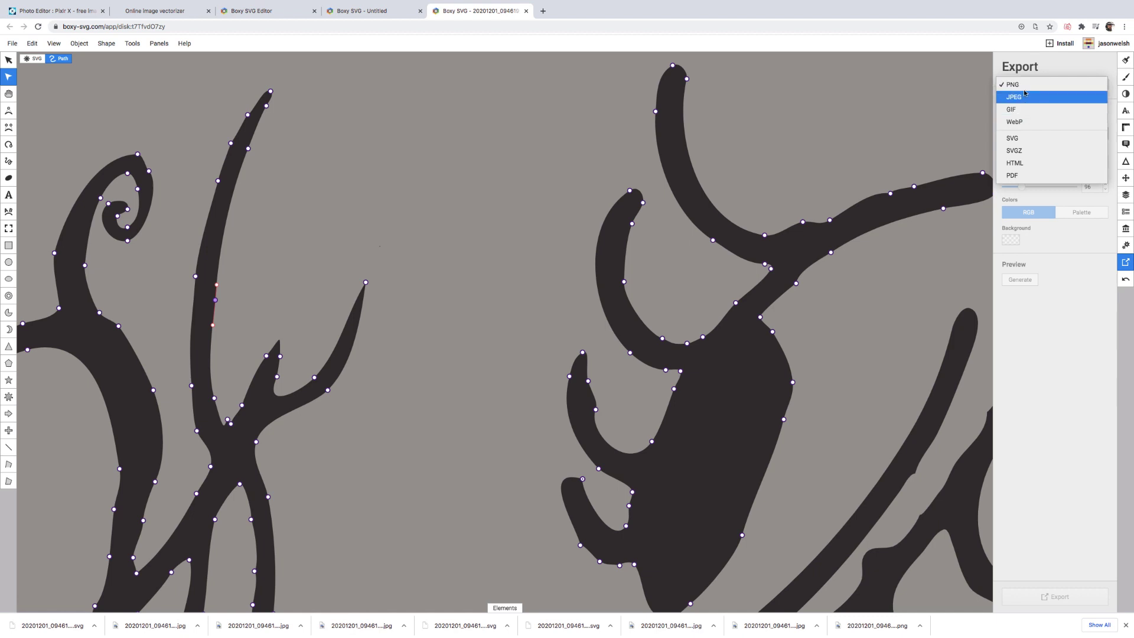
left_click(1024, 86)
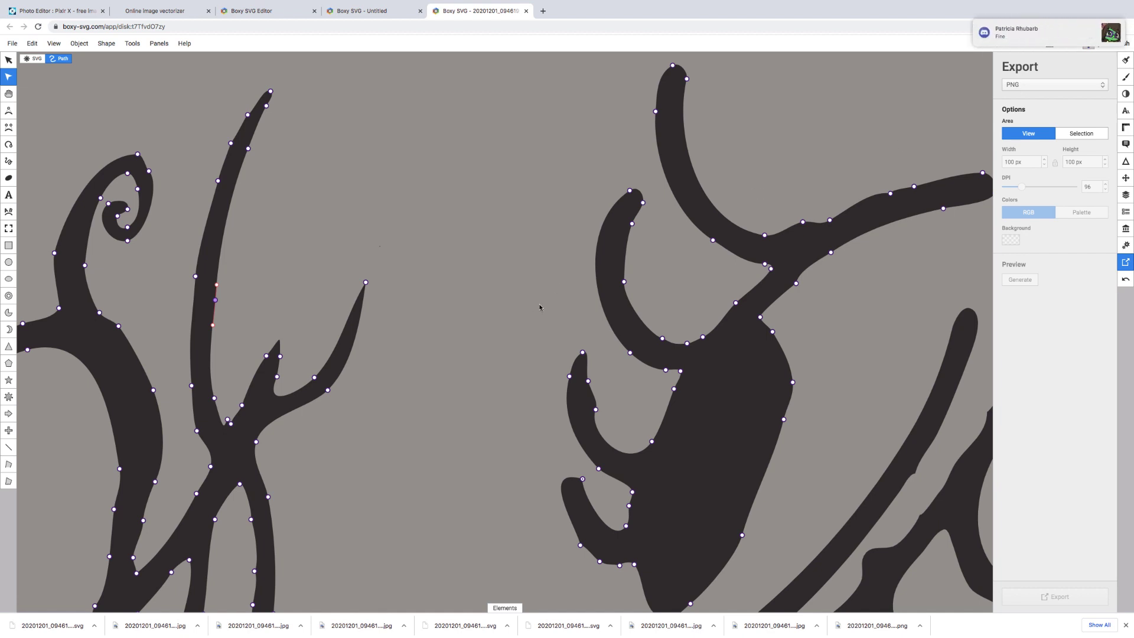
scroll(539, 306, "up", 1)
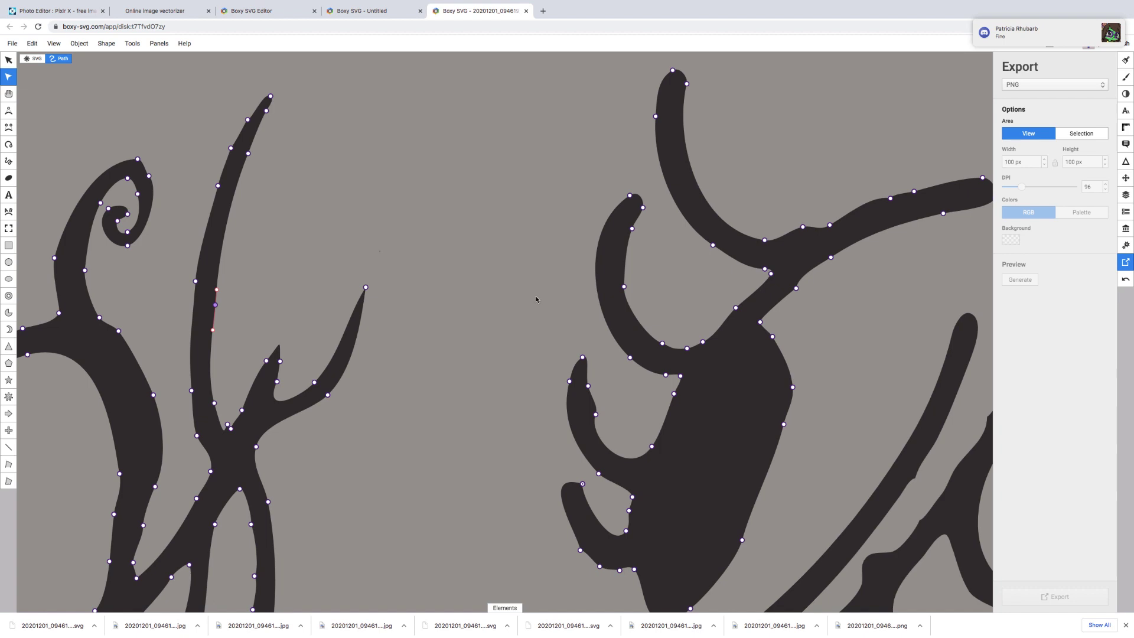
key("super+minus")
key("super+minus")
key("super+minus")
key("super+minus")
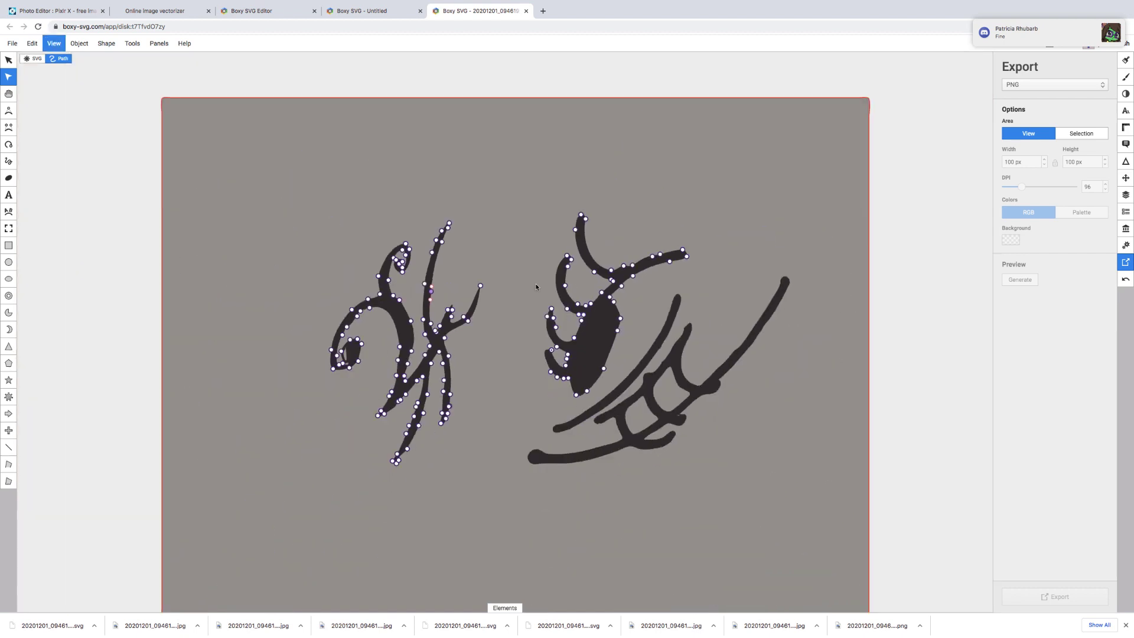
Step: Delete the large grey background path behind the drawing
left_click(770, 416)
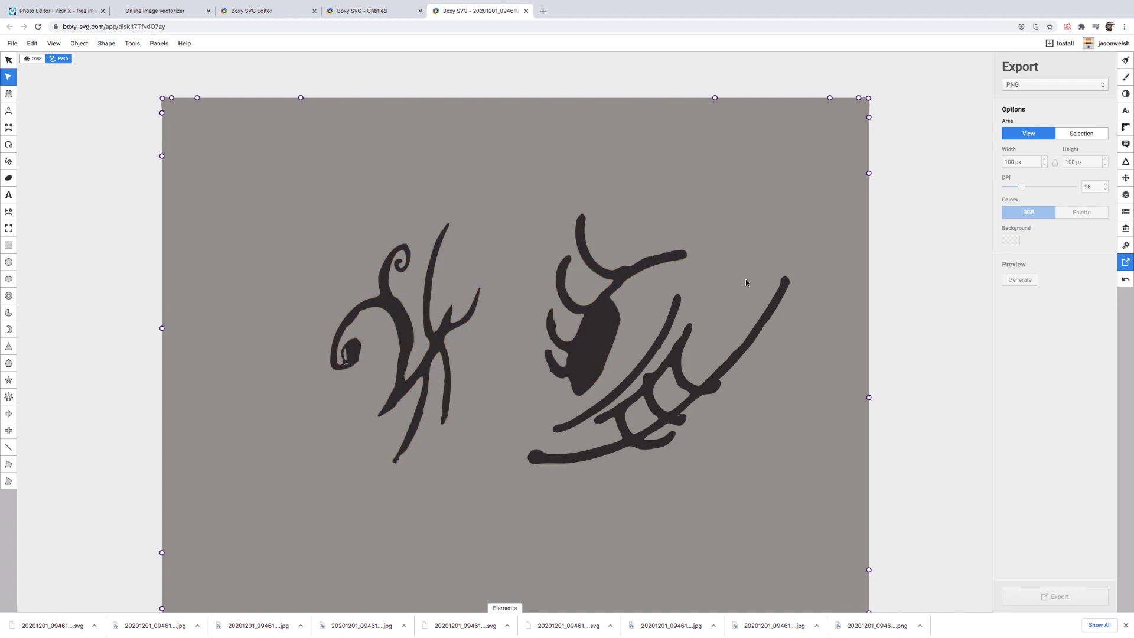
key("Delete")
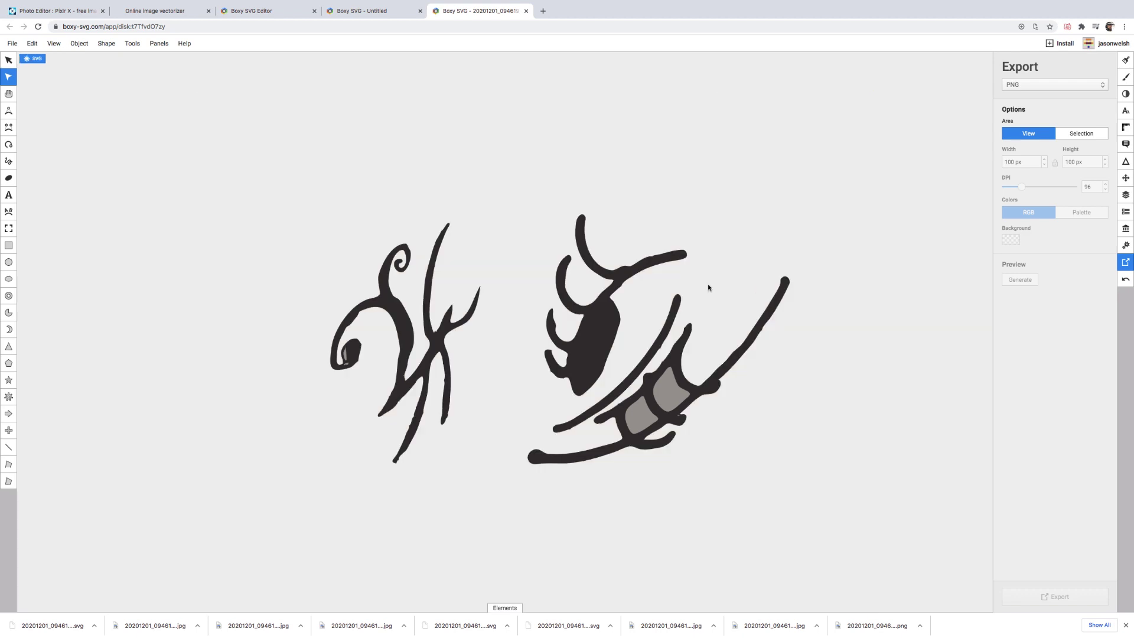
Step: Try deleting the upper grey shape enclosed by the mouth strokes and undo the deletion
left_click(671, 388)
key("Delete")
left_click(643, 413)
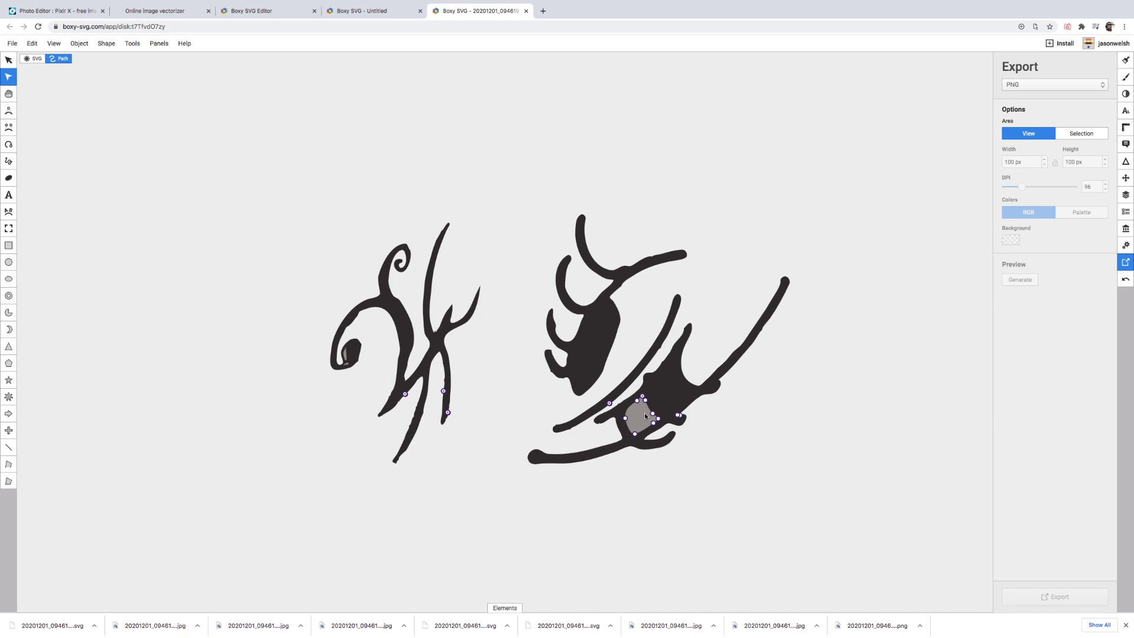
key("super+z")
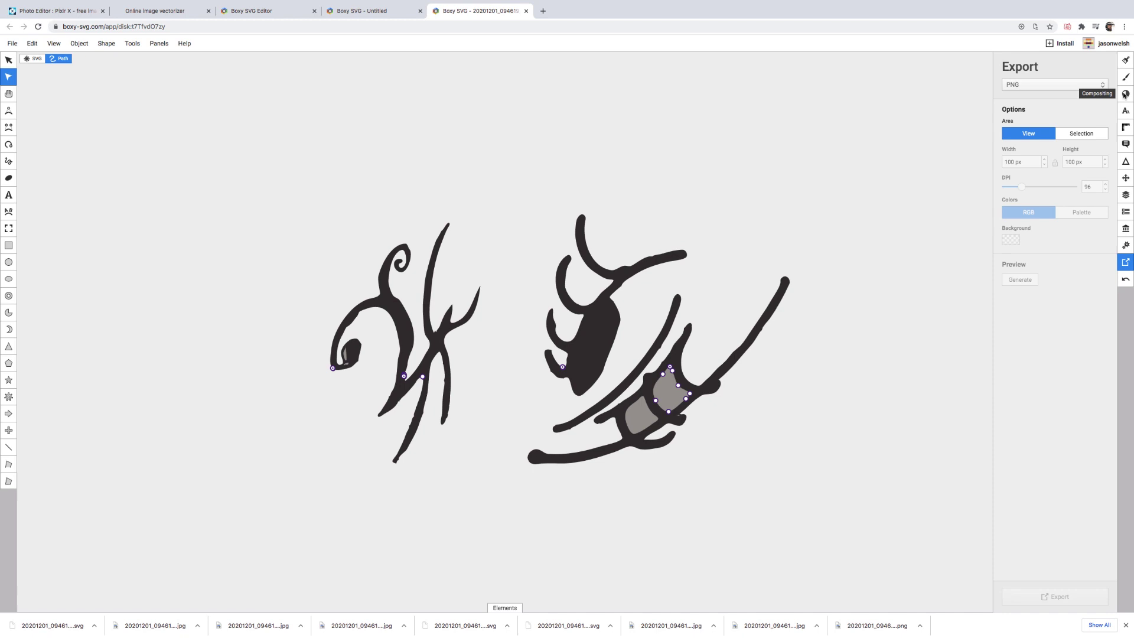
Step: Set the fill of both grey shapes enclosed by the mouth strokes to white, #ffffff
left_click(1126, 61)
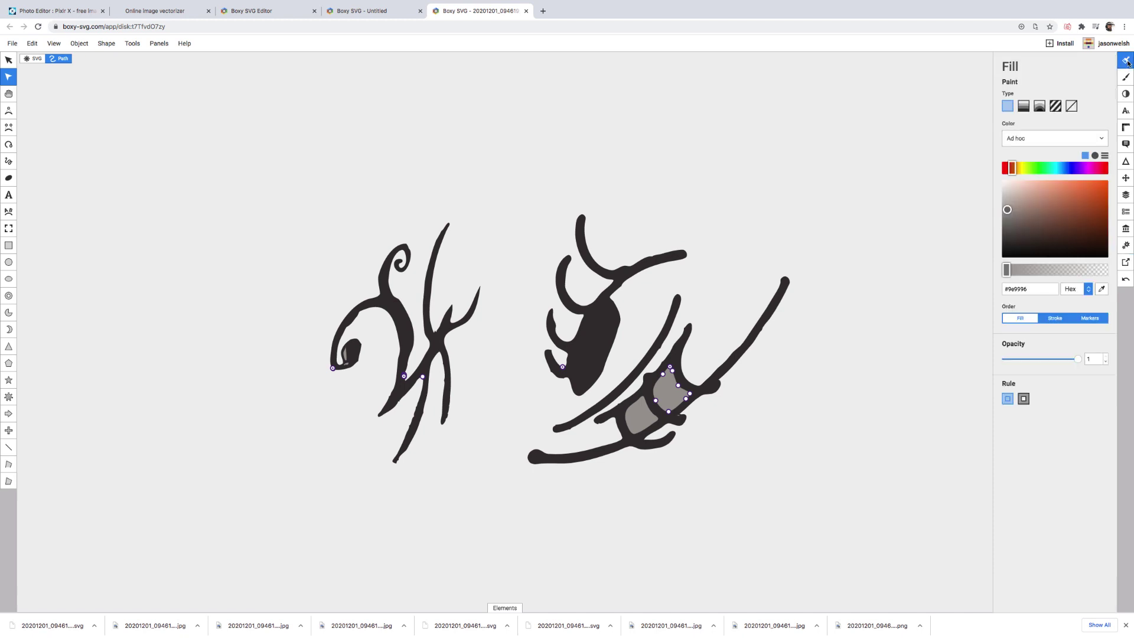
left_click_drag(1011, 215, 994, 180)
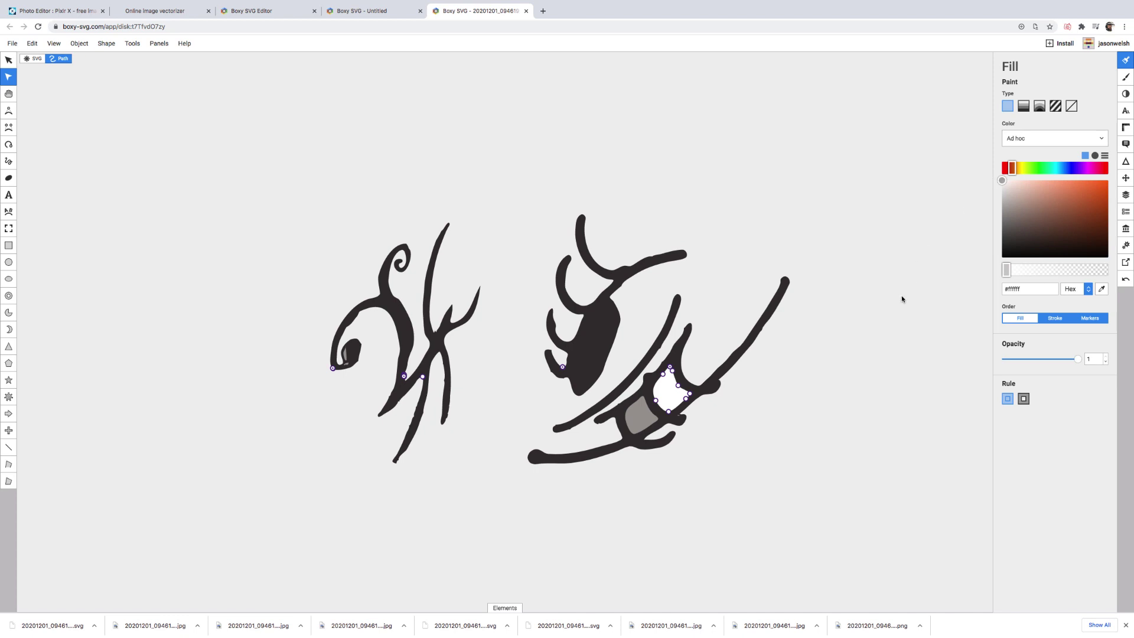
left_click(879, 339)
left_click(629, 429)
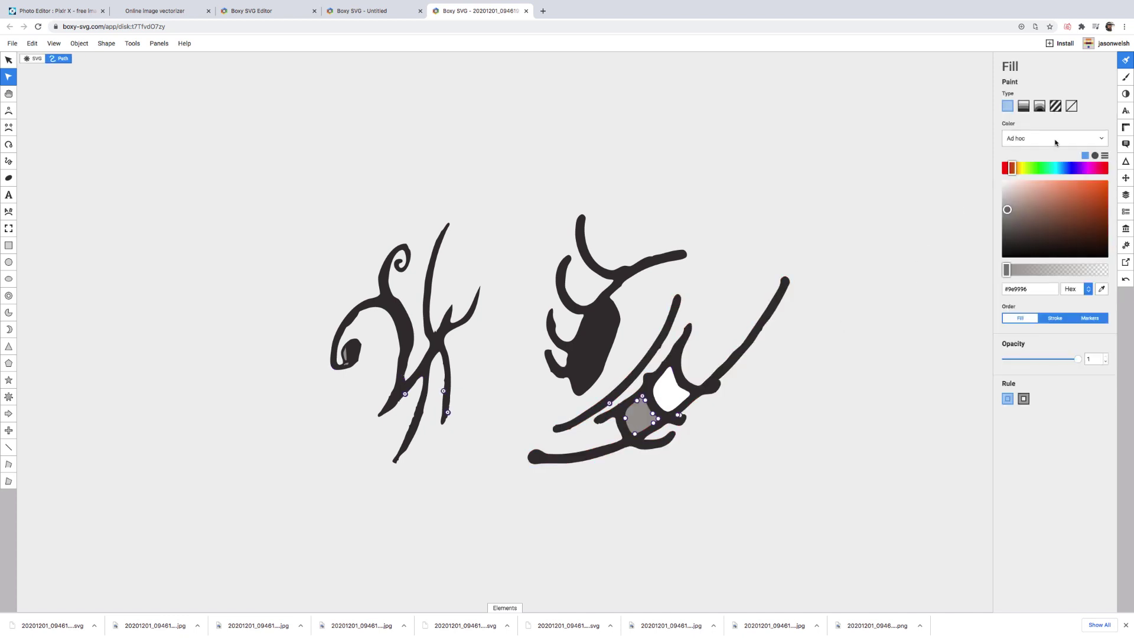
left_click_drag(1022, 181, 995, 172)
left_click(806, 357)
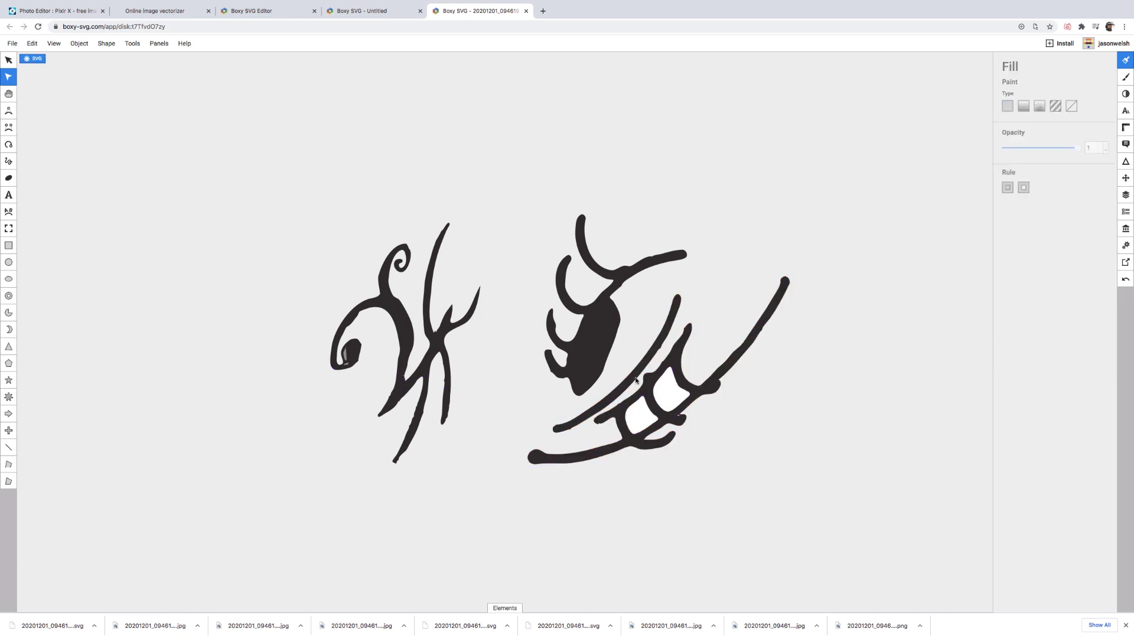
Step: Reopen the disk export settings and look through the available export formats
left_click(348, 359)
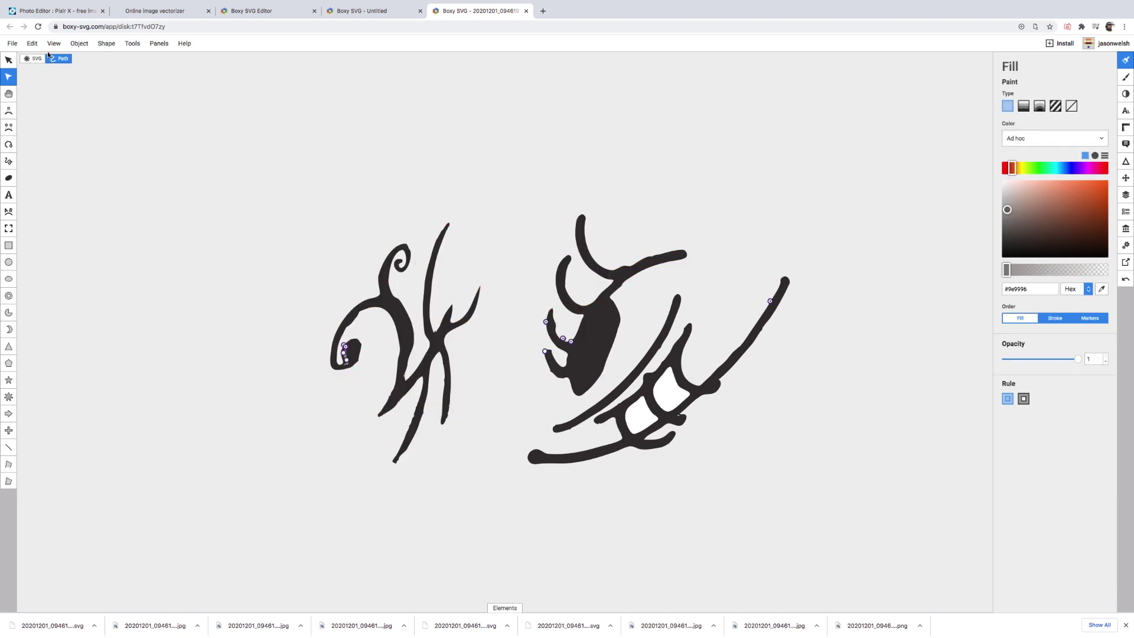
left_click(12, 44)
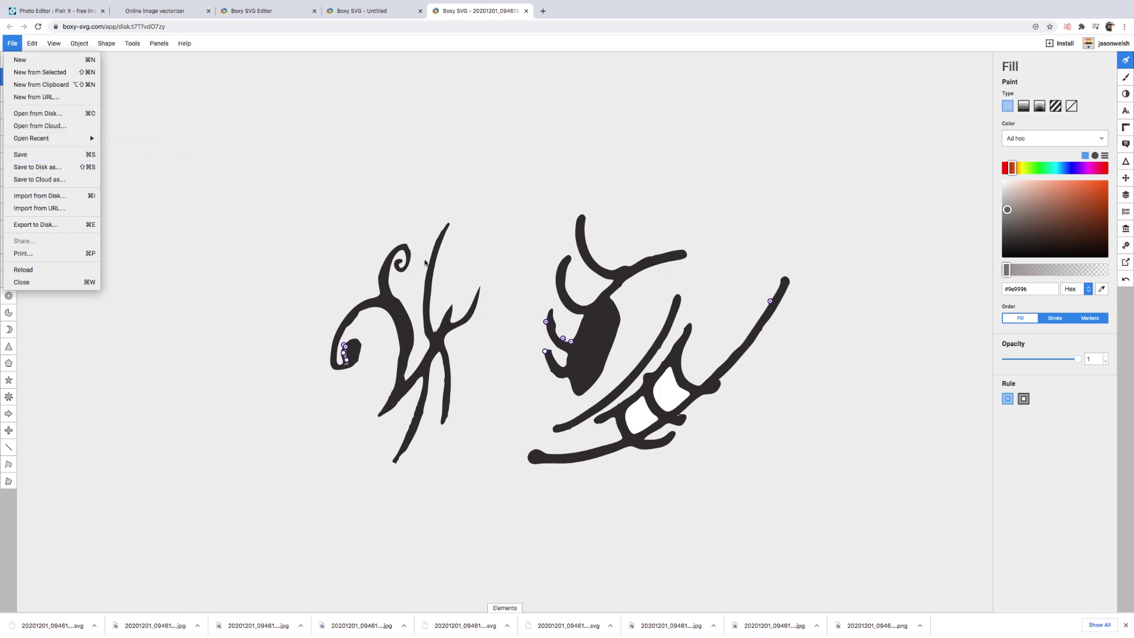
left_click(426, 346)
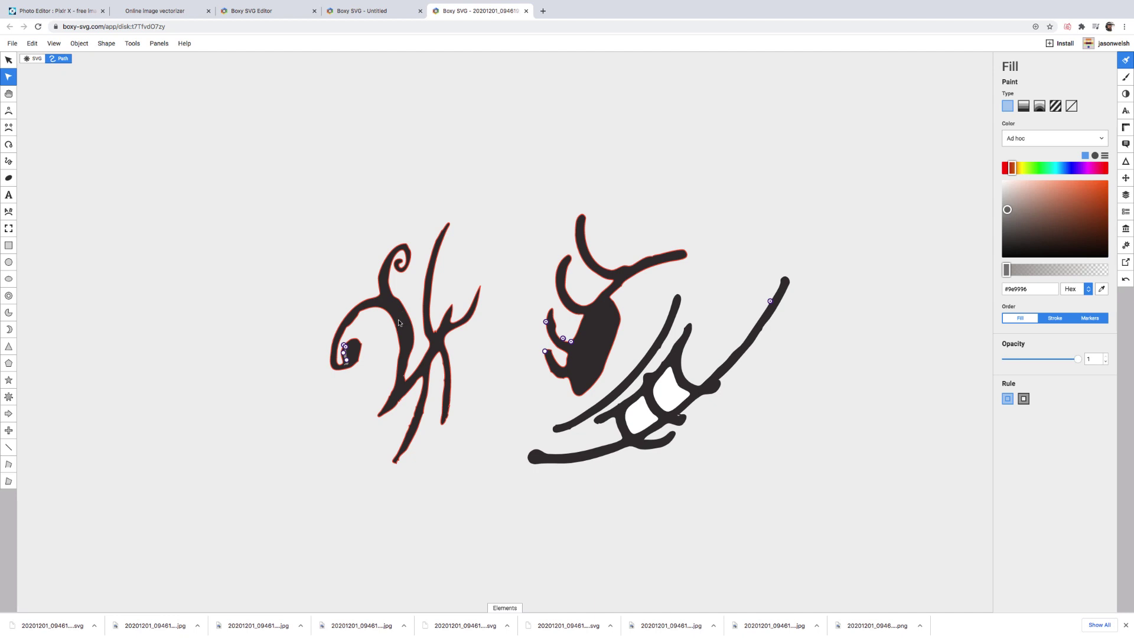
left_click(12, 43)
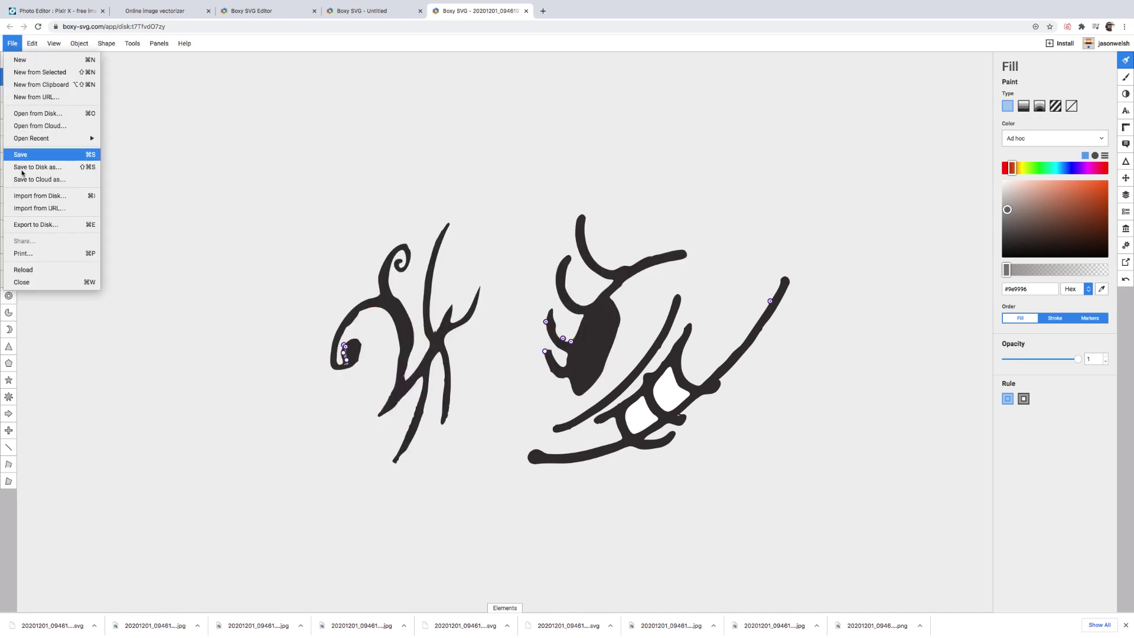
left_click(31, 226)
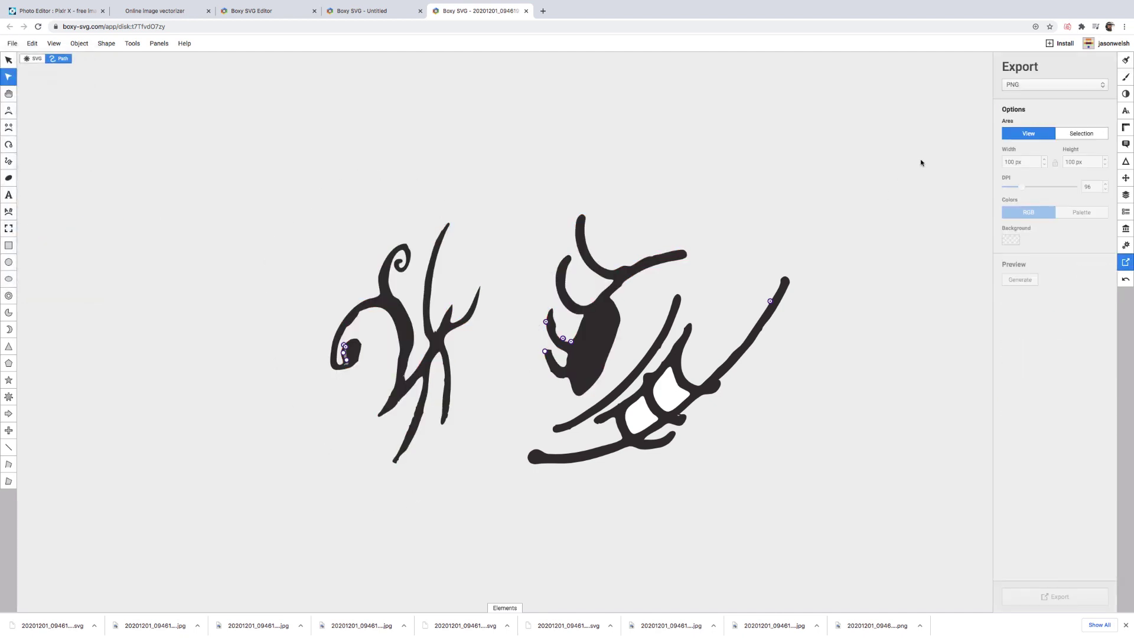
left_click(1034, 84)
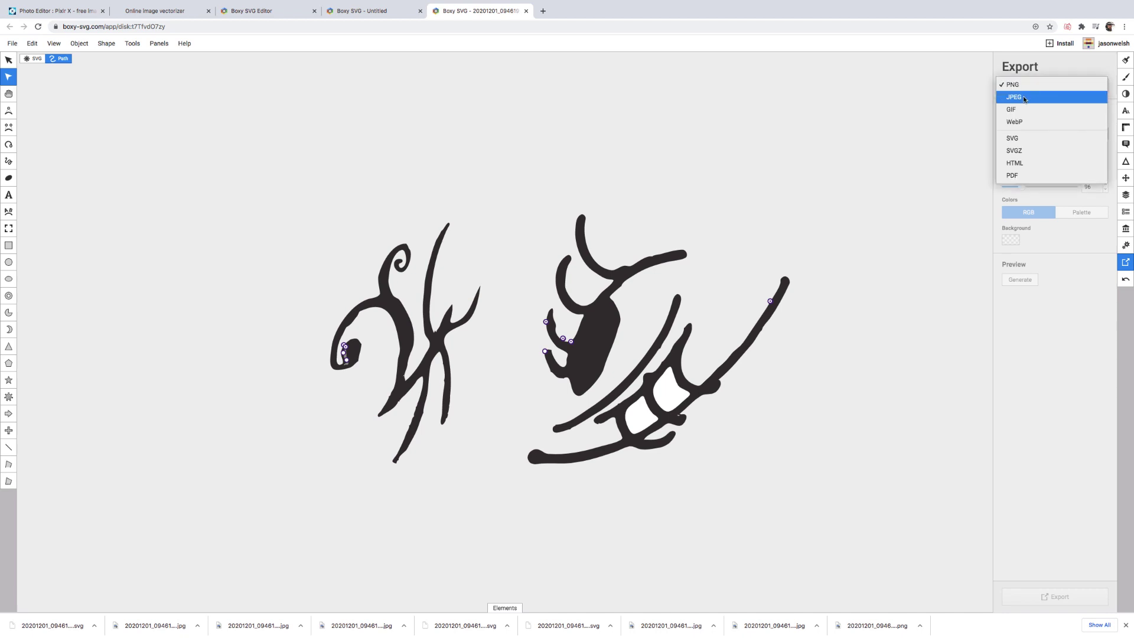
left_click(713, 155)
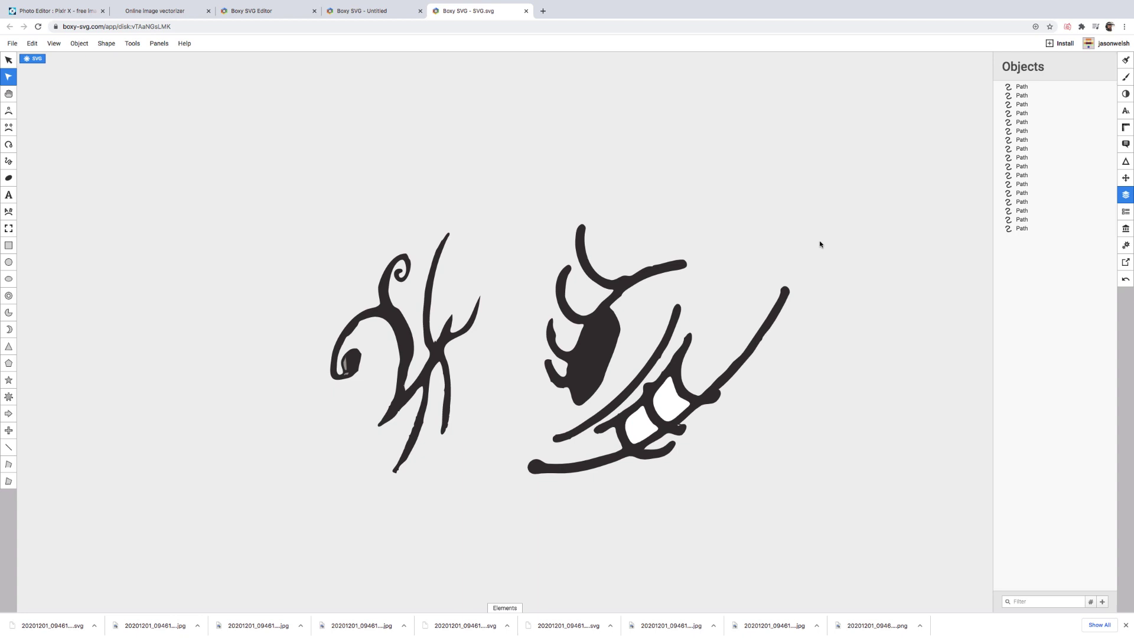
Step: Open slides.google.com in a new browser tab and create a blank Google Slides presentation
left_click(1126, 60)
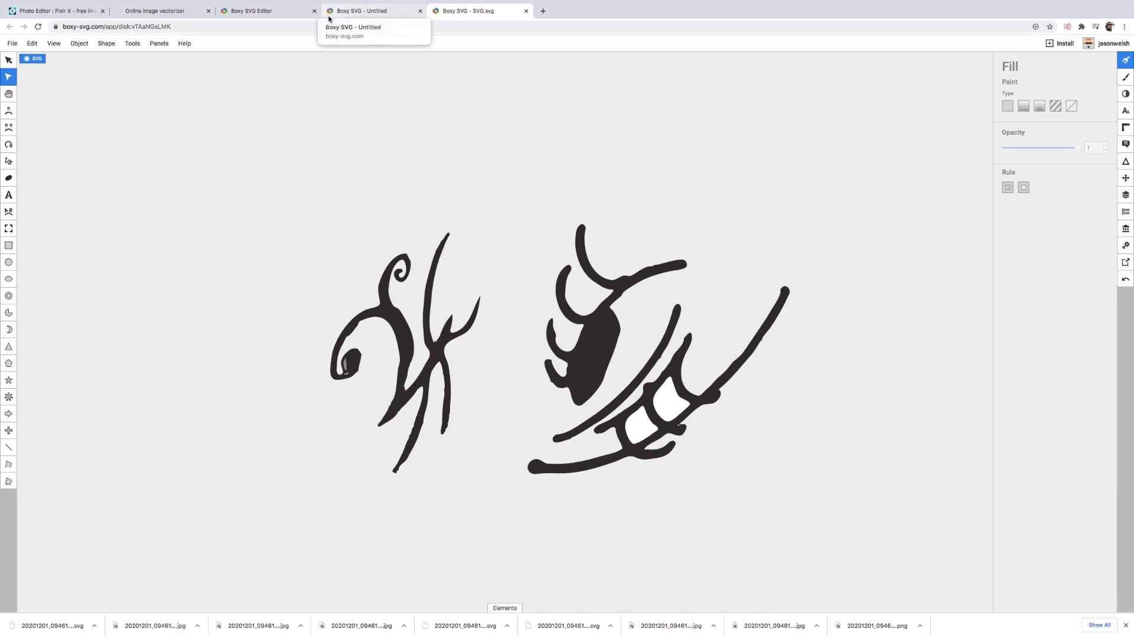
left_click(543, 12)
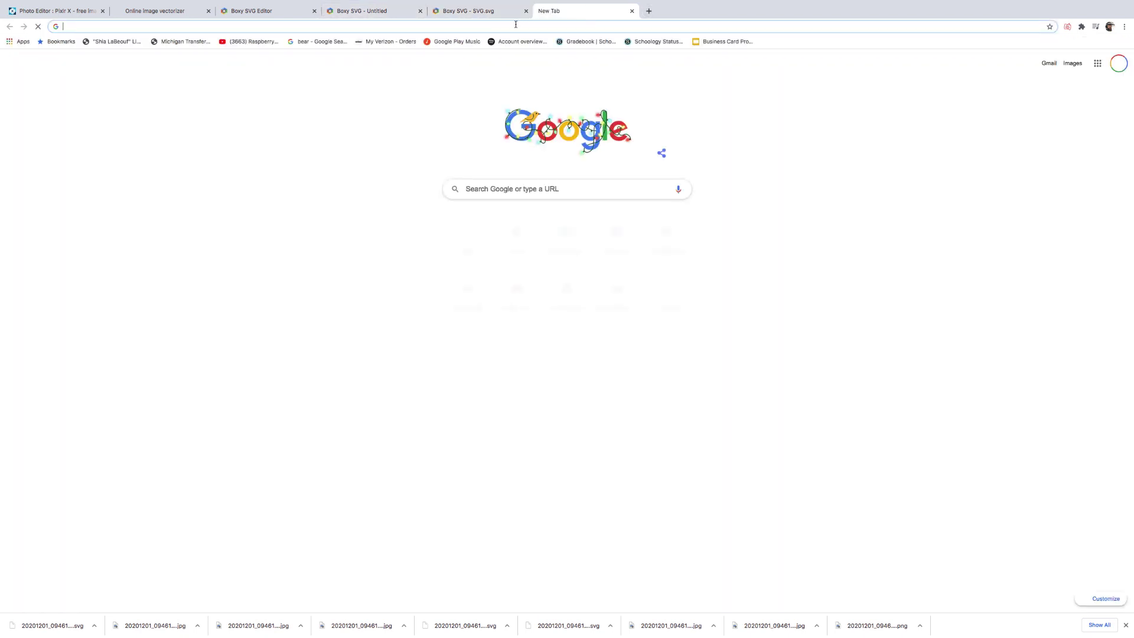
type("slides.google.com")
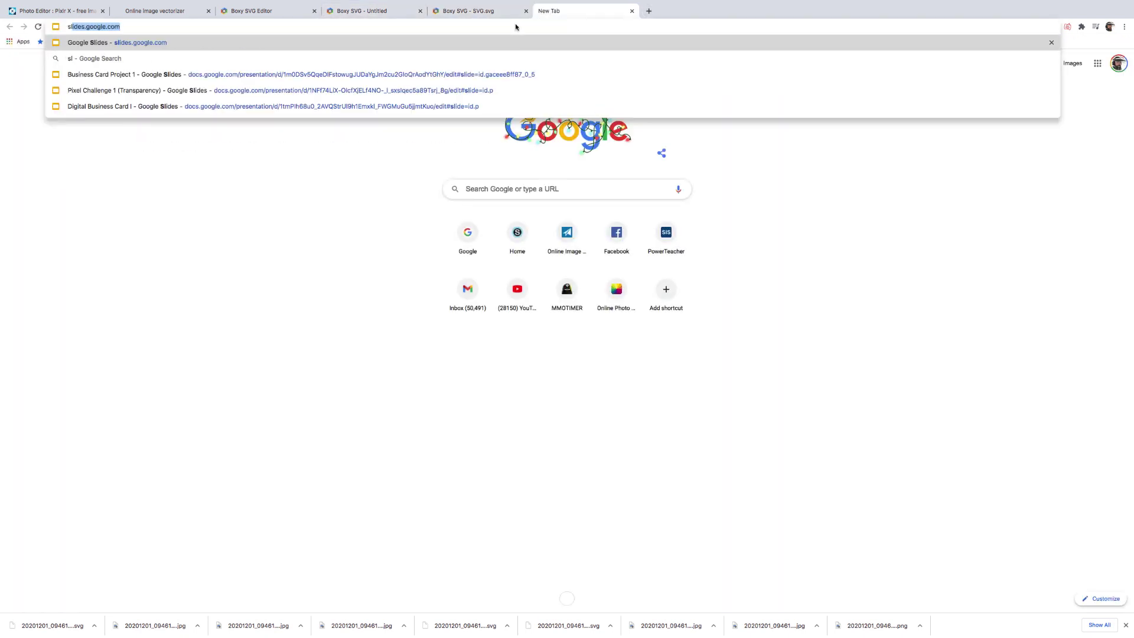
key("Return")
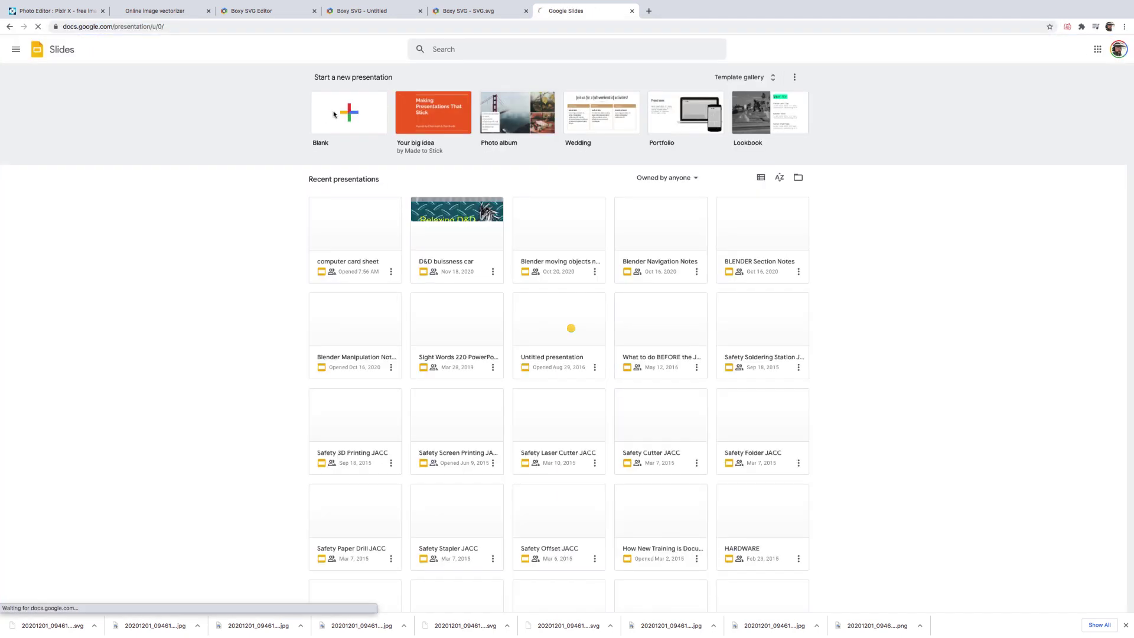
left_click(349, 109)
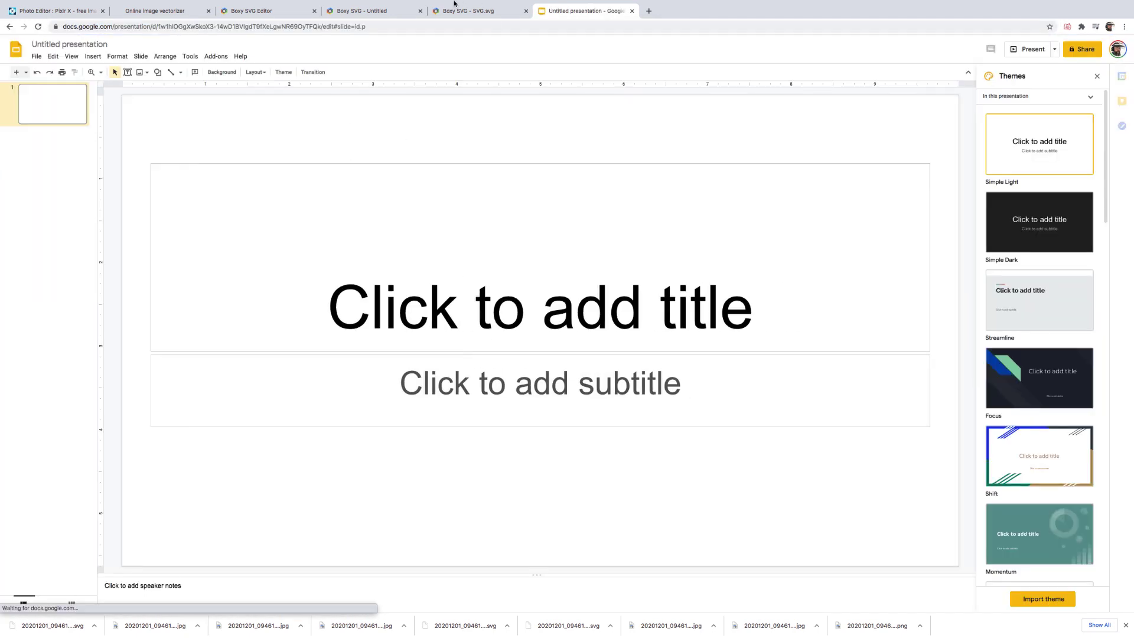
Step: Switch back to the SVG.svg drawing in Boxy SVG and turn on the transparency display
left_click(449, 12)
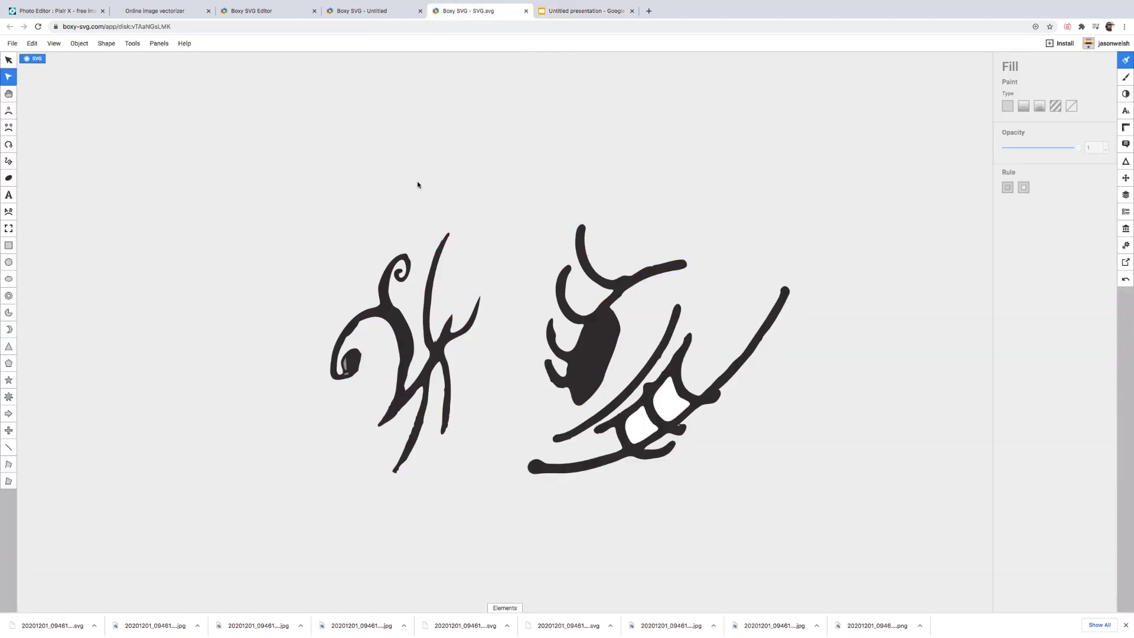
left_click(47, 45)
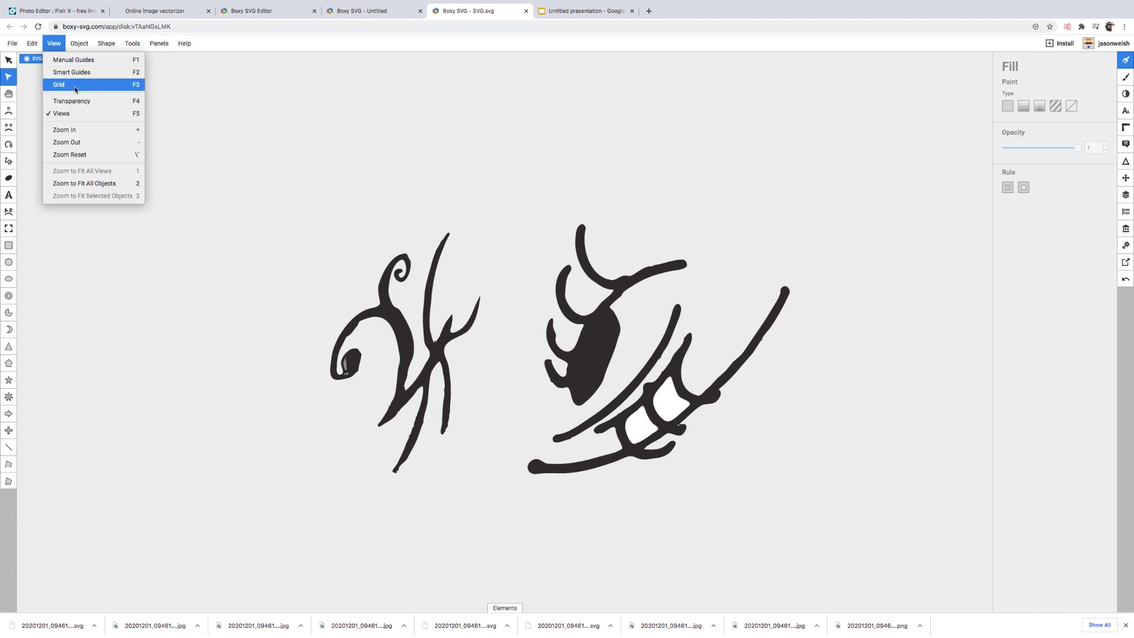
left_click(70, 103)
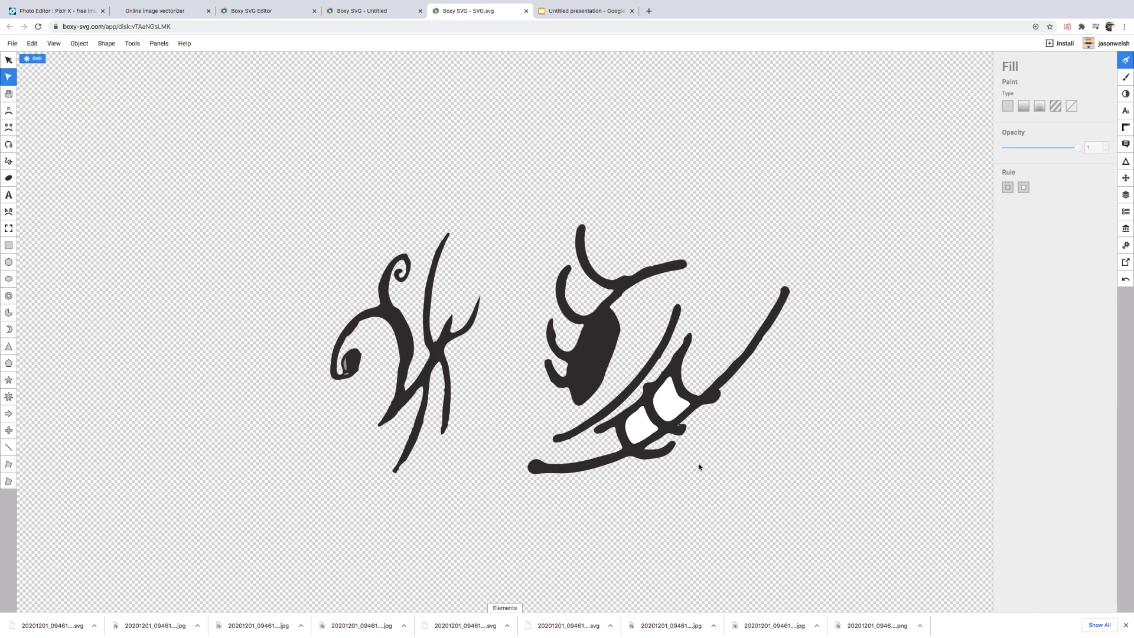
Step: Select the upper white shape together with the dark mouth path and subtract the white shape from it
left_click(673, 408)
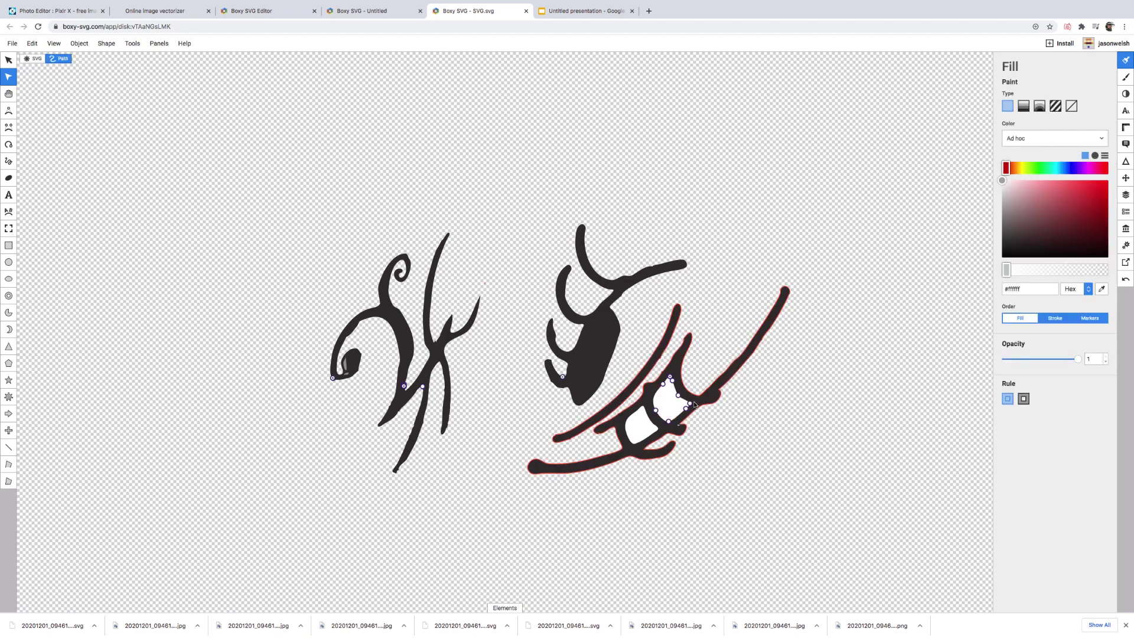
left_click(697, 407)
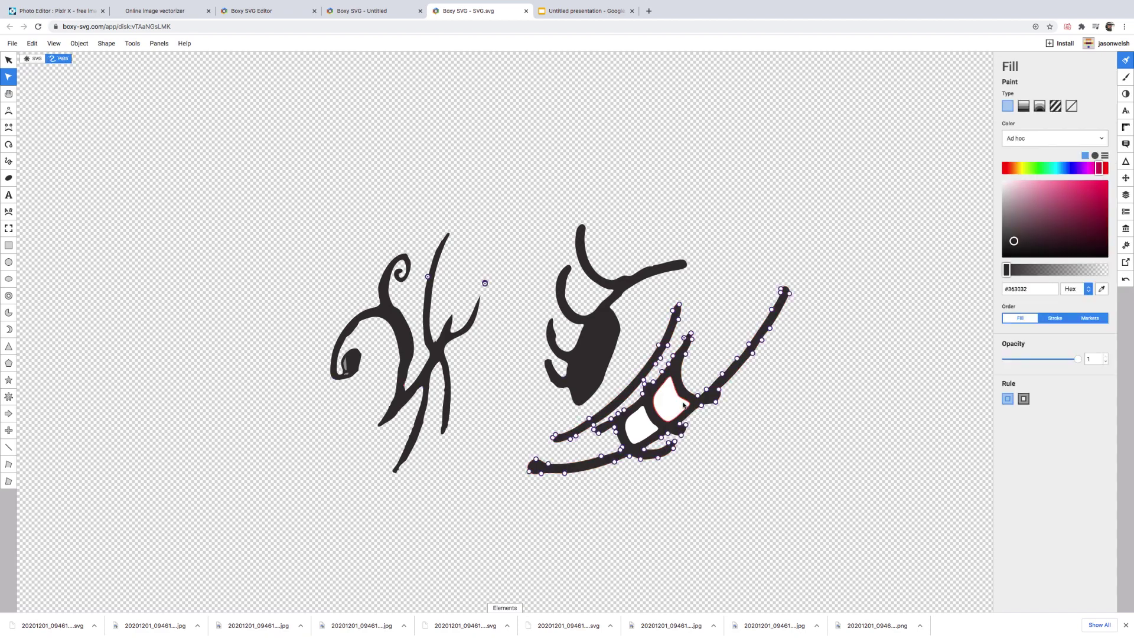
left_click(685, 406)
left_click(682, 408)
left_click(682, 408)
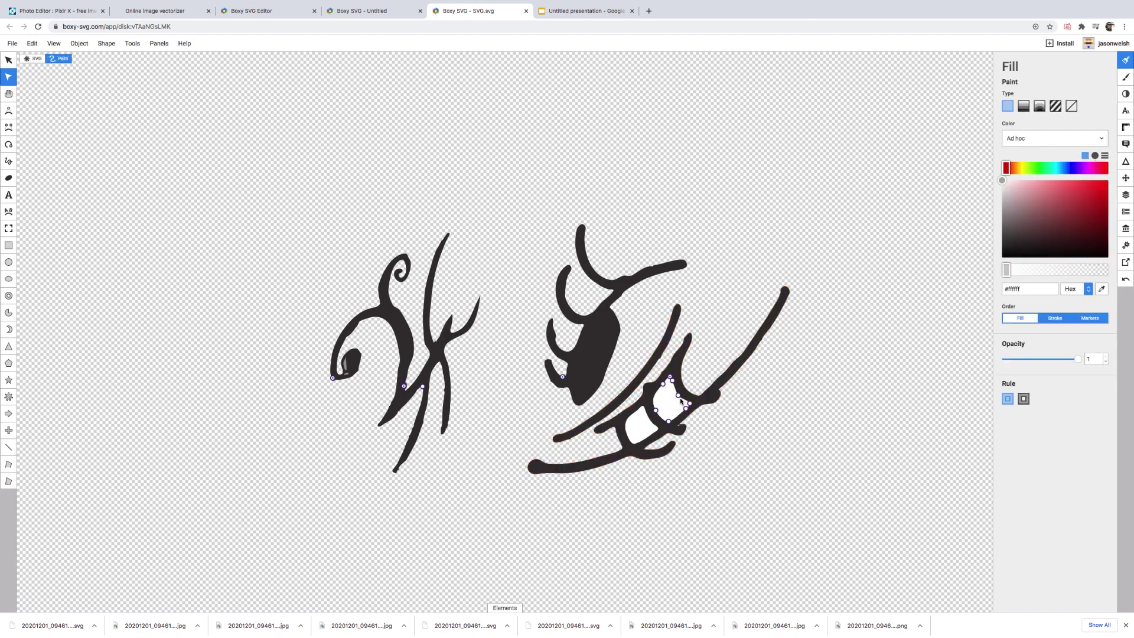
mouse_move(674, 404)
left_mouse_down()
mouse_move(751, 451)
mouse_move(672, 405)
mouse_move(647, 408)
mouse_move(666, 407)
mouse_move(657, 413)
left_mouse_up()
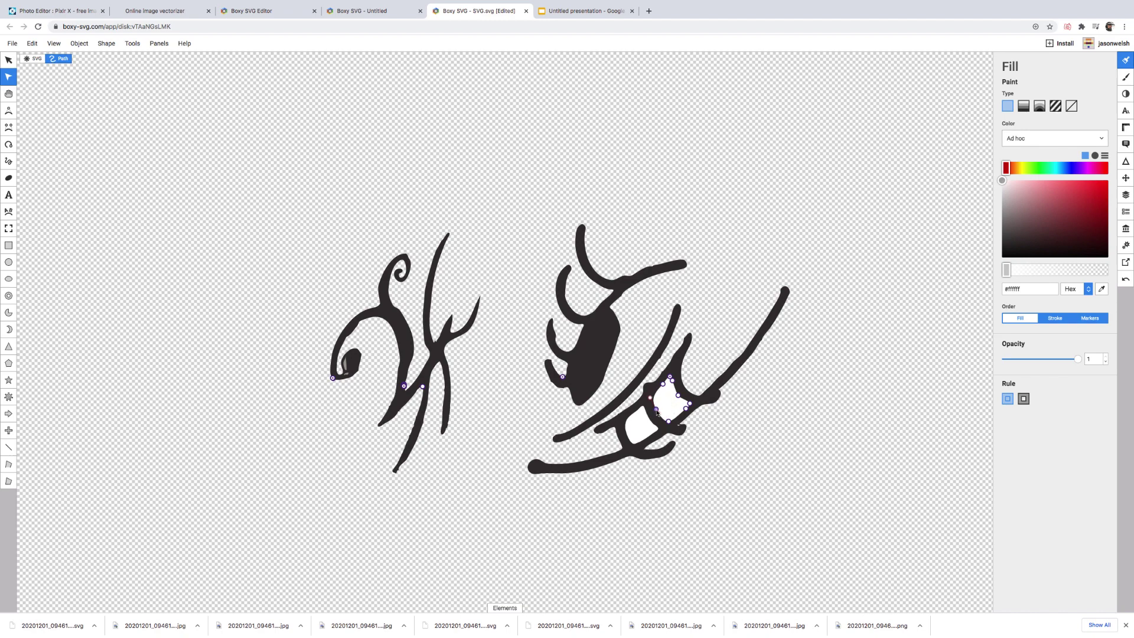
left_click(691, 394)
left_click_drag(690, 395, 661, 414)
left_click(114, 43)
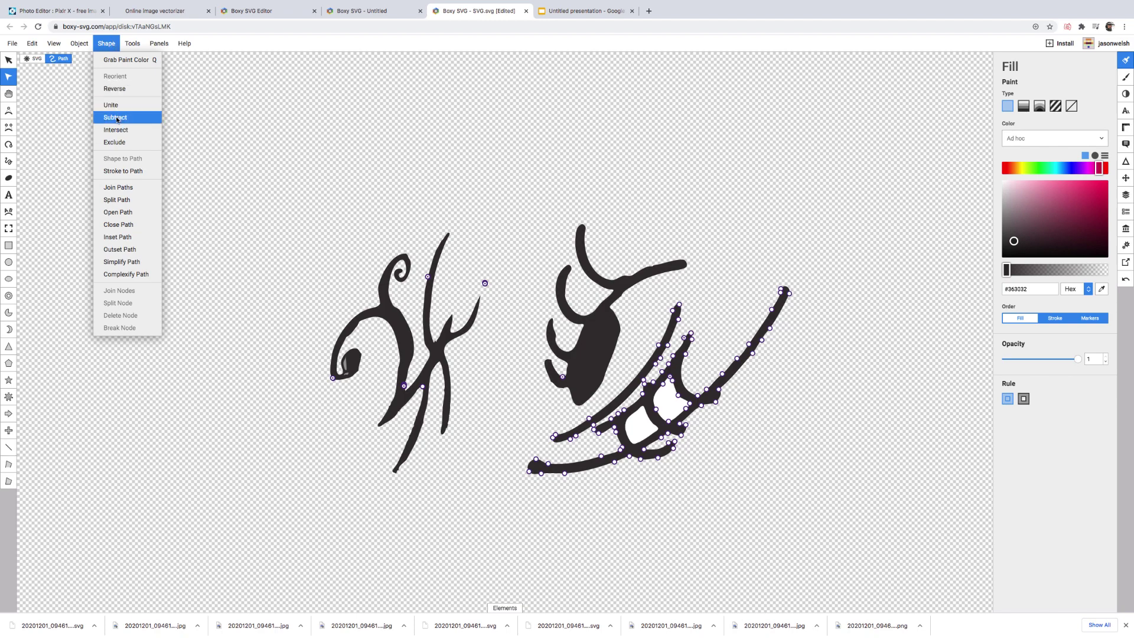
left_click(116, 119)
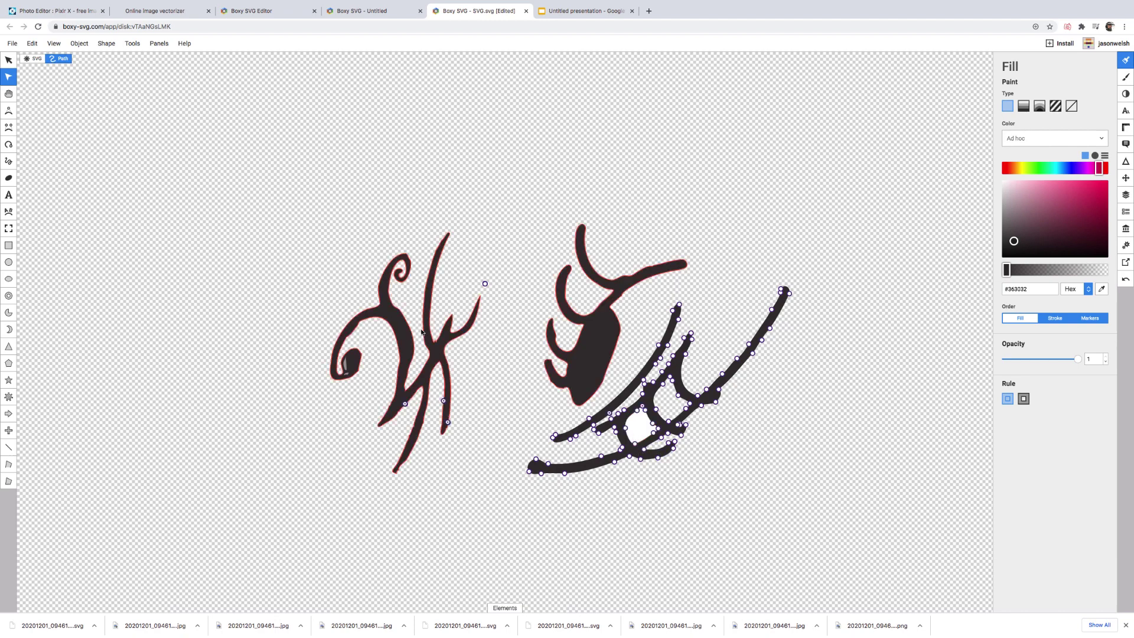
Step: Subtract the lower white shape from the dark mouth path and deselect the result
left_click(105, 43)
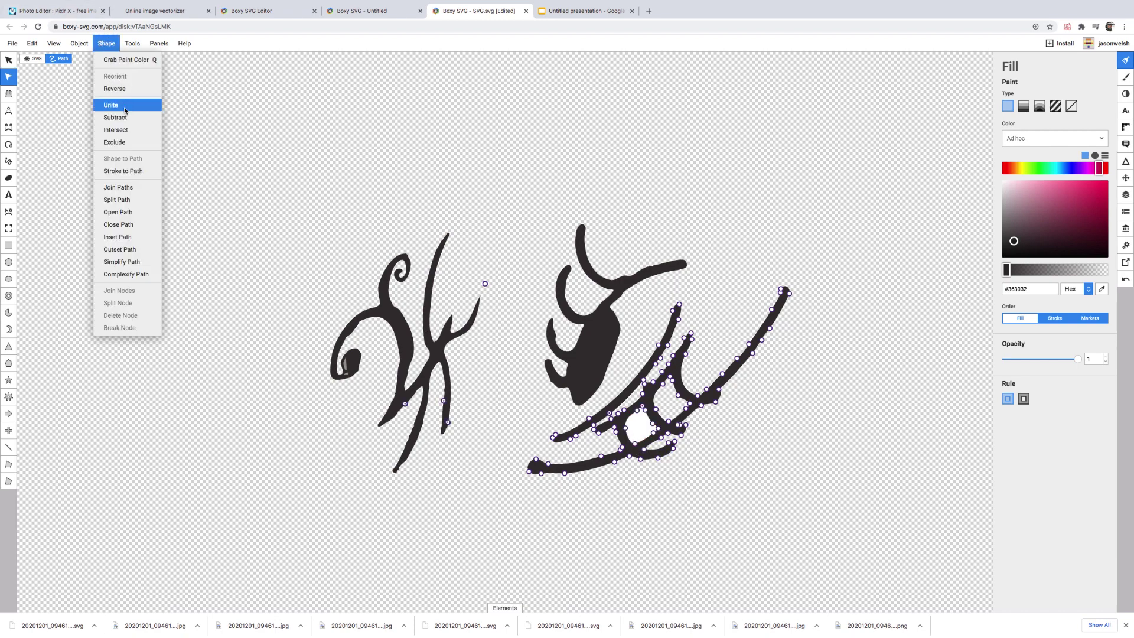
left_click(186, 142)
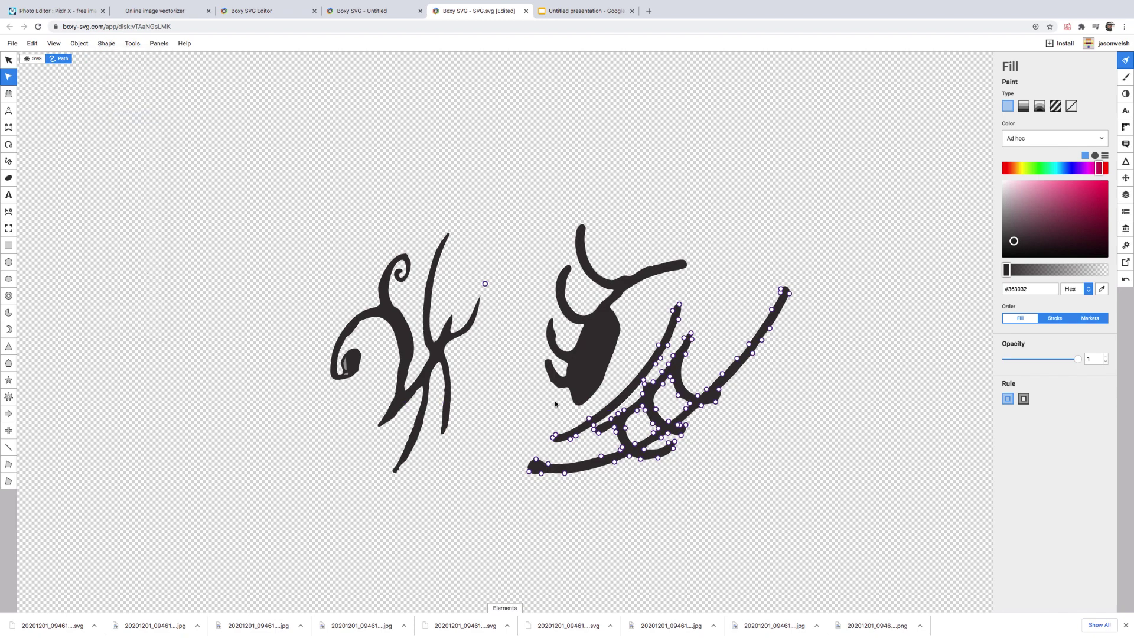
left_click(559, 493)
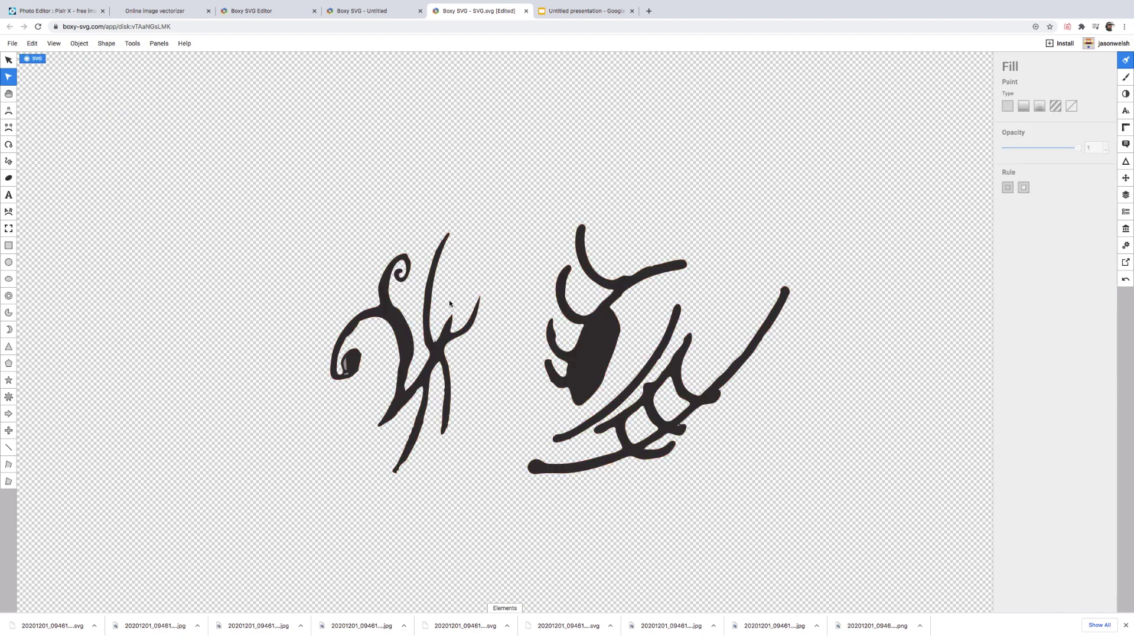
Step: Save the drawing to disk in the Downloads folder as SVG in SVG format, replacing the existing file
left_click(13, 44)
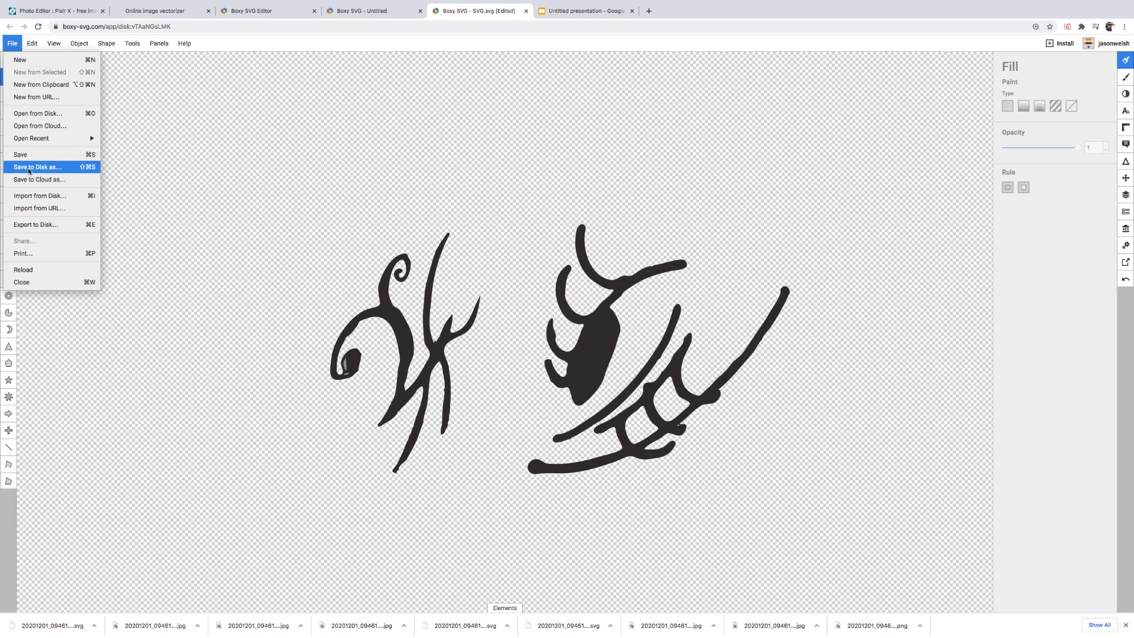
left_click(48, 168)
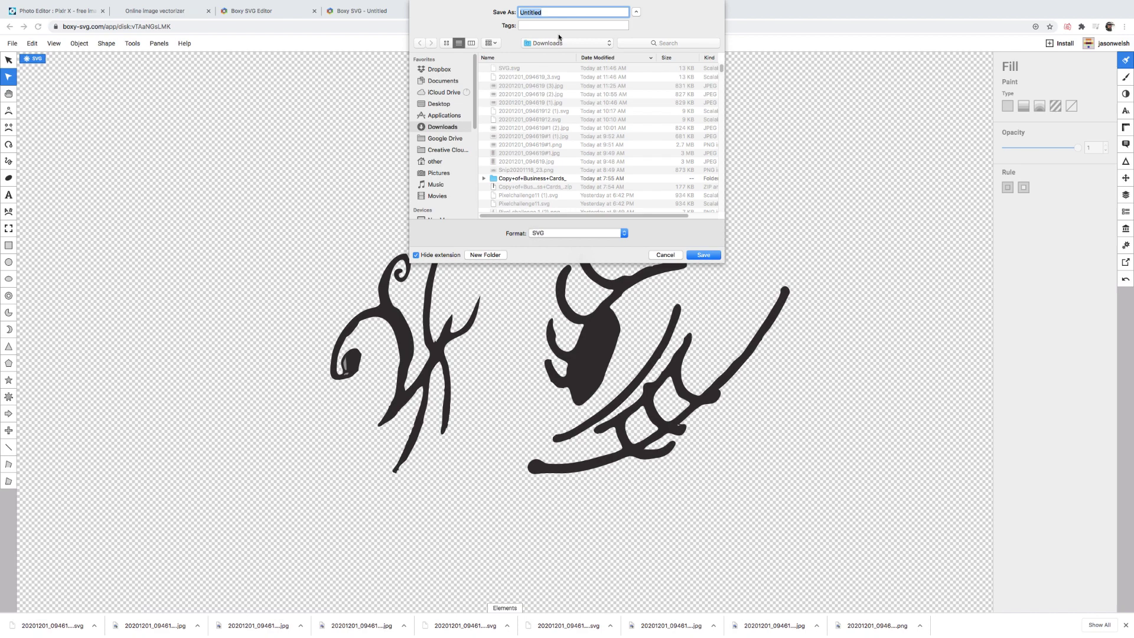
type("SVG")
left_click(697, 256)
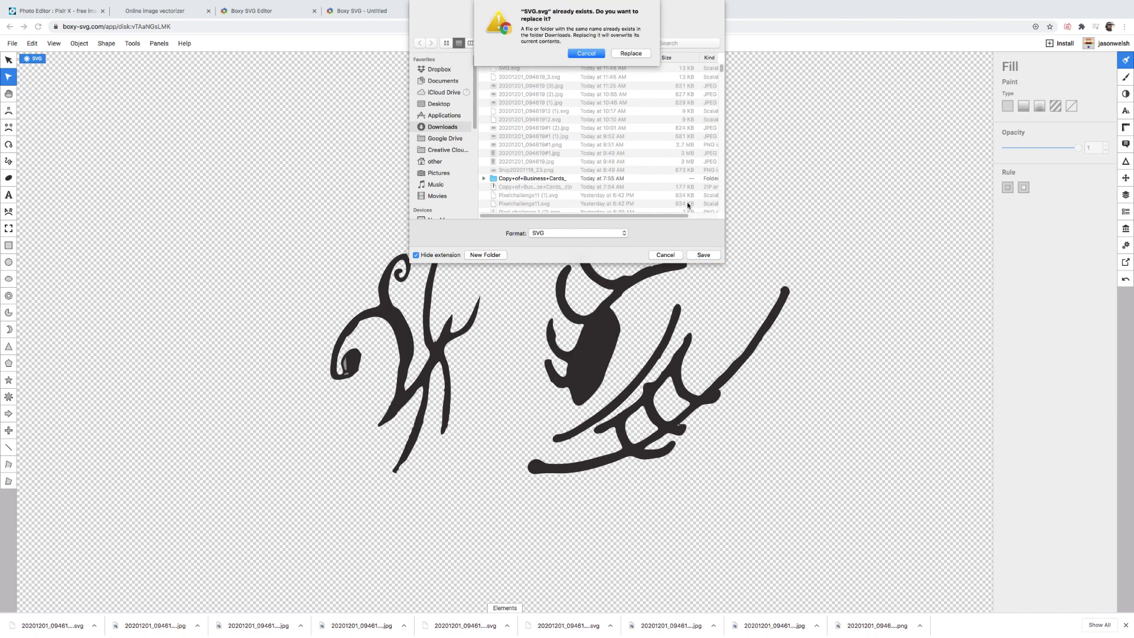
left_click(641, 53)
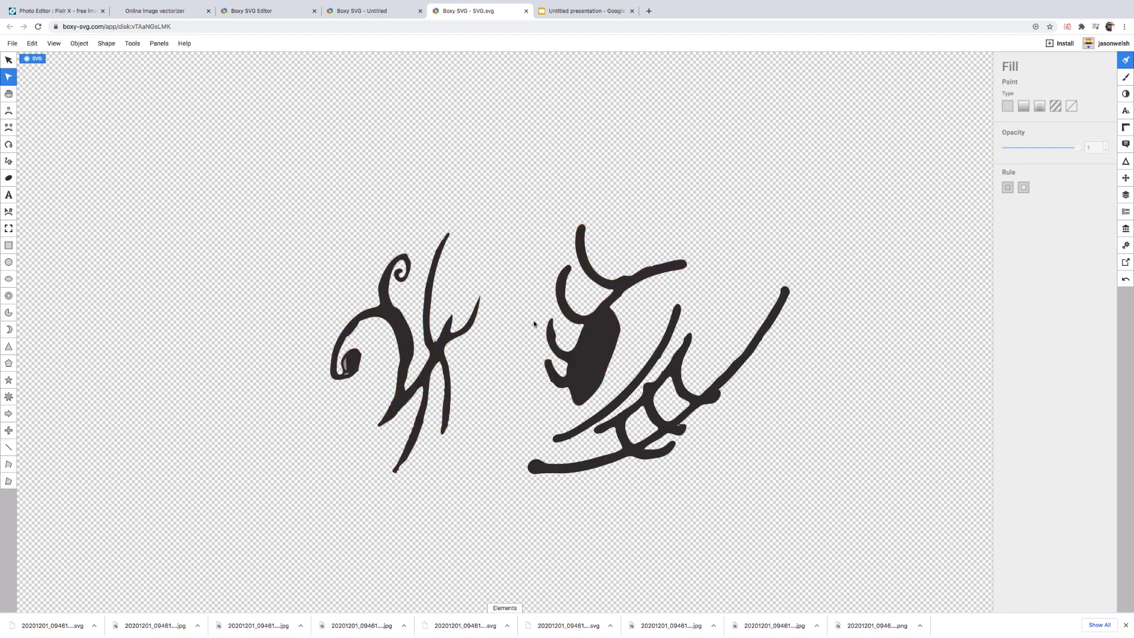
Step: Open the disk export settings with the area set to Selection and select all the paths of the drawing
left_click(9, 43)
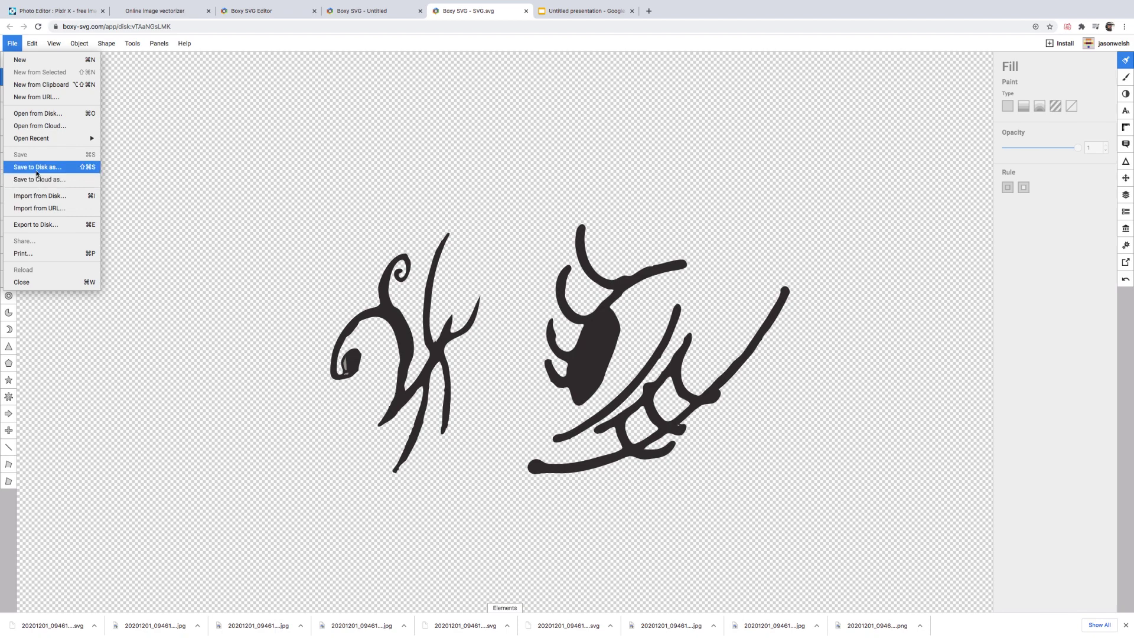
left_click(34, 227)
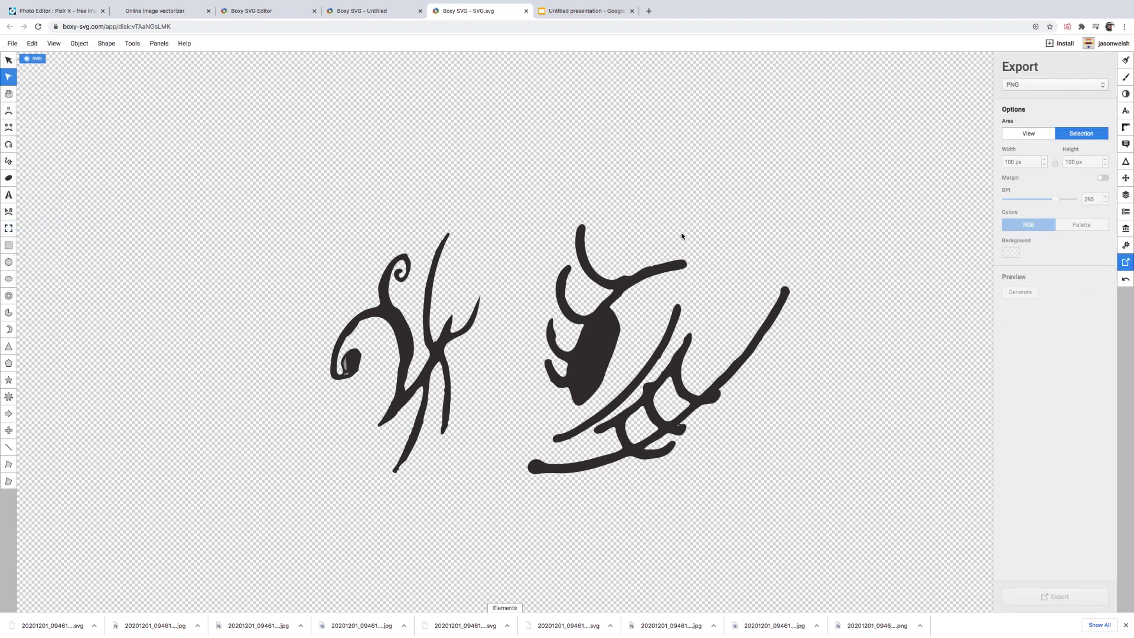
left_click(1017, 135)
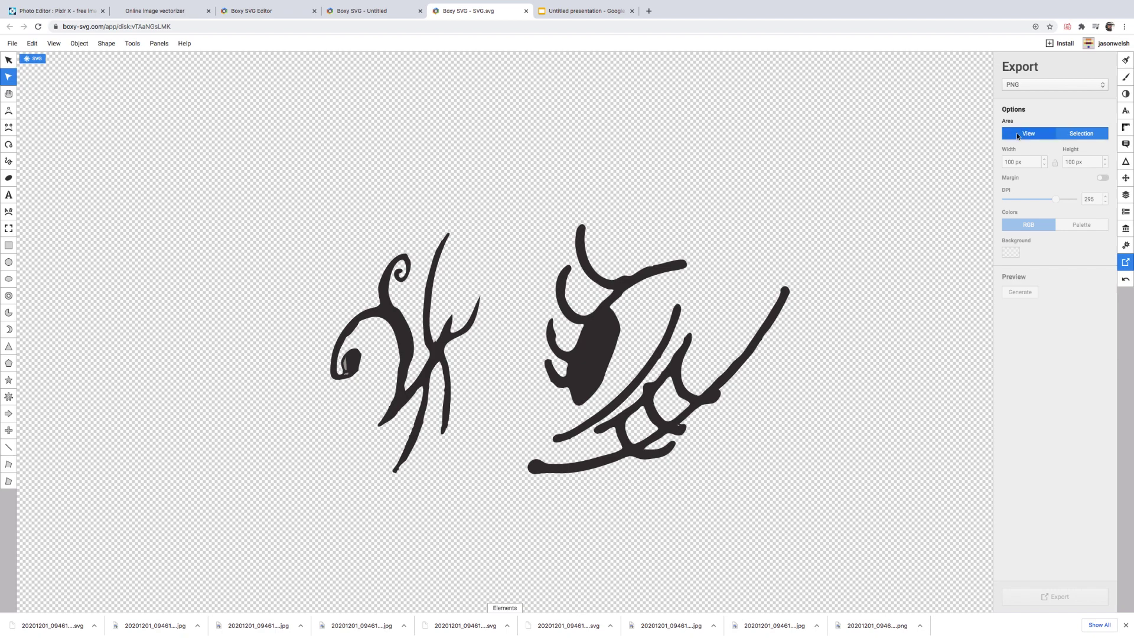
left_click(1068, 134)
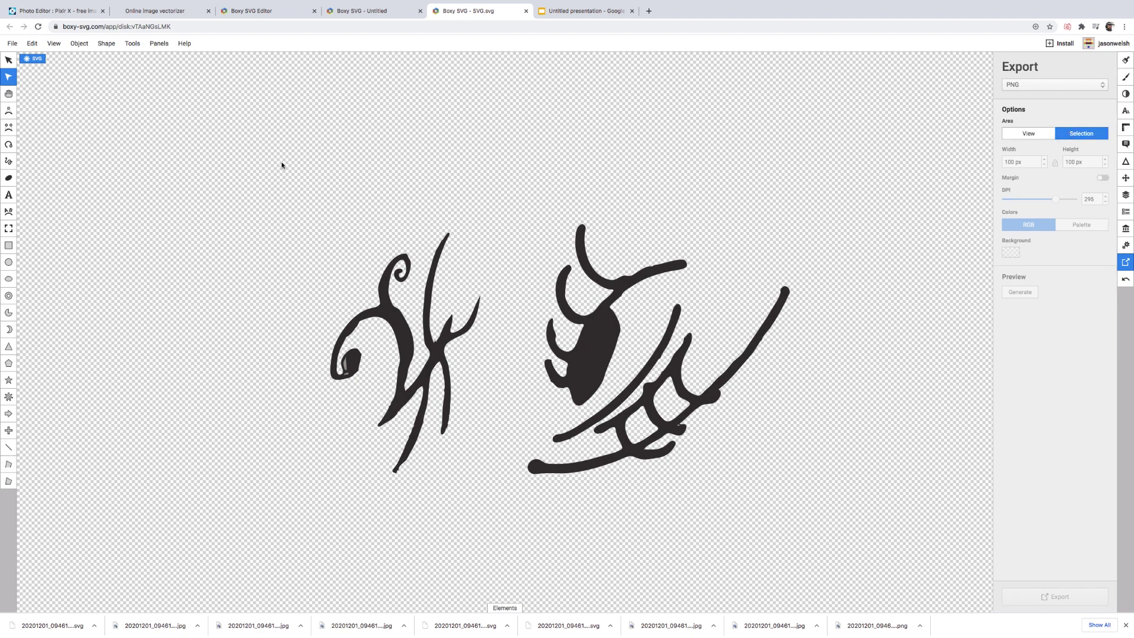
left_click(8, 60)
left_click_drag(148, 152, 862, 582)
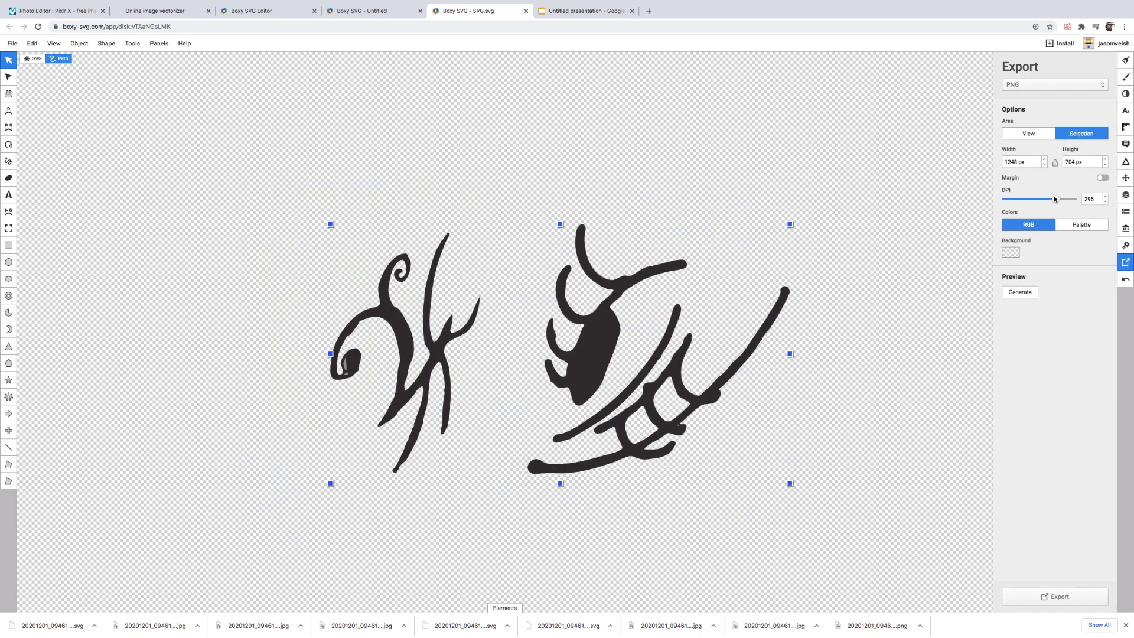
Step: Set the export resolution to about 302 DPI and export the selected drawing as a PNG
left_click_drag(1055, 199, 1080, 202)
key("3")
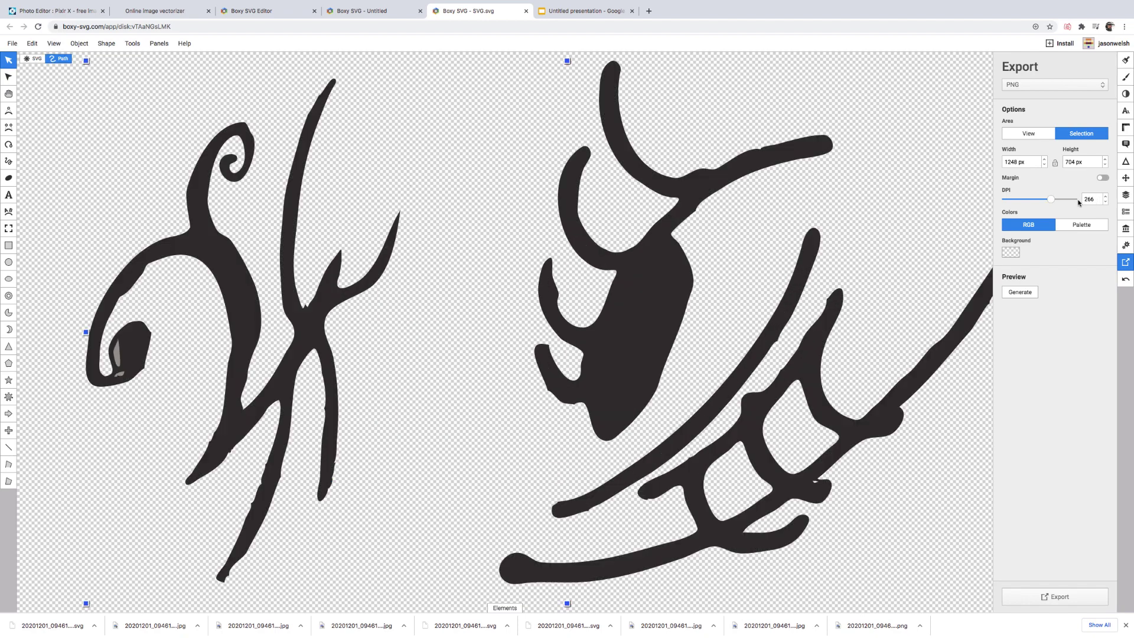
left_click_drag(1094, 199, 1057, 201)
left_click(1031, 600)
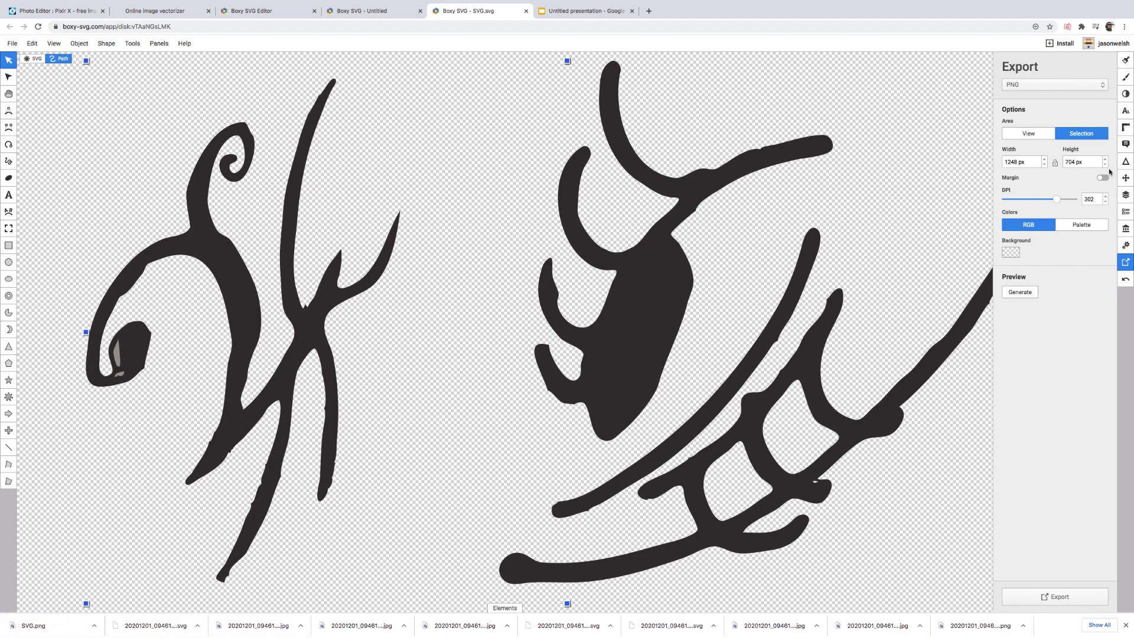
Step: Change the export format to JPEG with the area set to Selection and export the selected drawing
left_click(1075, 86)
left_click(1042, 97)
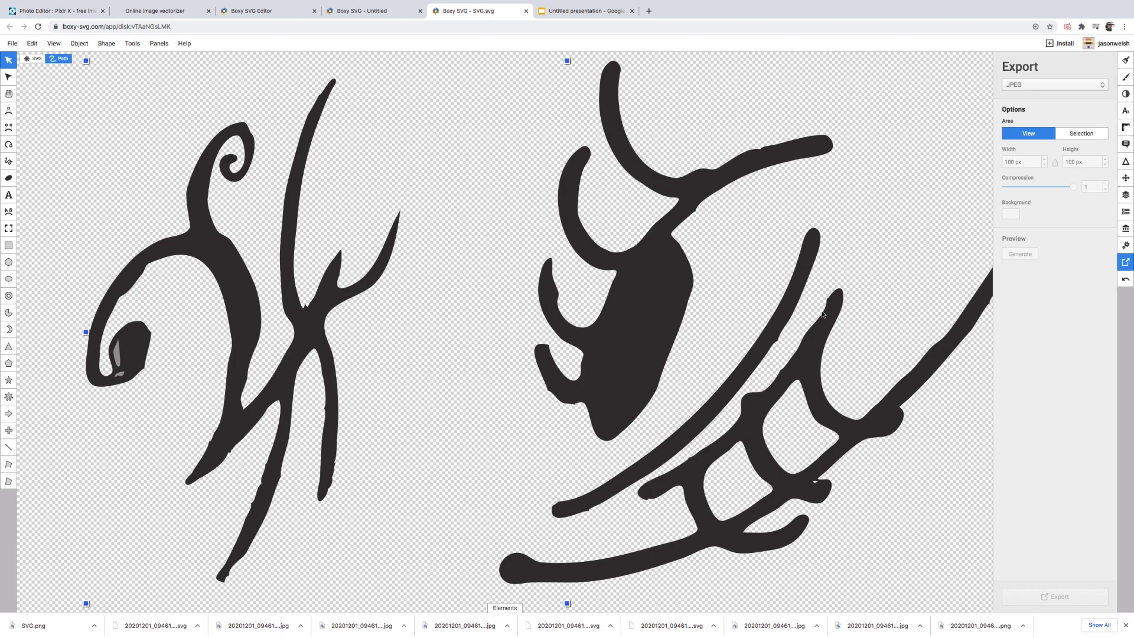
left_click(1084, 134)
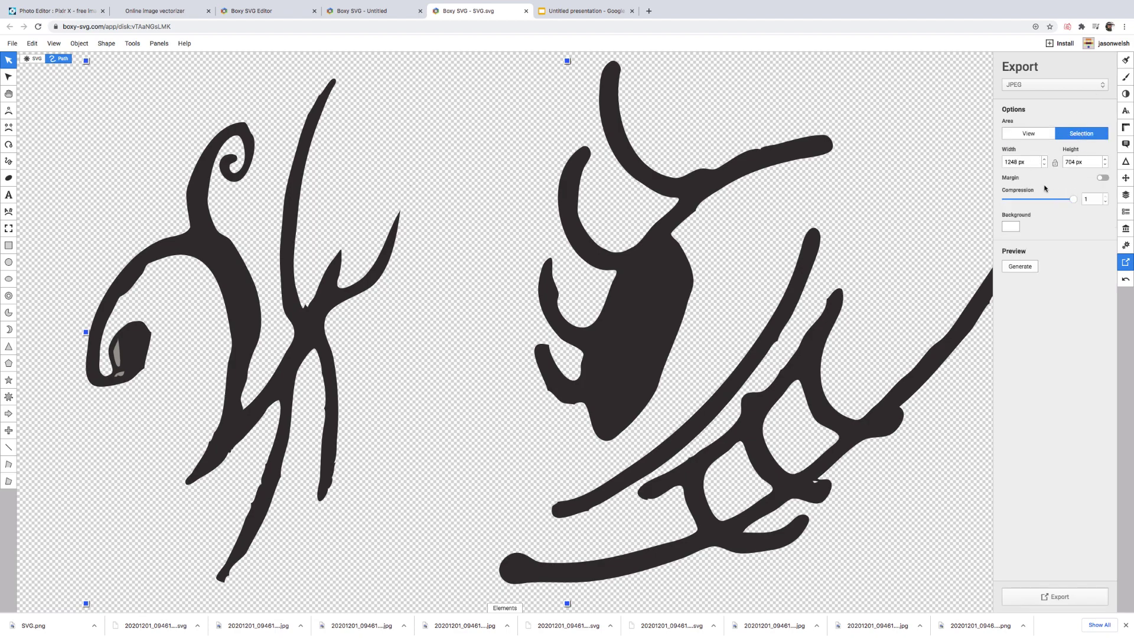
left_click(1010, 228)
left_click(1007, 197)
left_click(1047, 596)
Step: Switch to the blank Google Slides presentation and try to insert SVG.svg from the computer as an image
left_click(568, 12)
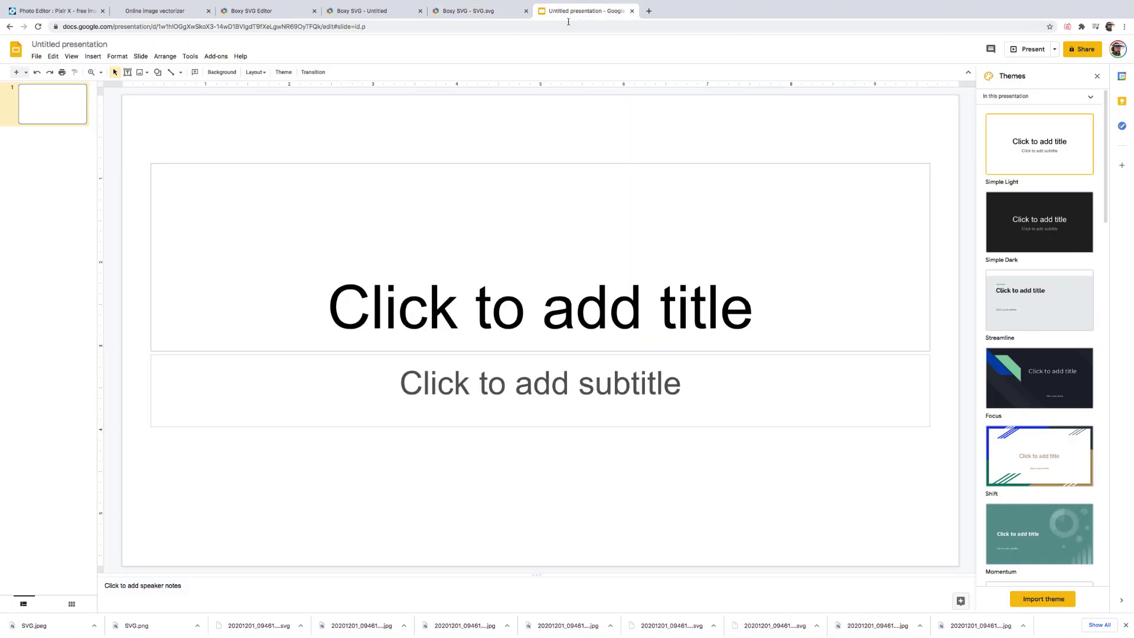
left_click(36, 56)
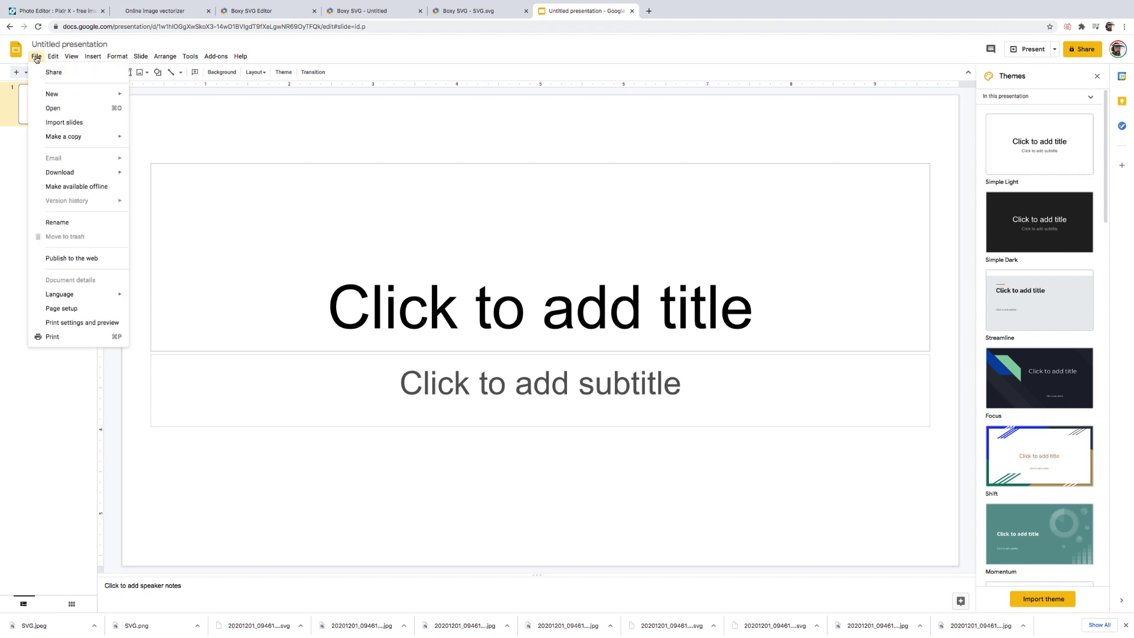
left_click(89, 57)
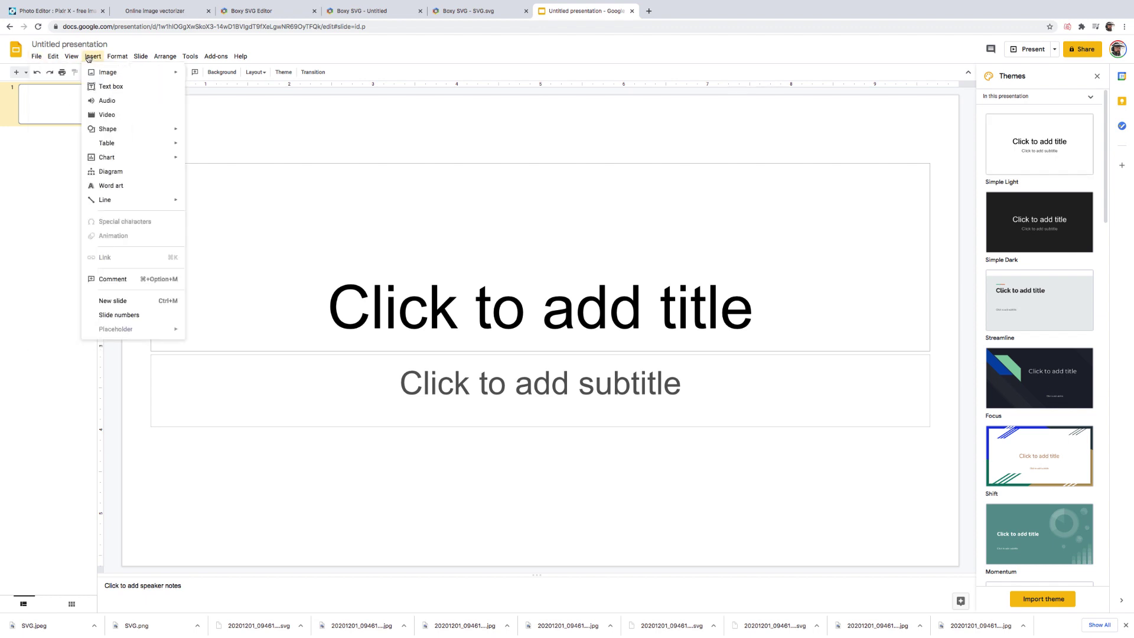
mouse_move(106, 72)
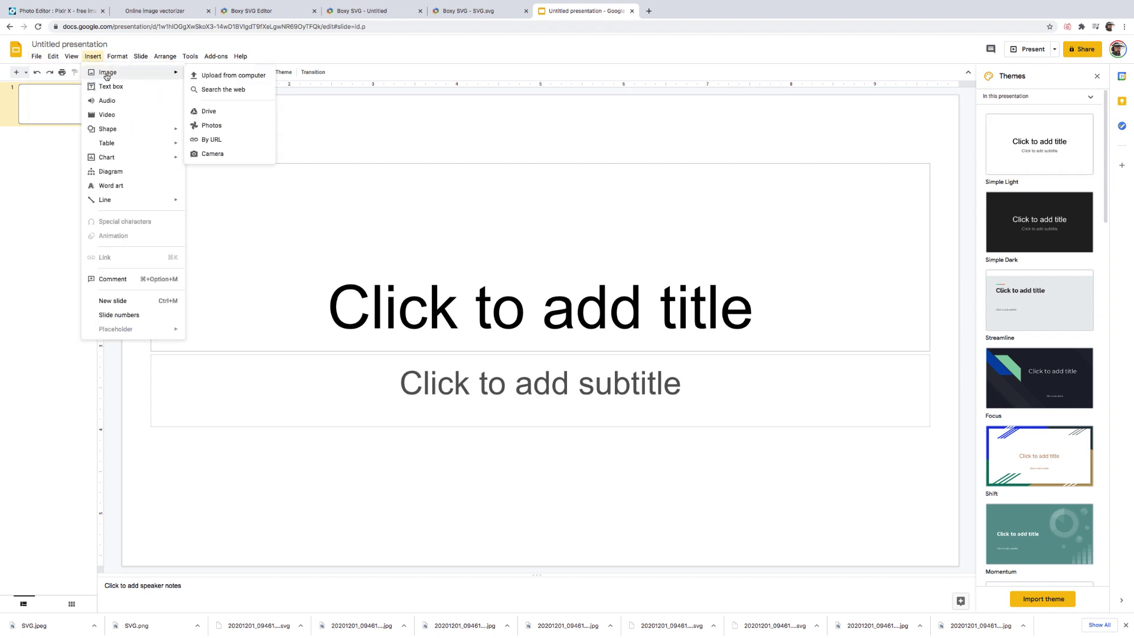
left_click(214, 79)
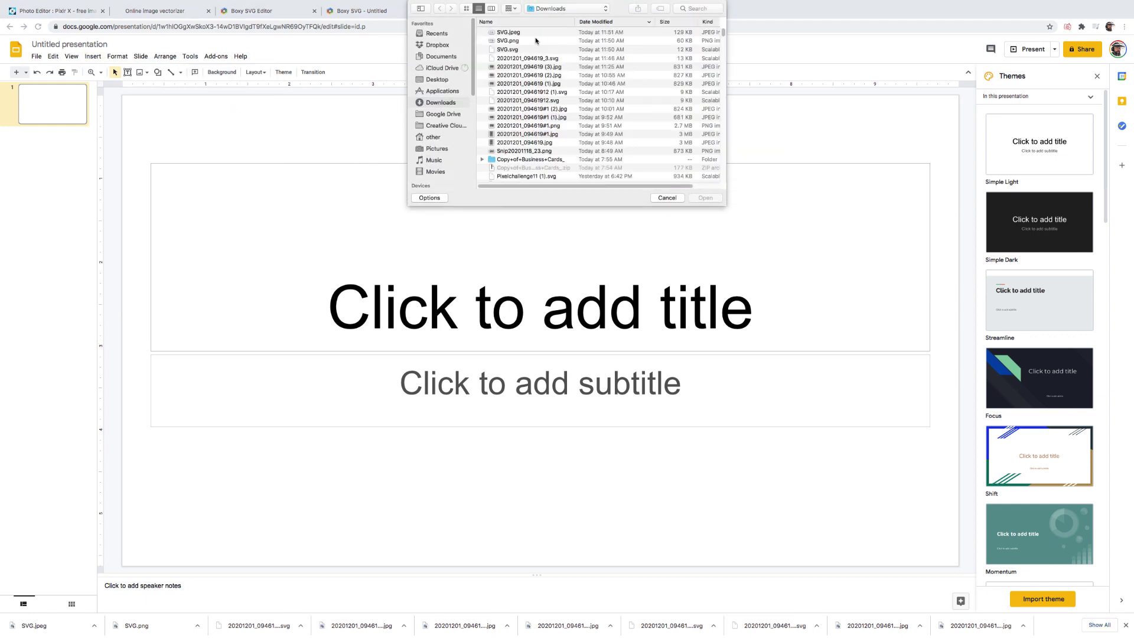
double_click(510, 50)
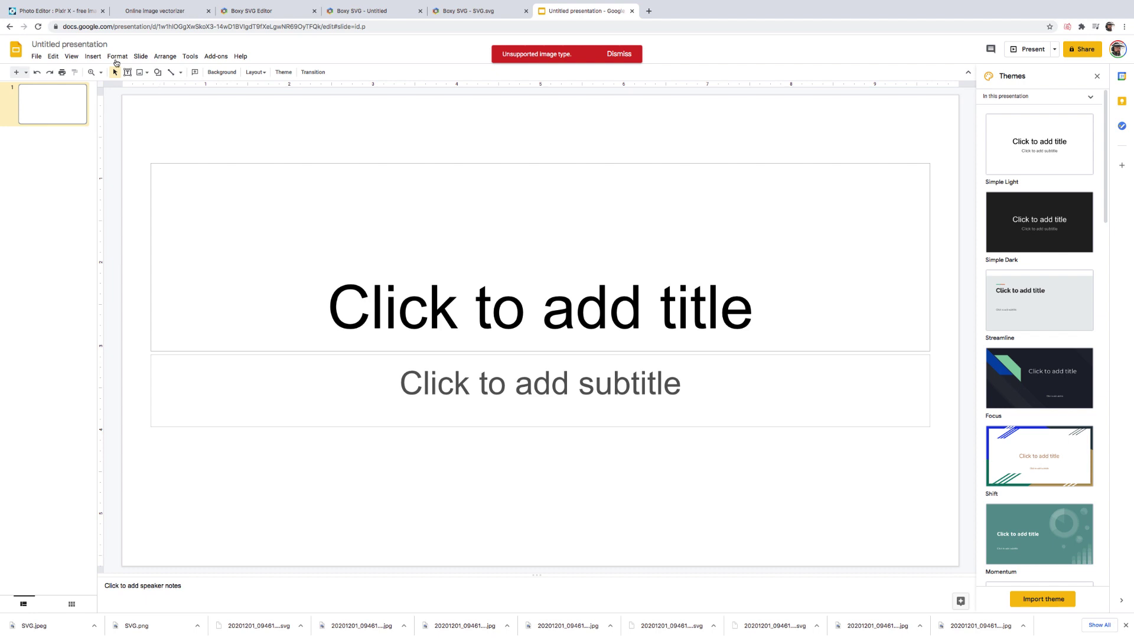
Step: Insert SVG.png from the computer, shrink it to roughly 60% of the slide width and move it to the slide's left side
left_click(92, 56)
mouse_move(108, 78)
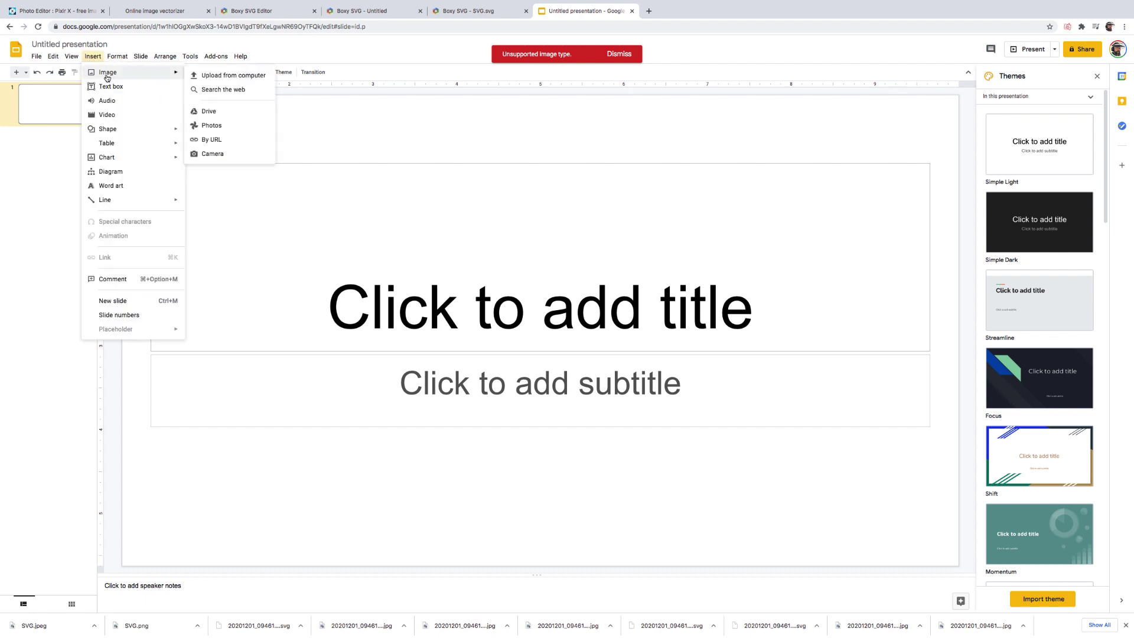
left_click(214, 77)
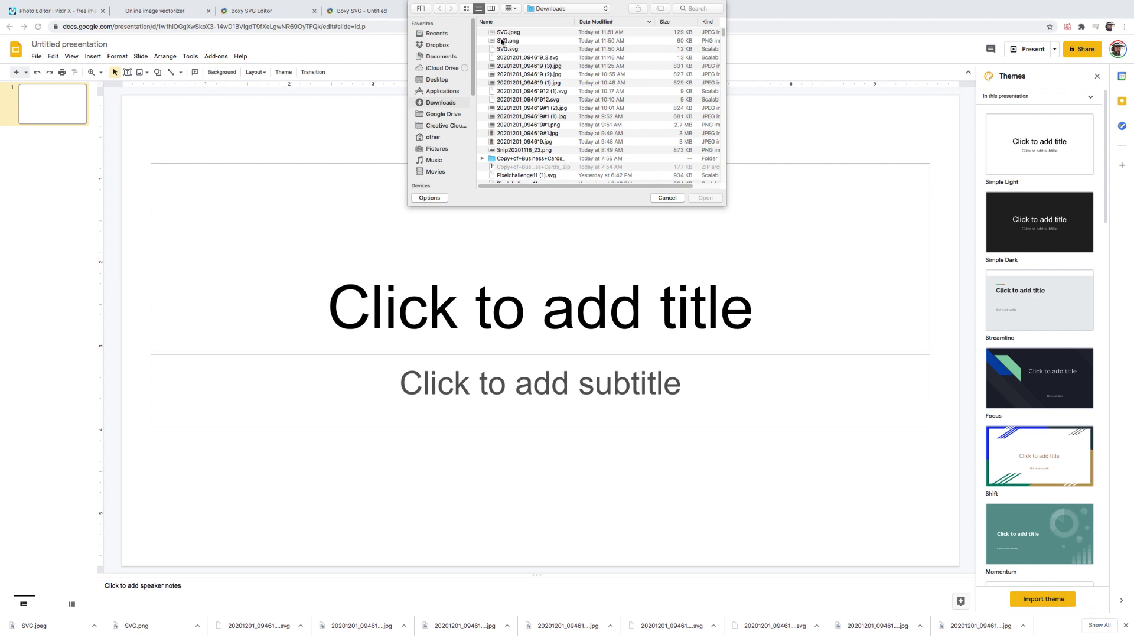
left_click(504, 40)
double_click(517, 43)
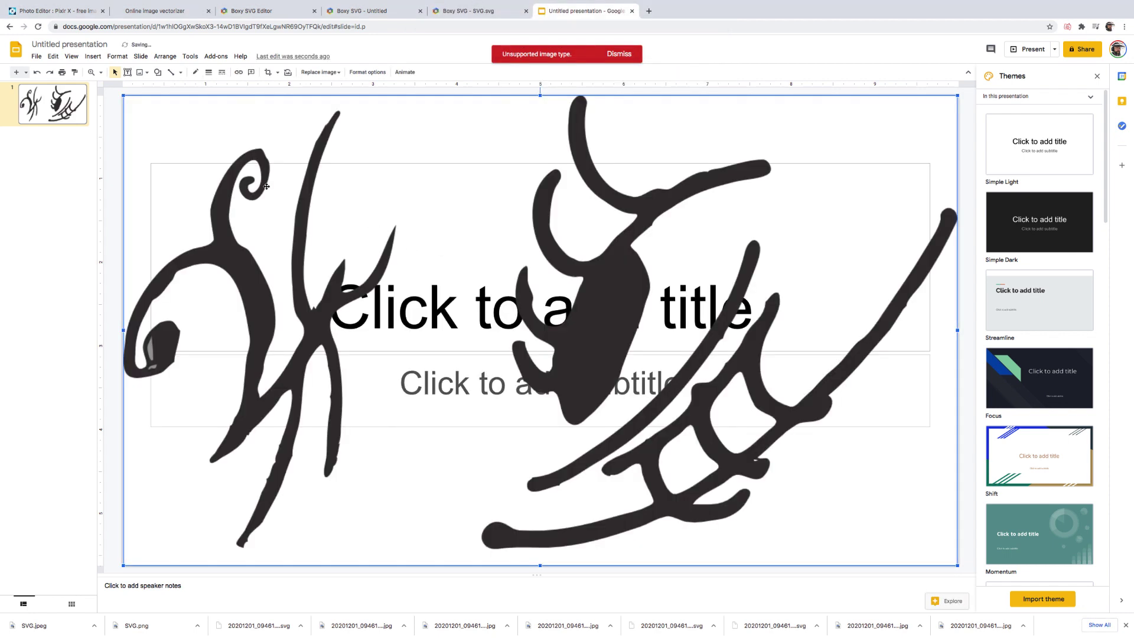
left_click_drag(134, 95, 467, 286)
left_click_drag(535, 417, 253, 315)
Step: Insert SVG.jpeg from the computer, shrink it and place it on the slide's right side, overlapping the PNG image
left_click(71, 57)
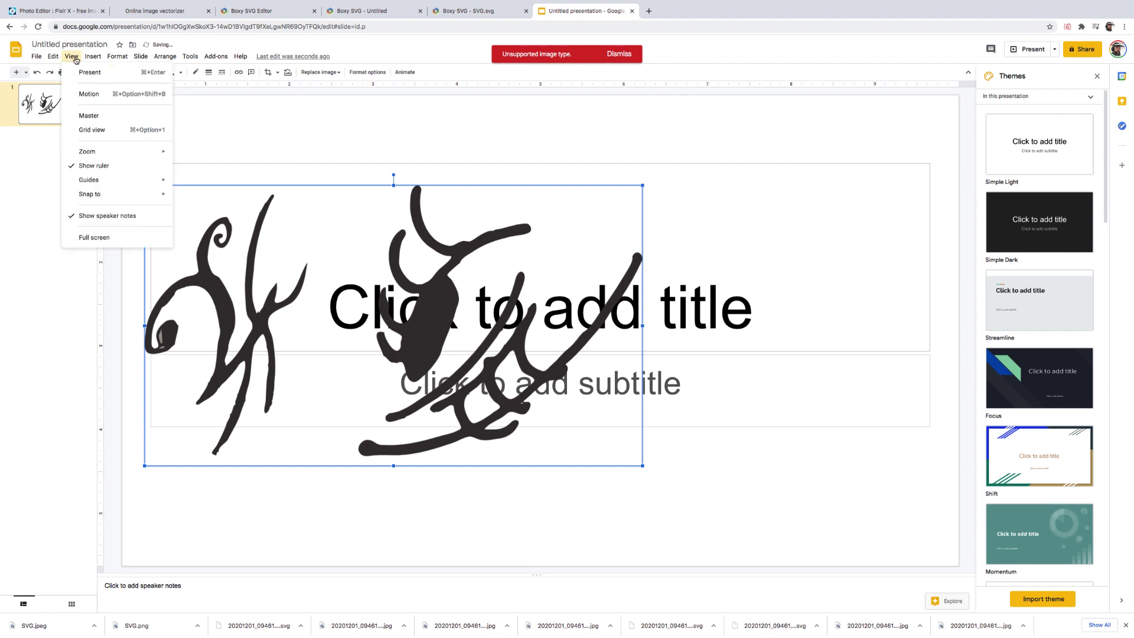
mouse_move(92, 56)
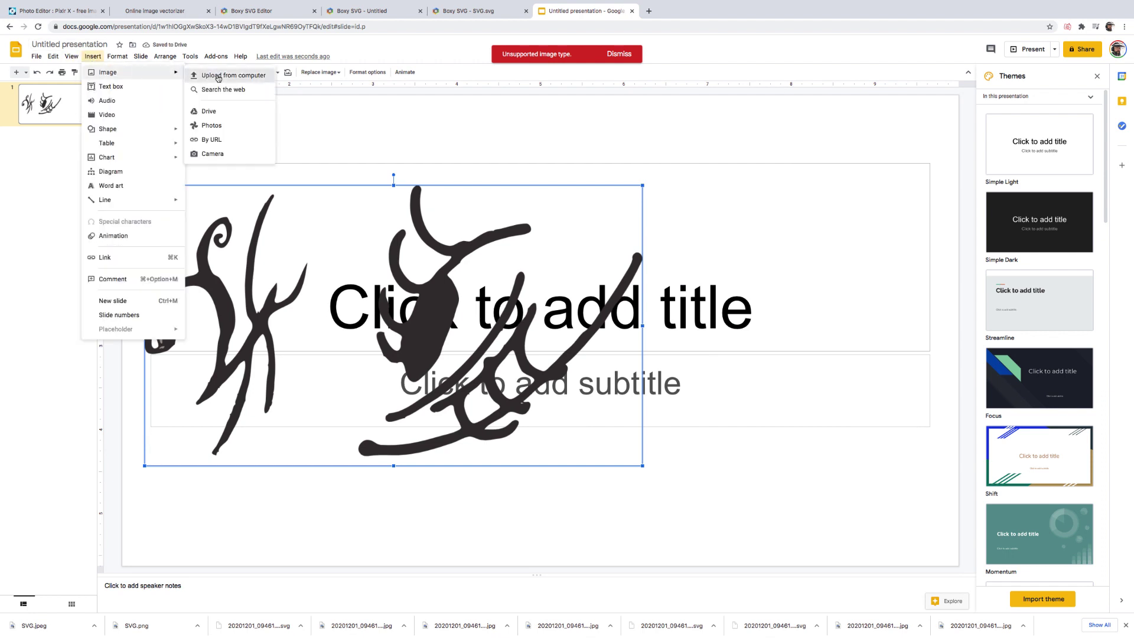
left_click(215, 76)
double_click(507, 32)
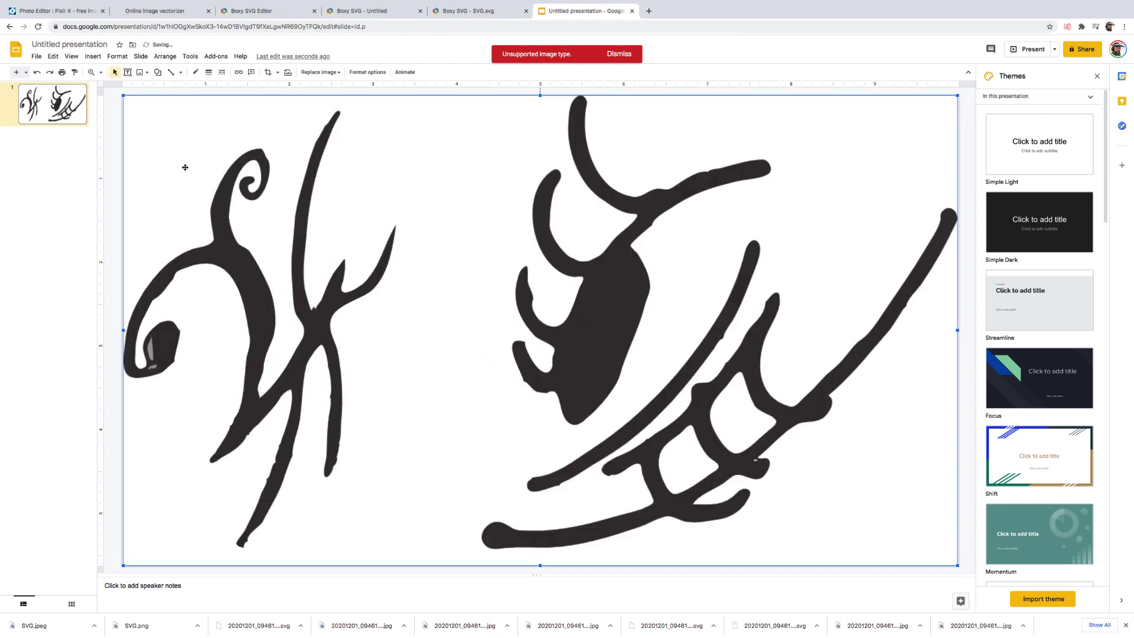
left_click_drag(123, 97, 569, 189)
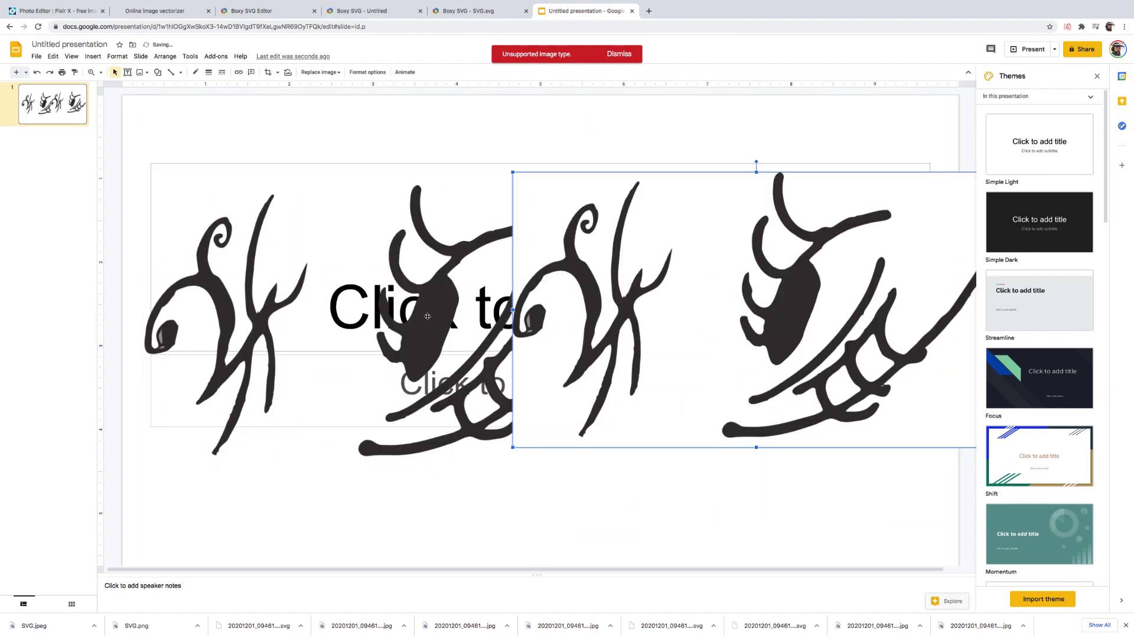
left_click_drag(586, 341, 598, 372)
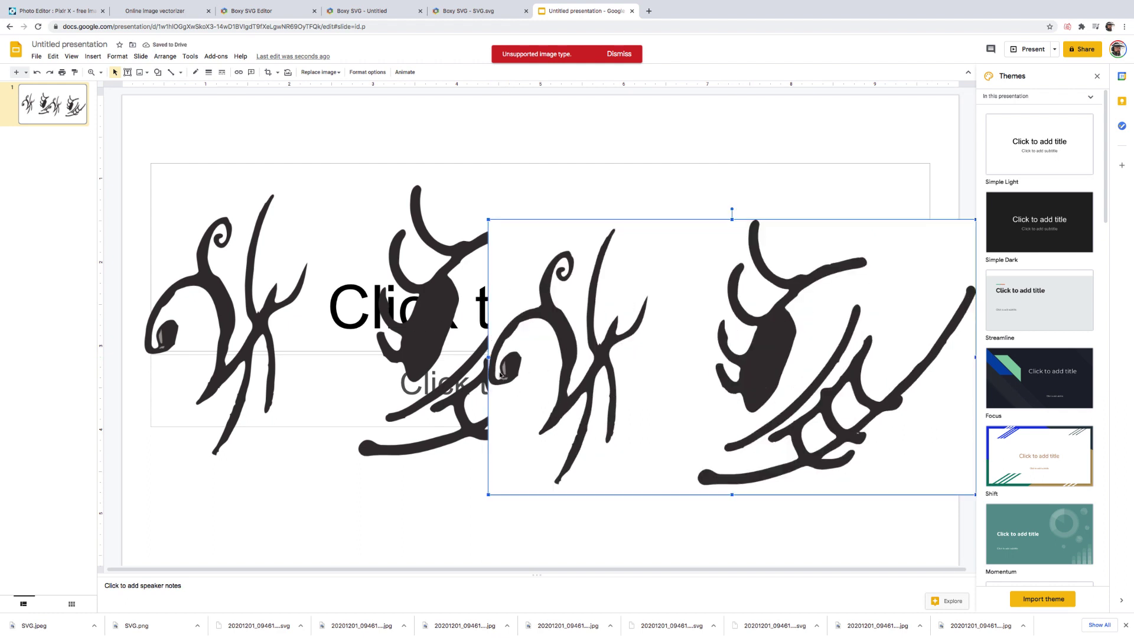
Step: Zoom the slide view to 200% and then closer to compare the PNG and JPEG backgrounds and edges
left_click(72, 56)
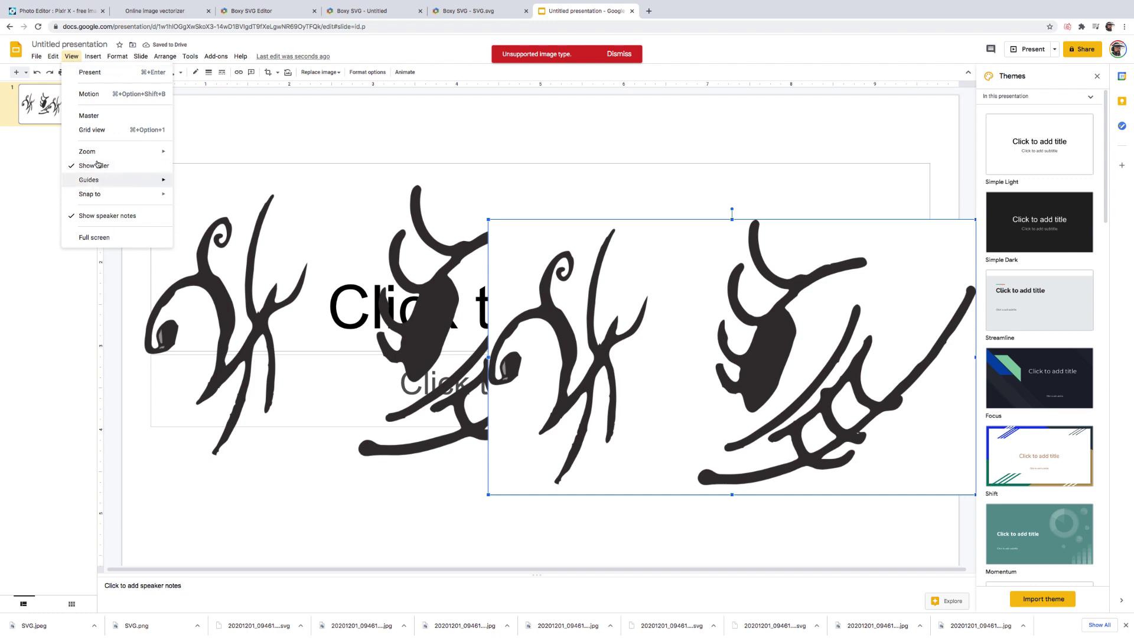
mouse_move(91, 151)
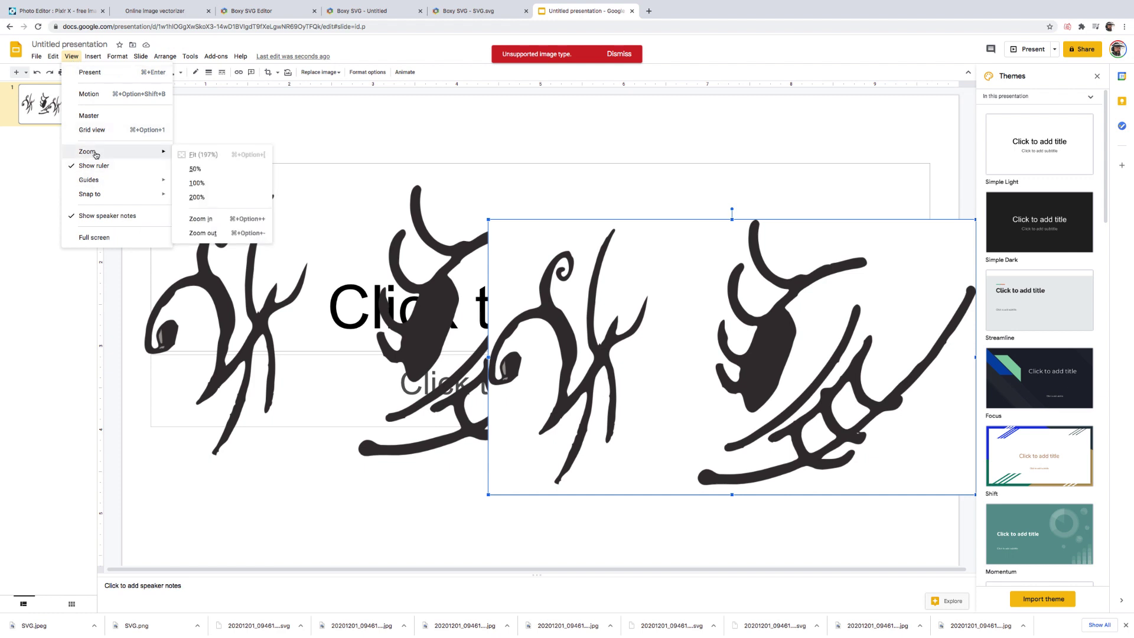
left_click(212, 194)
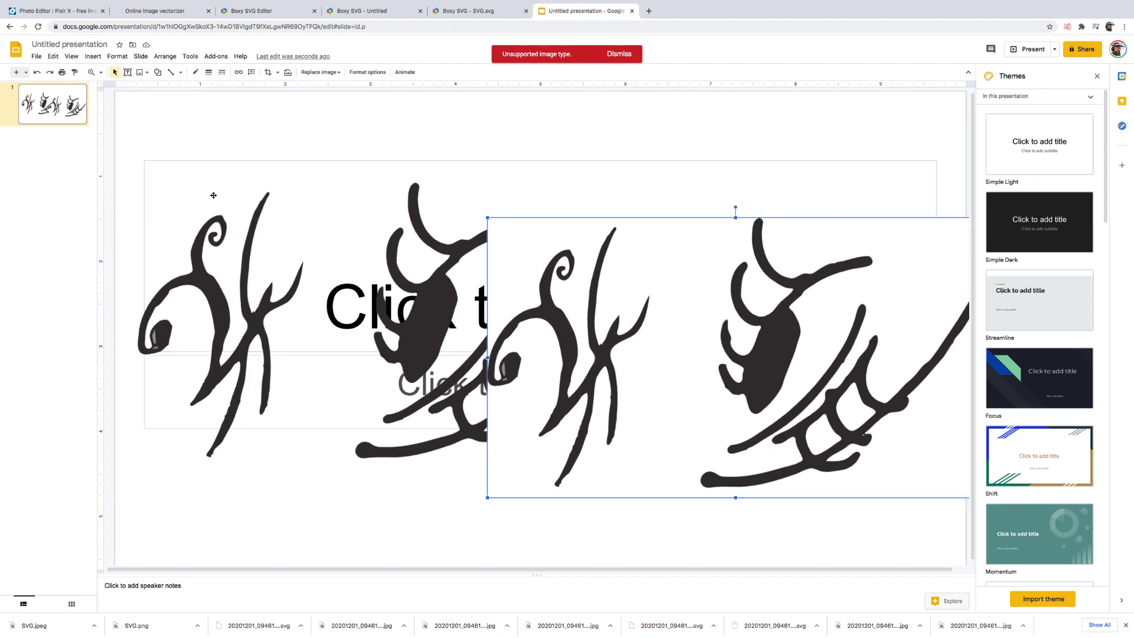
left_click(71, 56)
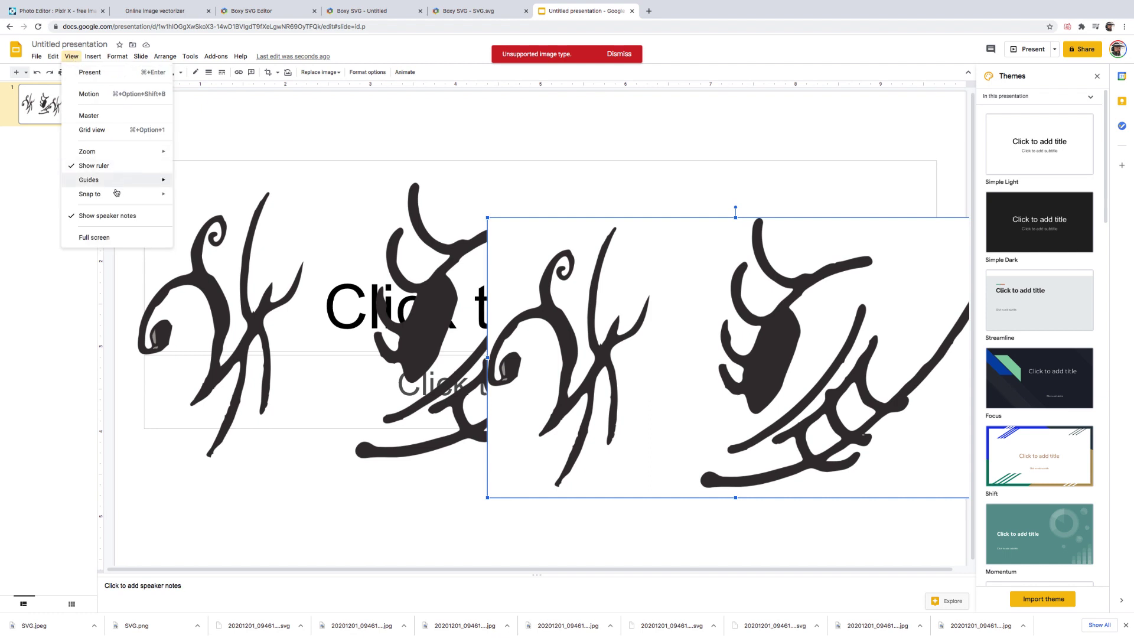
mouse_move(95, 152)
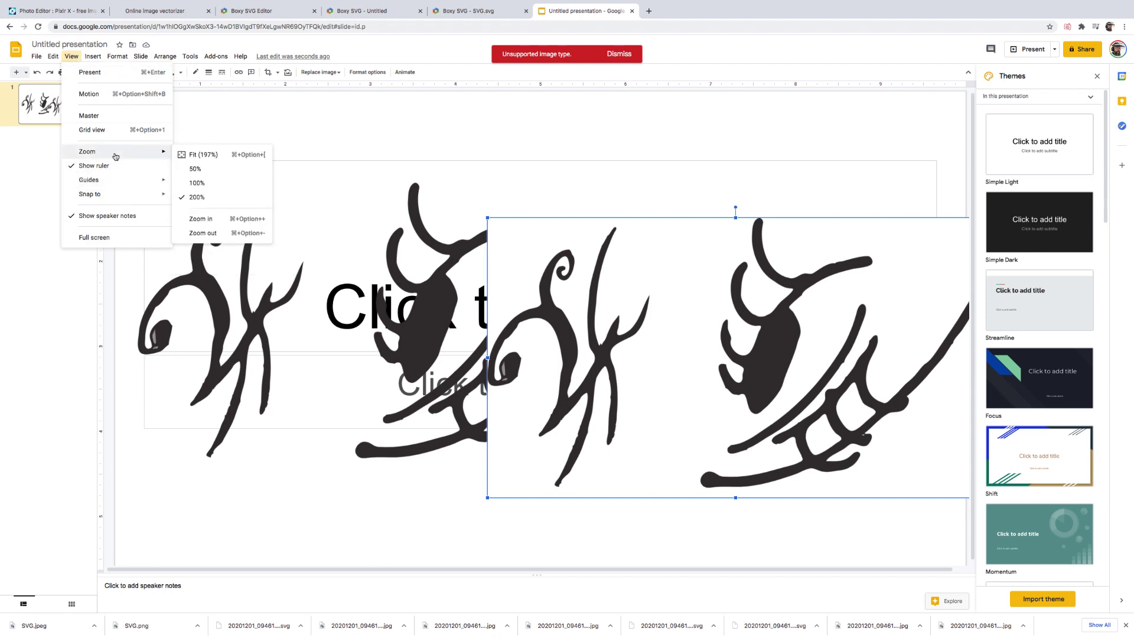
left_click(238, 220)
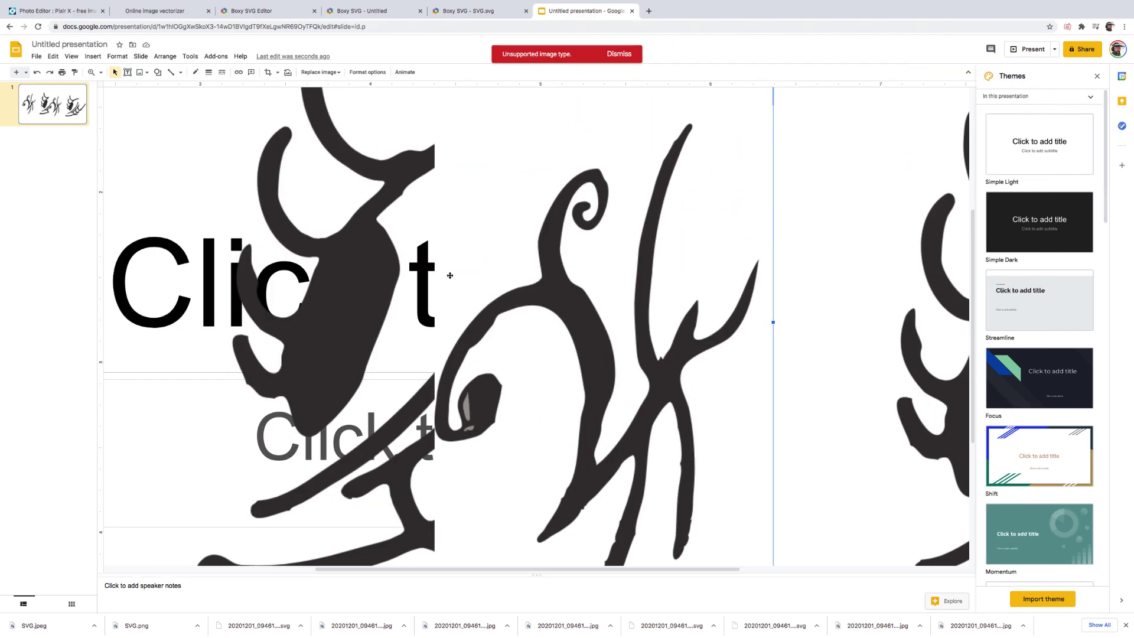
Step: Switch to SVG.svg in Boxy SVG and export the selection again as a PNG at 400 DPI
left_click(475, 12)
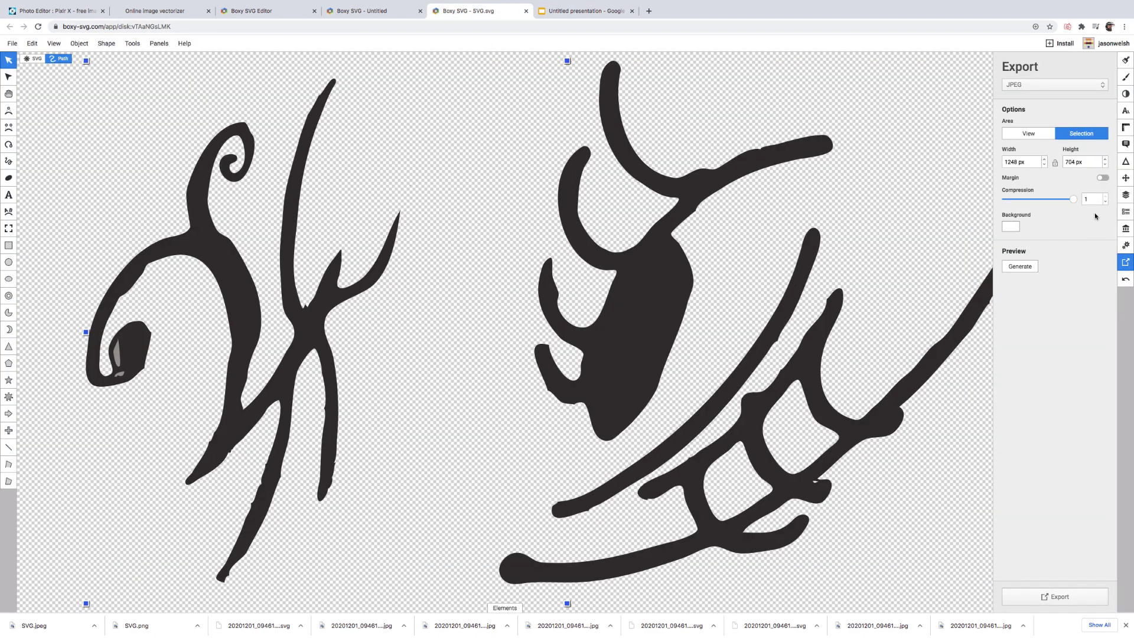
left_click(1020, 86)
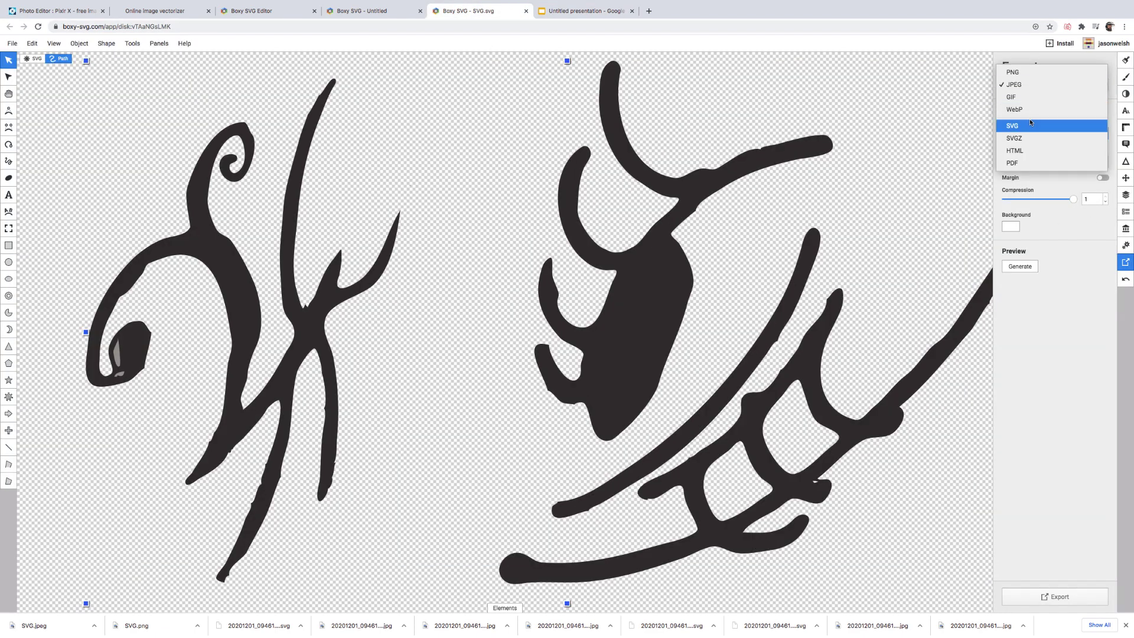
left_click(1021, 75)
left_click(1020, 75)
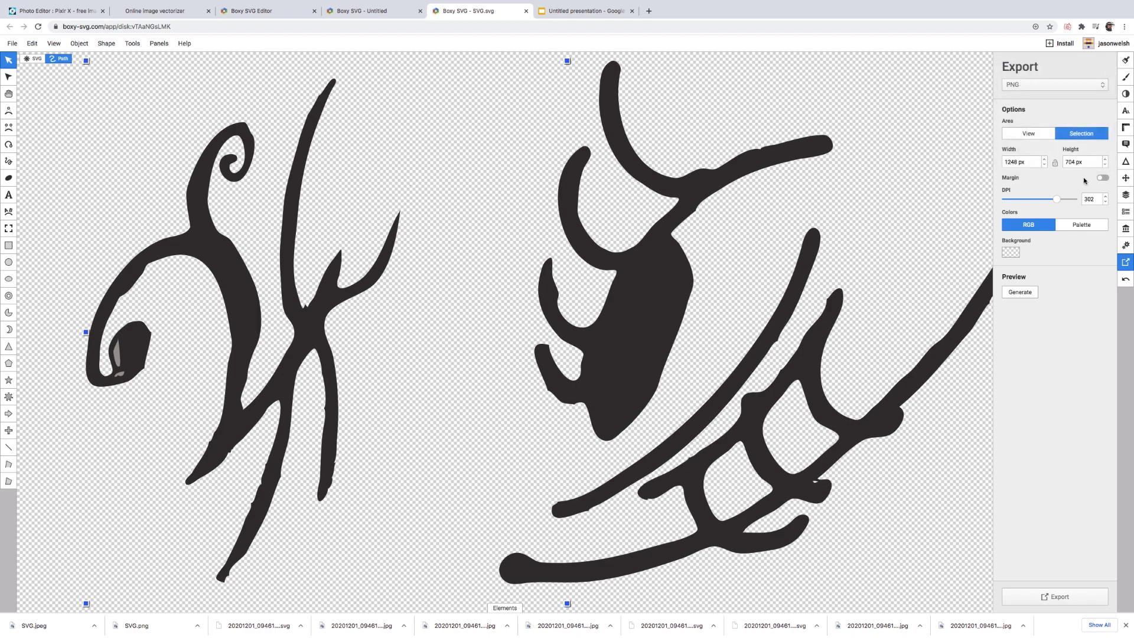
left_click_drag(1057, 199, 1073, 199)
left_click(1016, 593)
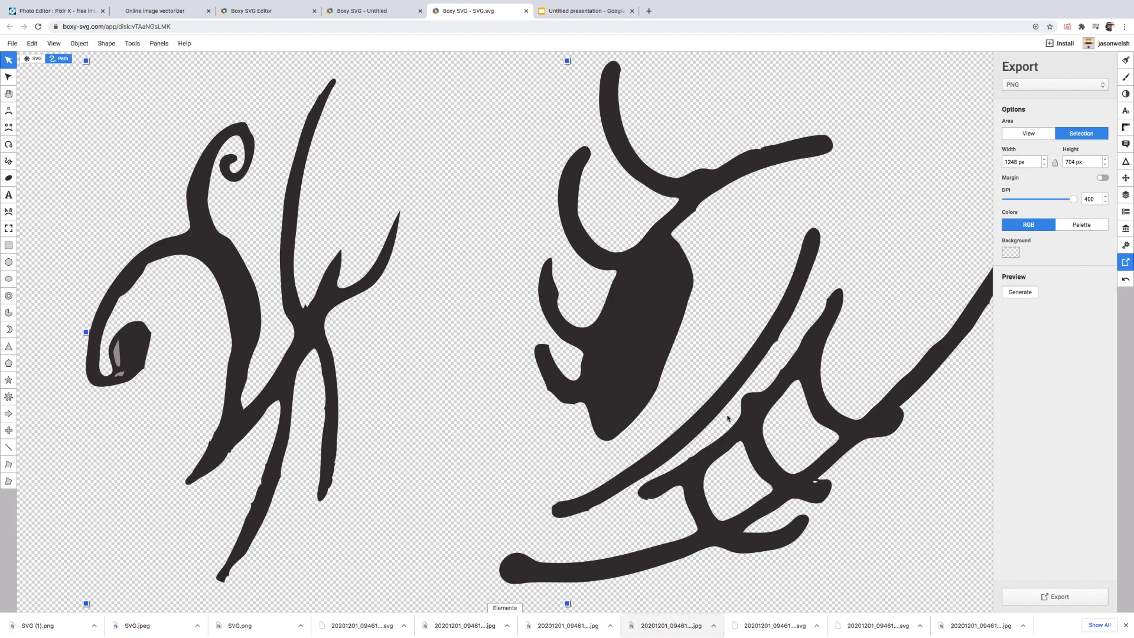
Step: Return to the Google Slides presentation and insert SVG (1).png from the computer's Downloads folder as an image
left_click(594, 10)
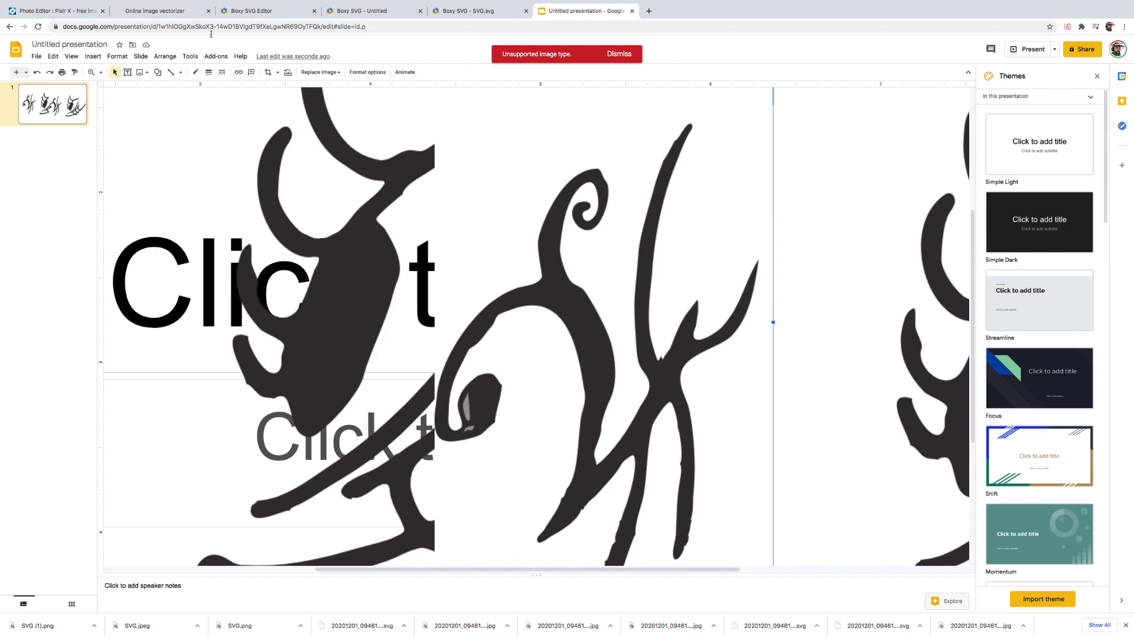
left_click(142, 57)
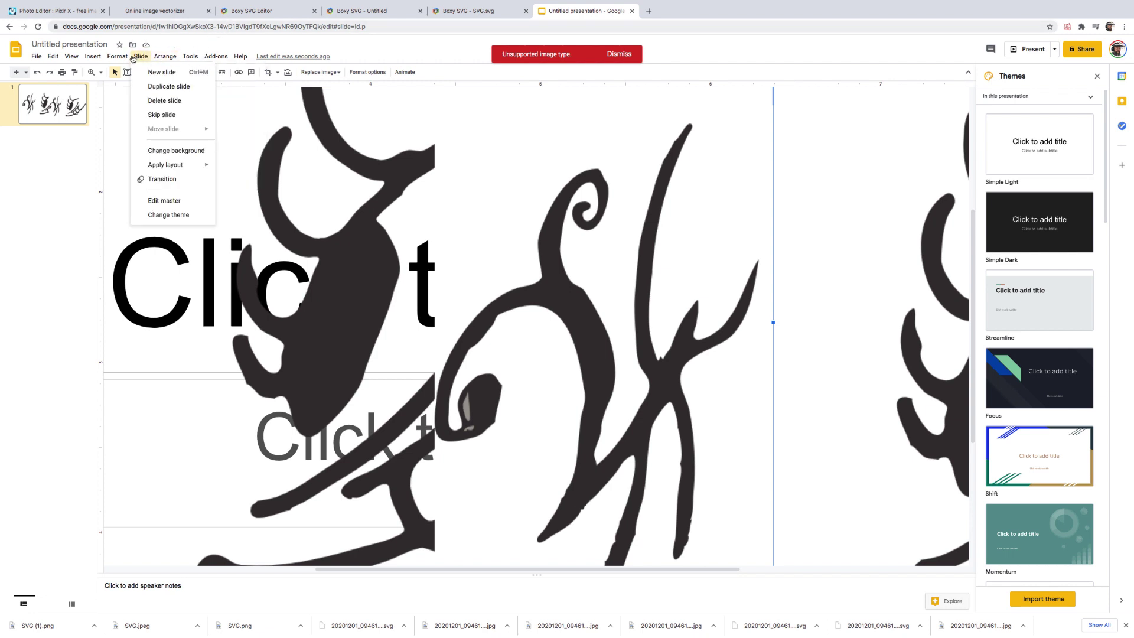
mouse_move(92, 56)
mouse_move(118, 72)
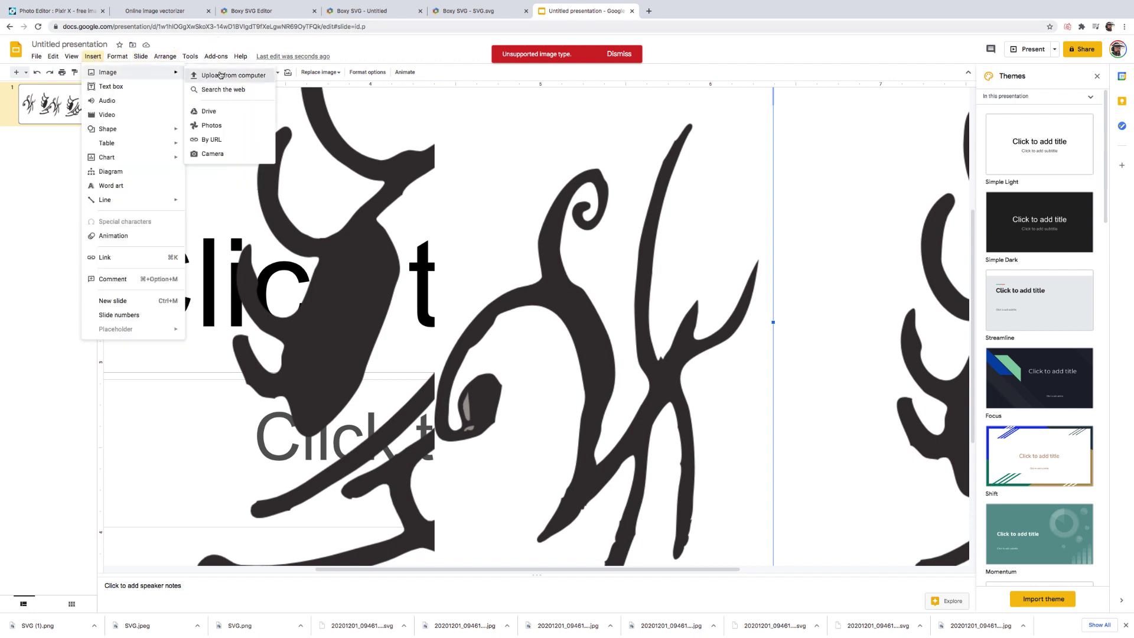
left_click(220, 75)
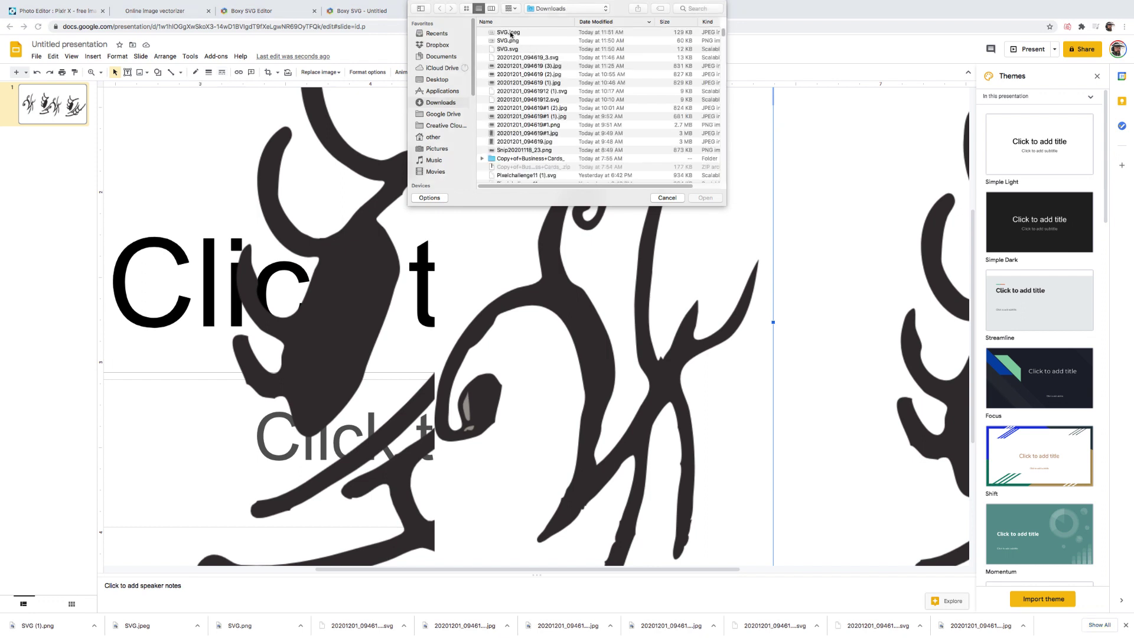
left_click(510, 34)
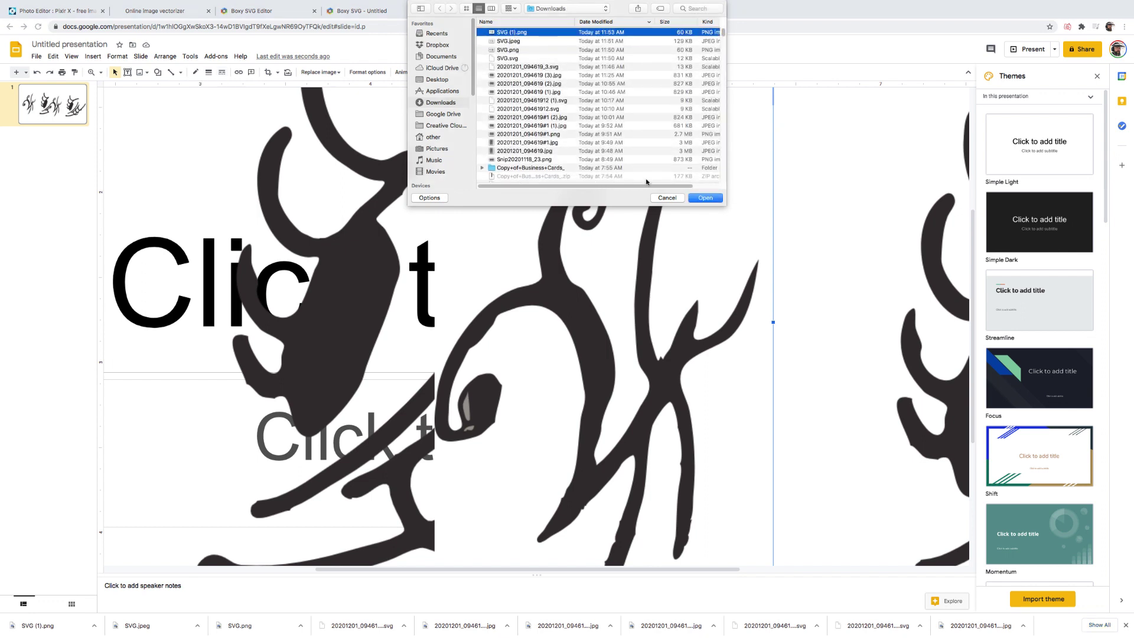
left_click(705, 199)
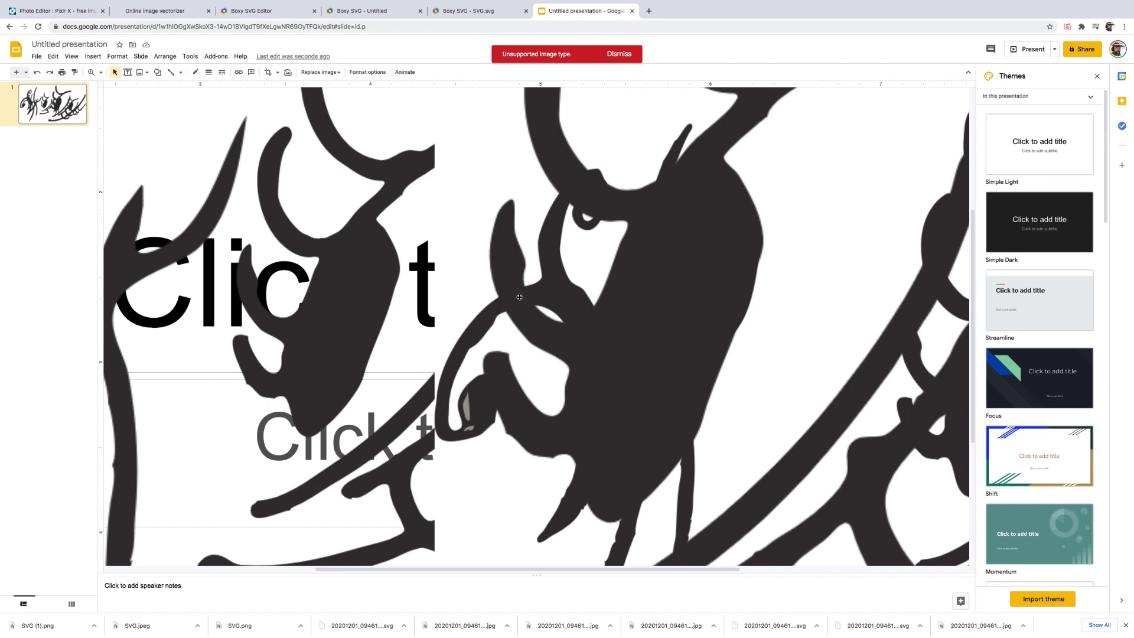
Step: Move the newly inserted PNG to the right and down across the slide until its upper-left corner is in view
left_click(445, 250)
left_click_drag(603, 349, 332, 219)
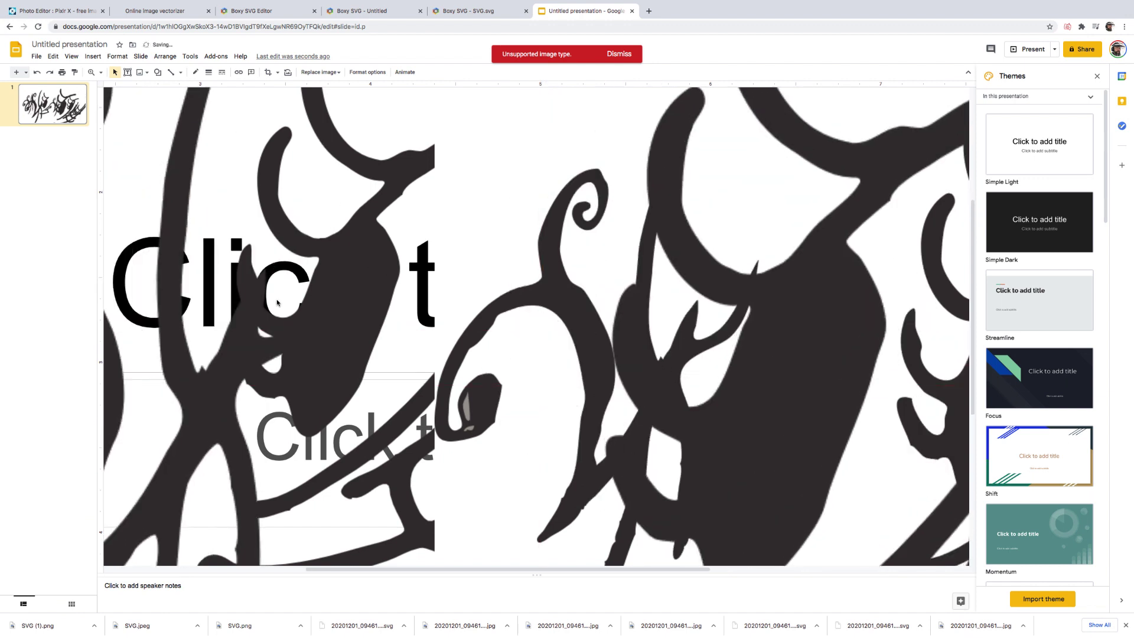
left_click_drag(263, 321, 422, 312)
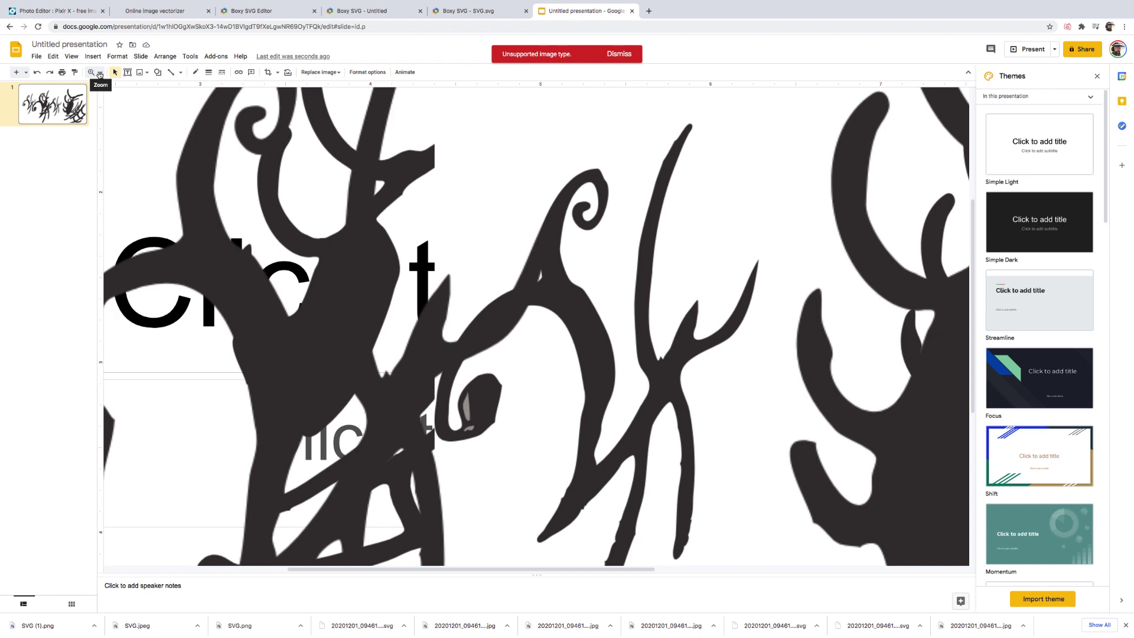
left_click(71, 56)
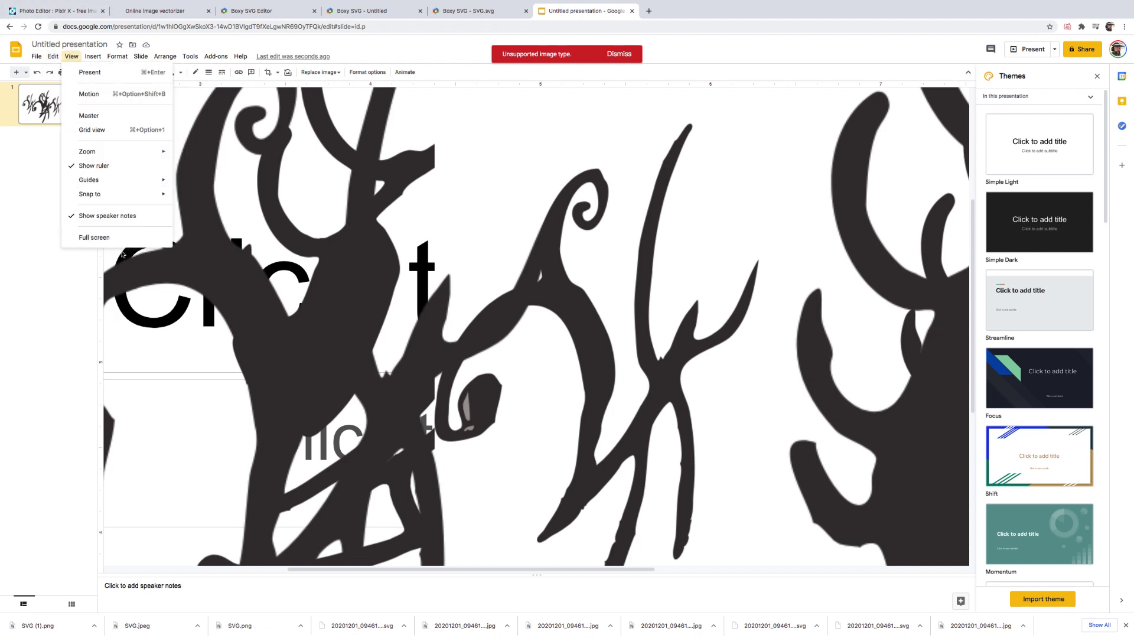
mouse_move(95, 152)
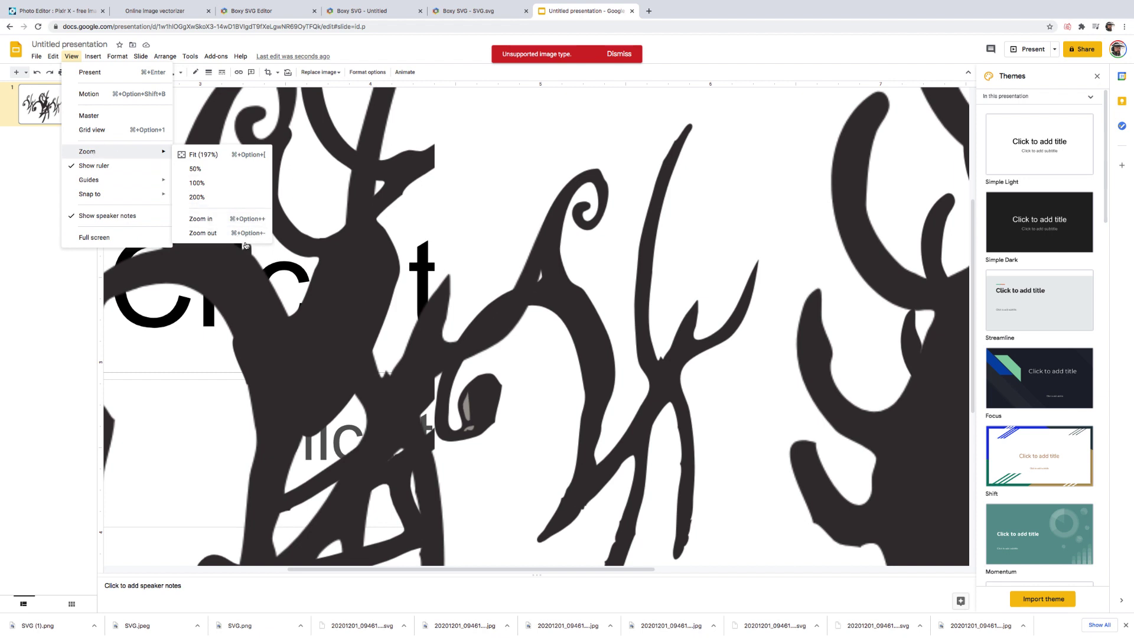
left_click(325, 323)
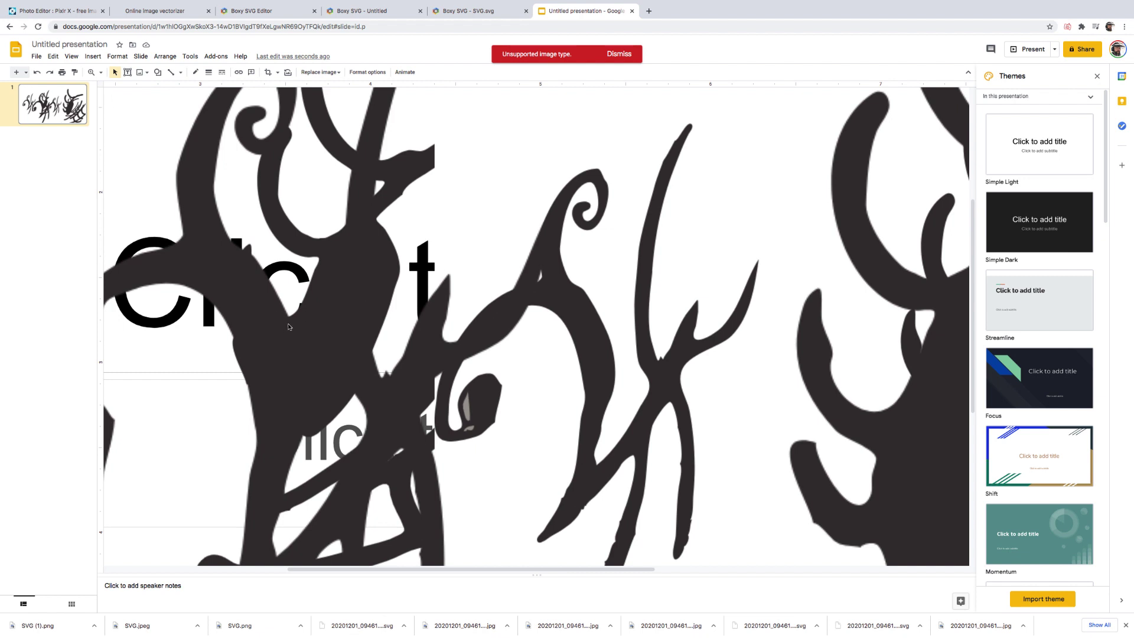
key("super+z")
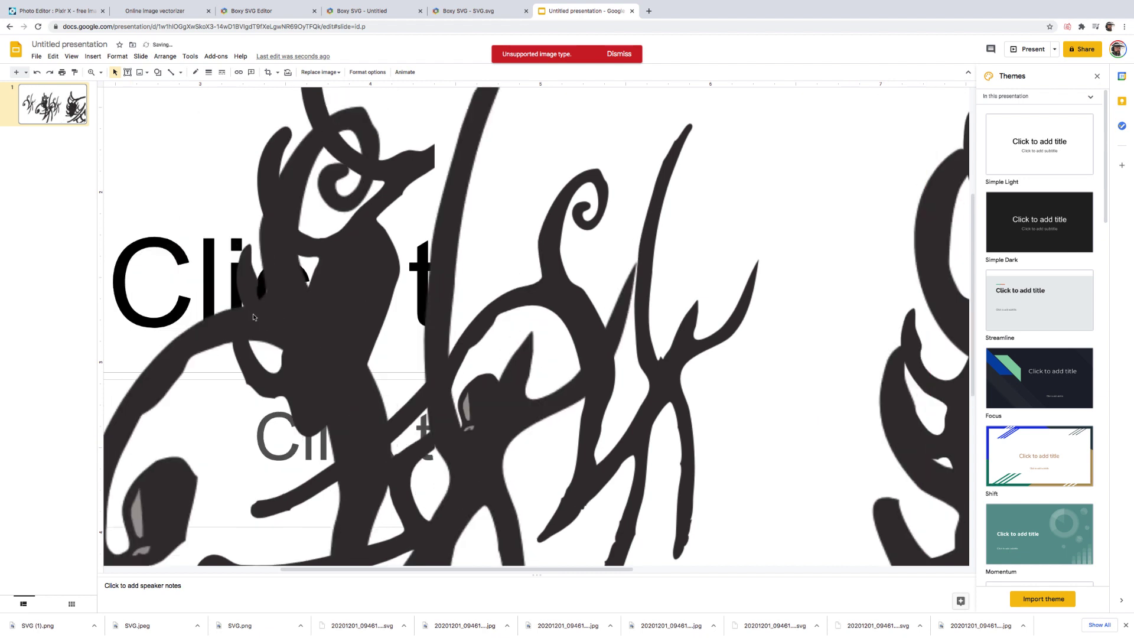
left_click_drag(245, 324, 423, 315)
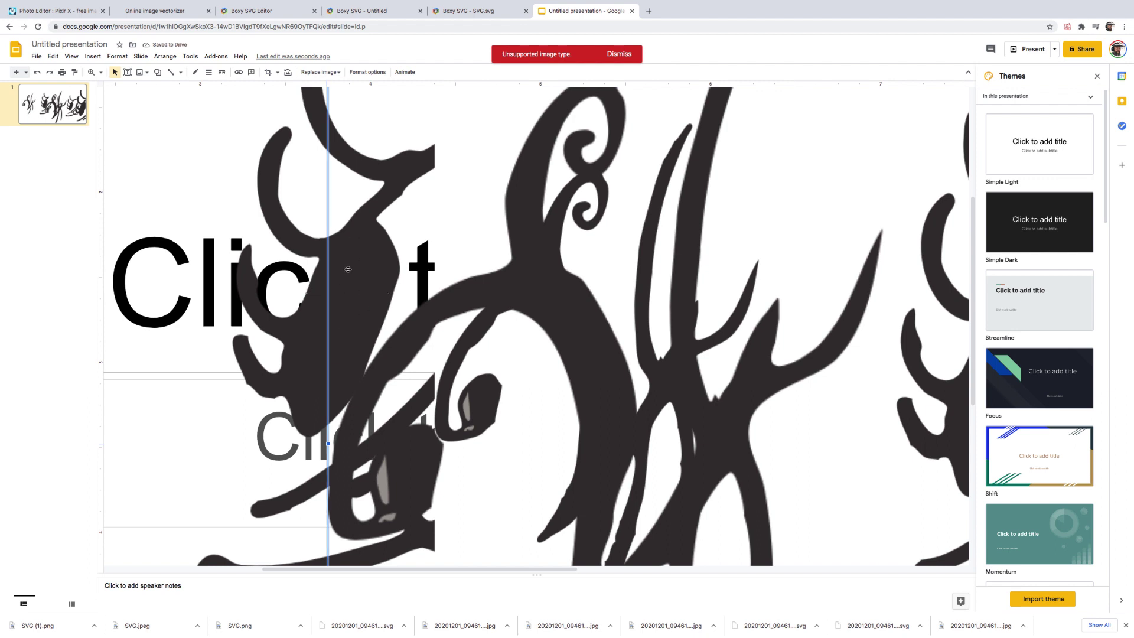
key("super+z")
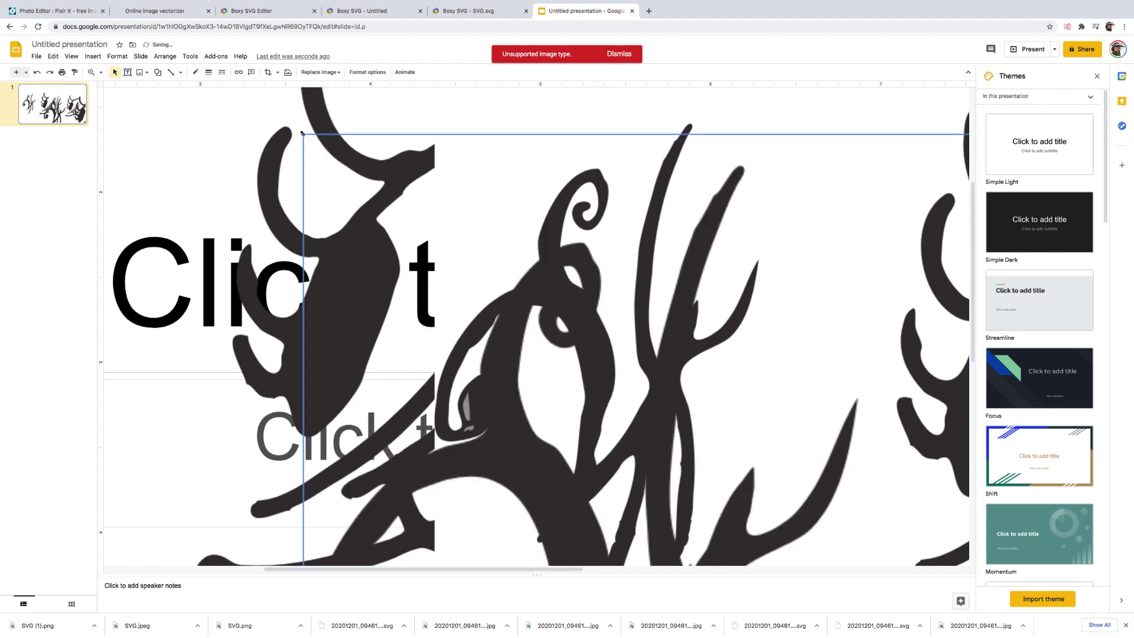
Step: Shrink the new PNG from its upper-left corner and place it over the two existing images to compare edge quality
left_click_drag(301, 133, 530, 224)
left_click_drag(598, 235, 244, 189)
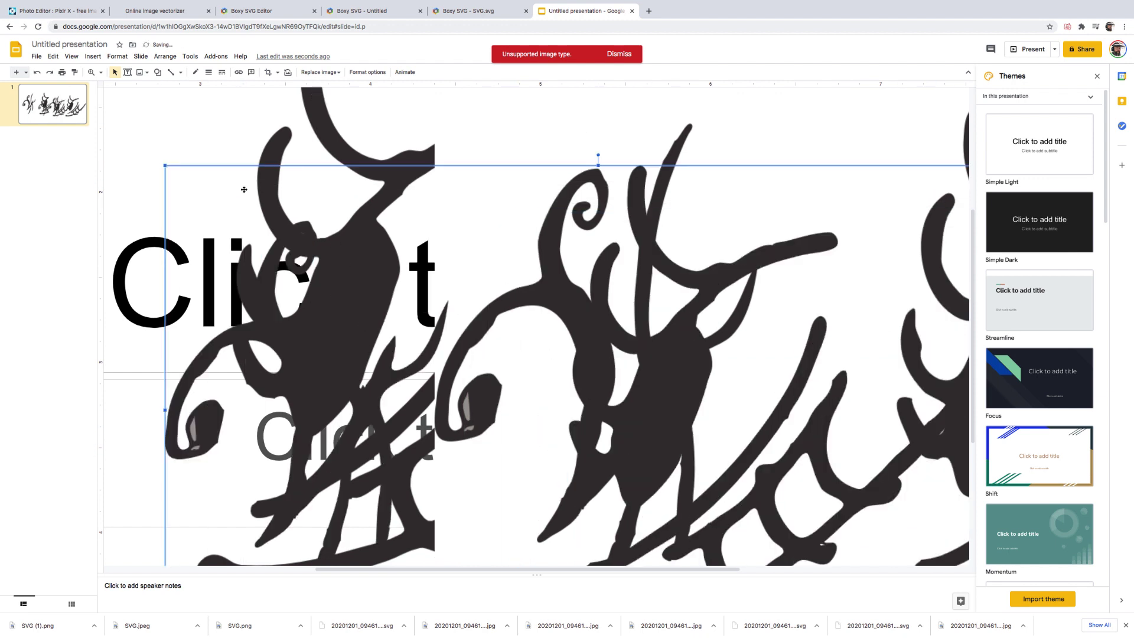
left_click_drag(164, 164, 399, 297)
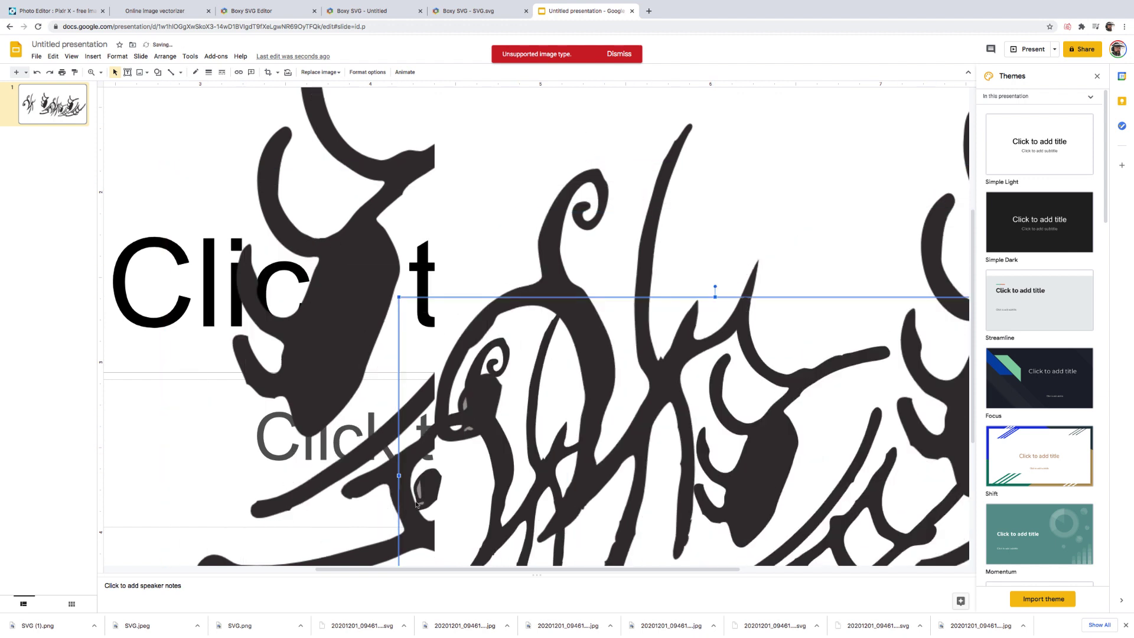
left_click_drag(452, 411, 395, 284)
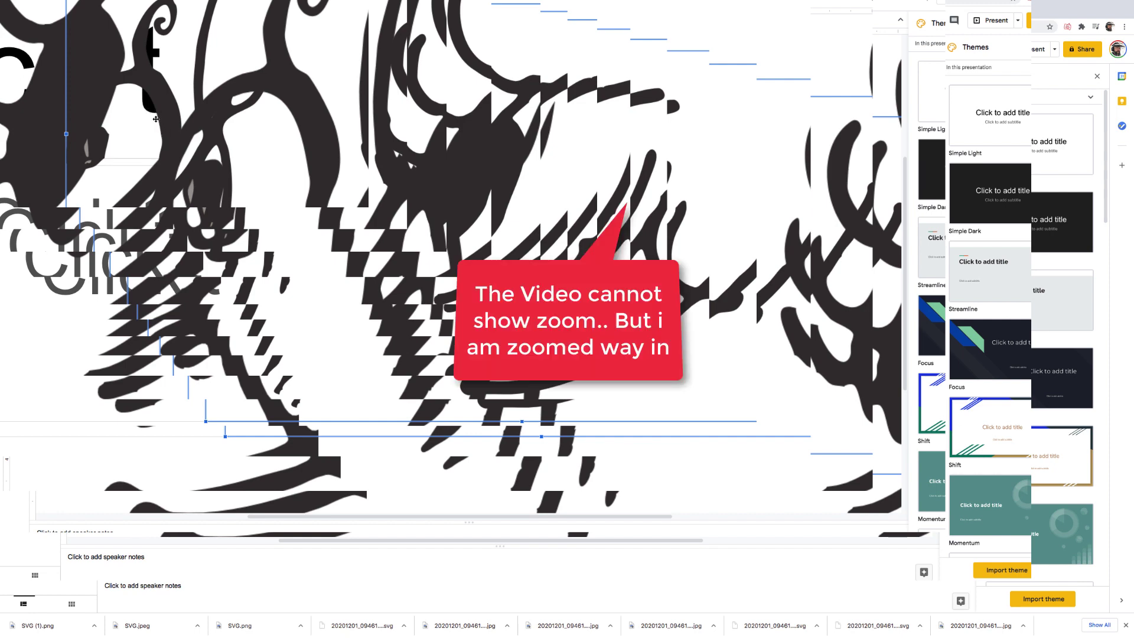
scroll(154, 120, "down", 2)
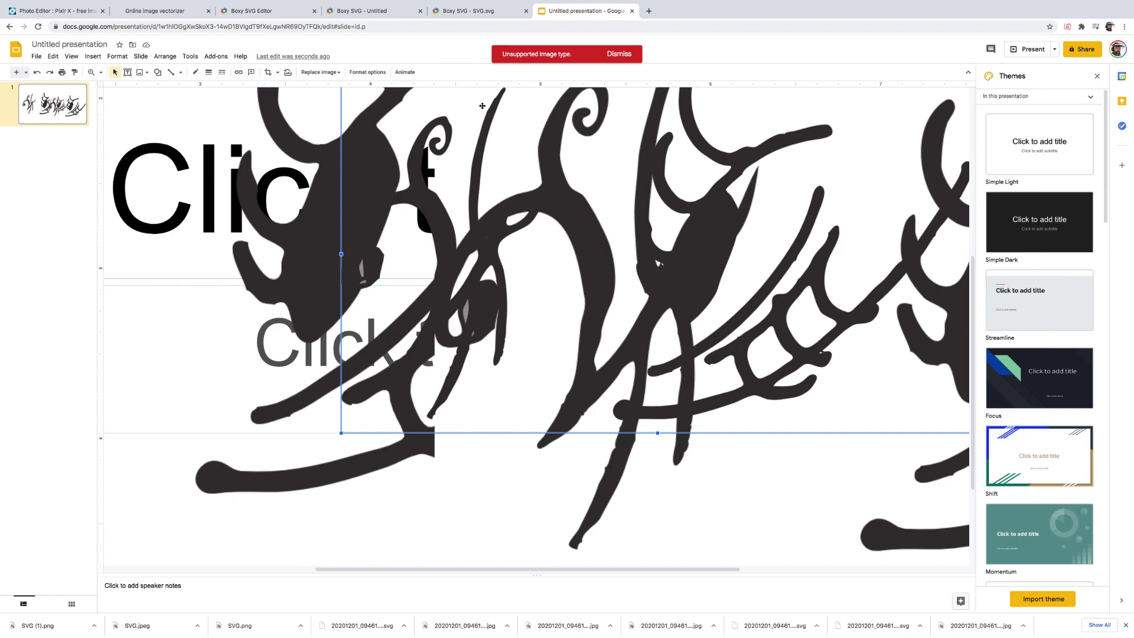
left_click(464, 12)
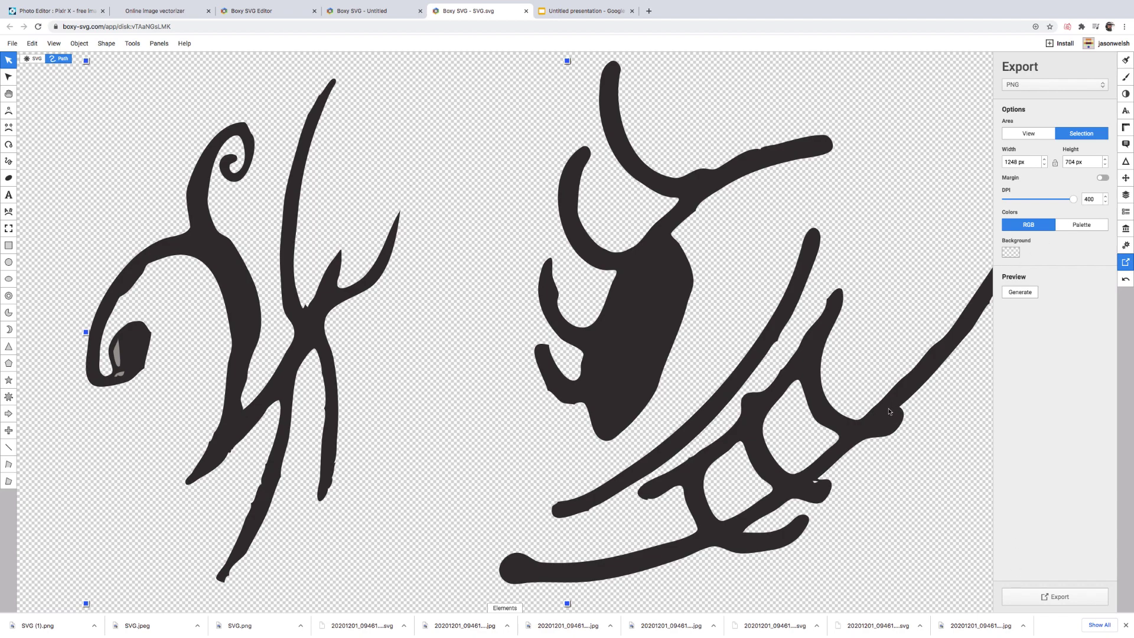
mouse_move(897, 4)
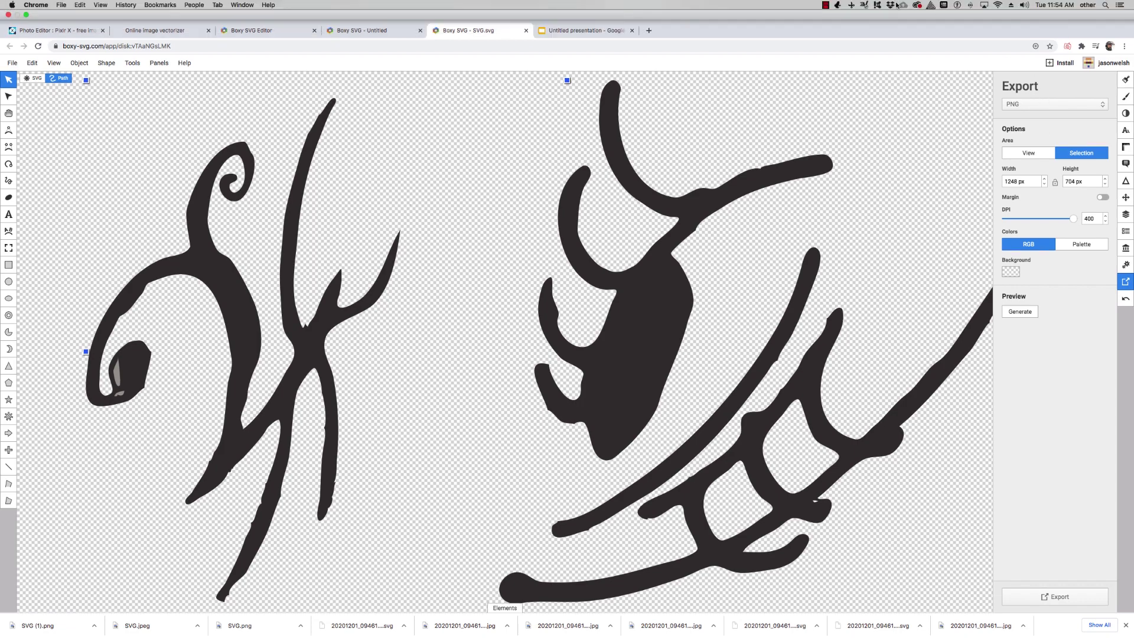
left_click(825, 5)
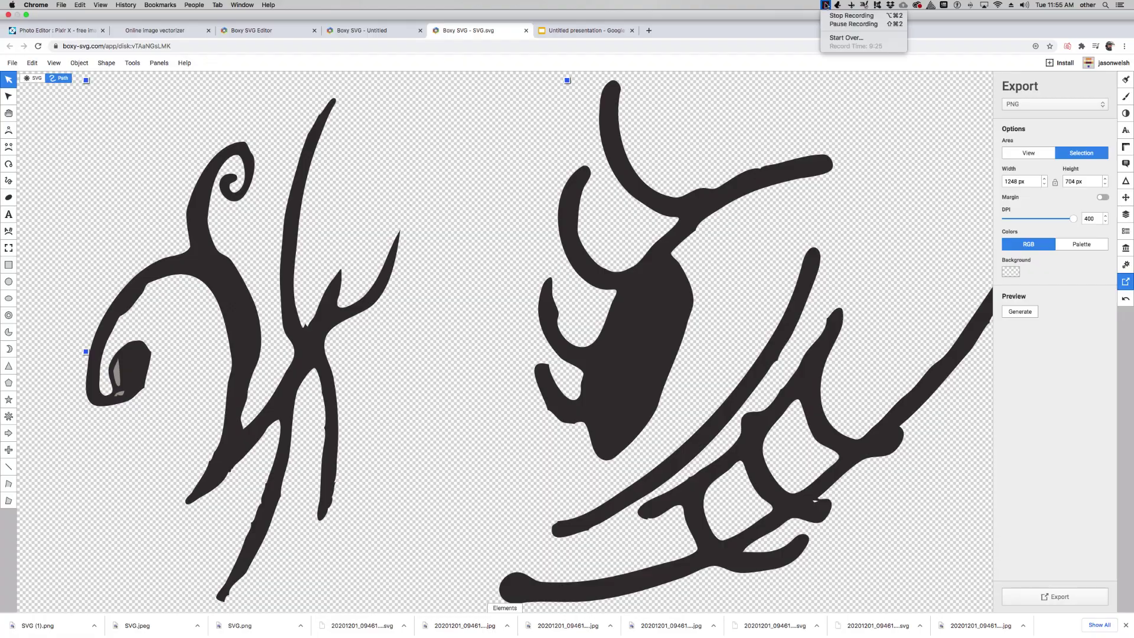